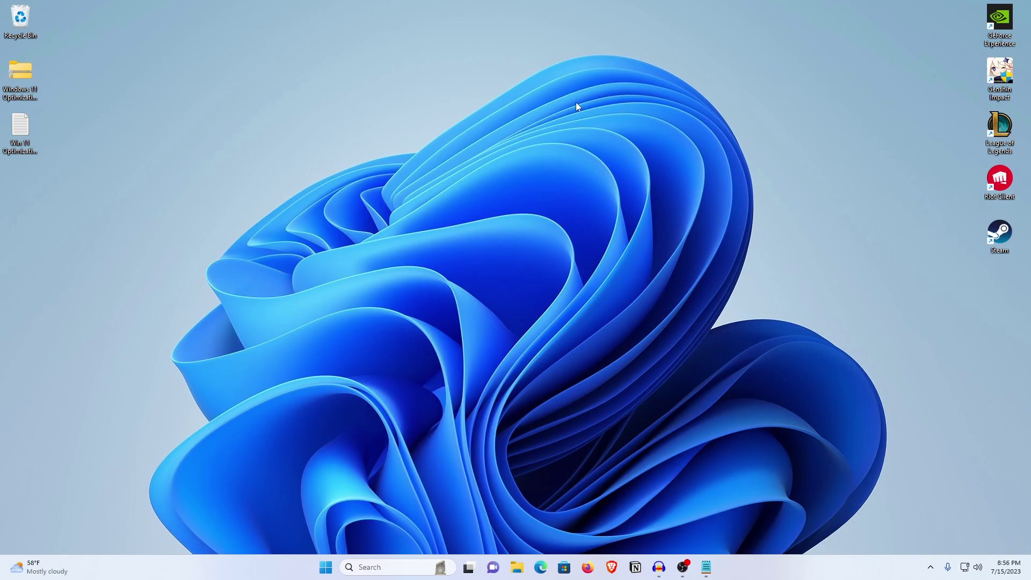
Review the account's sign-in options in Windows Settings, and close Settings.
{"action": "left_click", "coordinate": [326, 567]}
{"action": "left_click", "coordinate": [644, 249]}
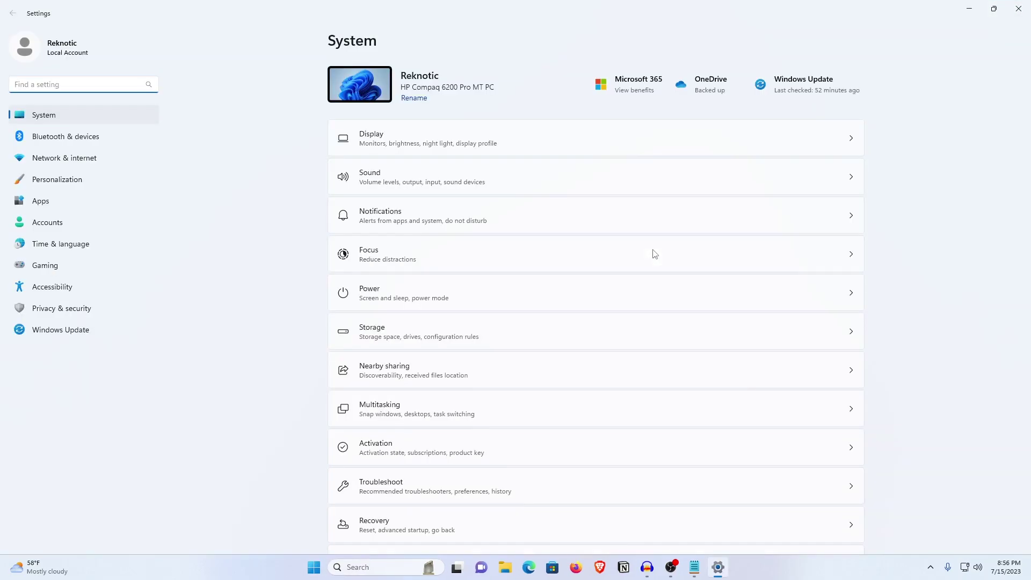
{"action": "left_click", "coordinate": [50, 226]}
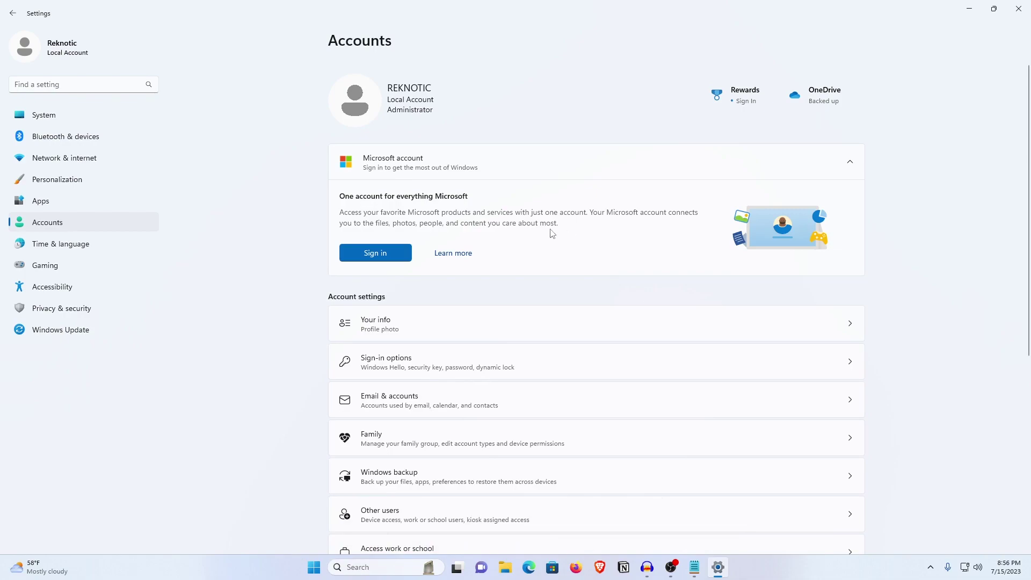
{"action": "left_click", "coordinate": [443, 365]}
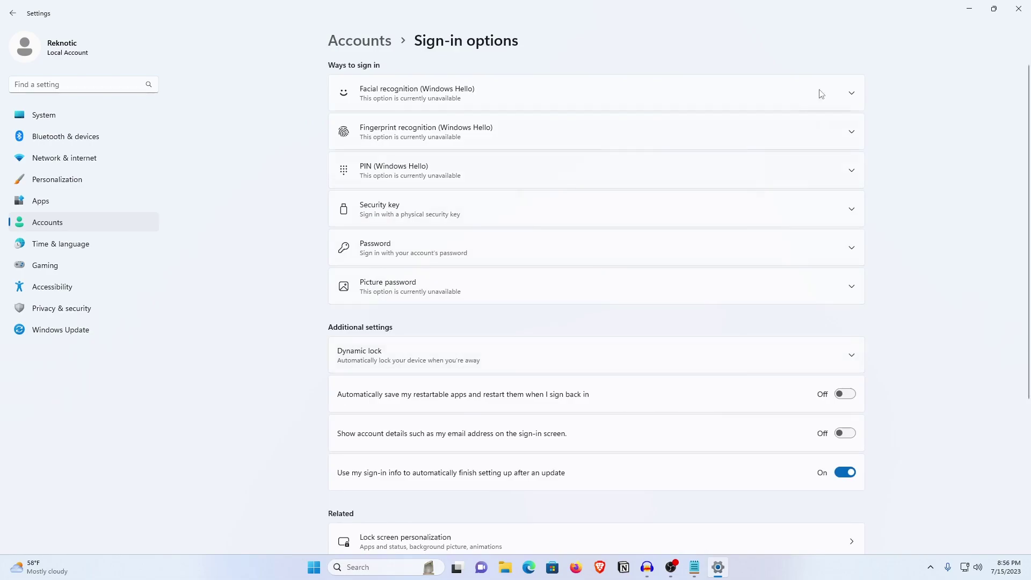
{"action": "left_click", "coordinate": [1018, 9]}
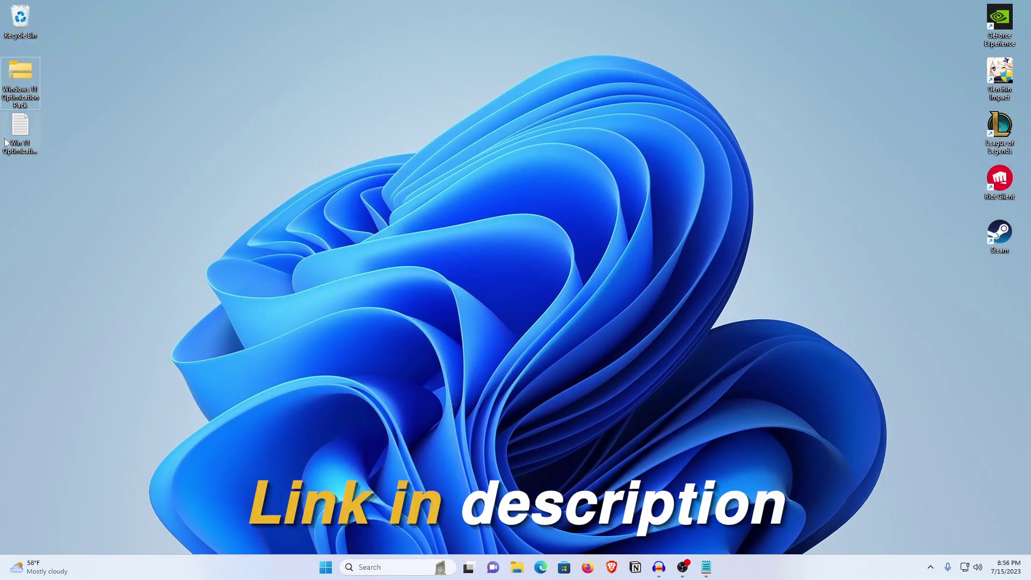
Copy the Windows 11 Optimization Pack folder out of its zip archive onto the desktop and close the archive.
{"action": "right_click", "coordinate": [18, 85]}
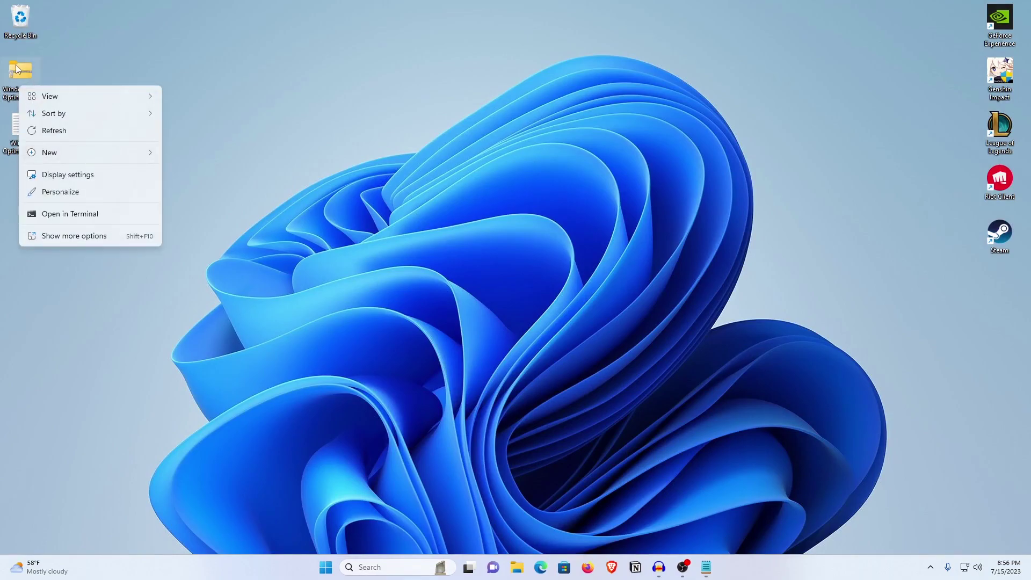
{"action": "double_click", "coordinate": [18, 69]}
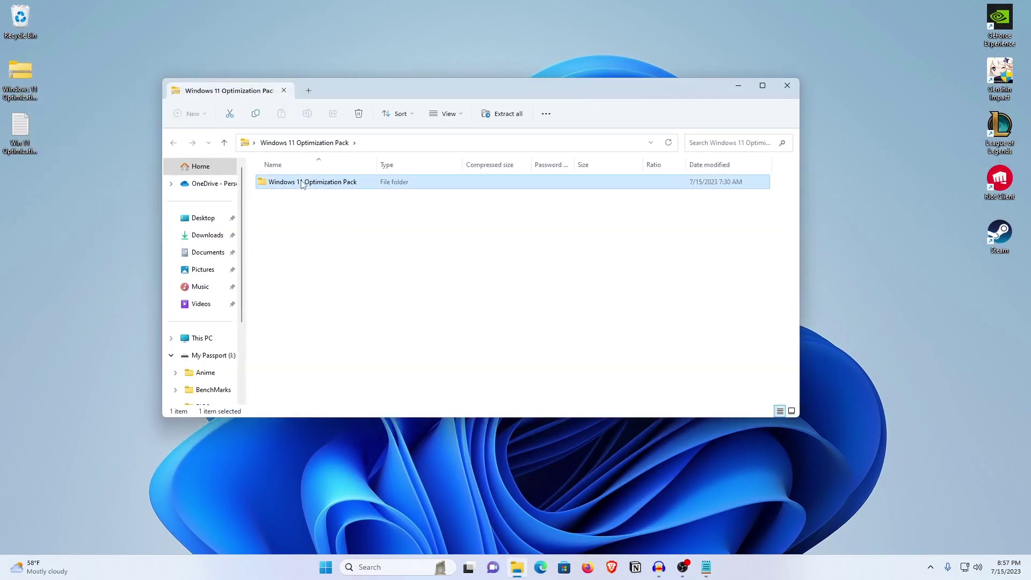
{"action": "left_click_drag", "start_coordinate": [302, 184], "coordinate": [46, 237]}
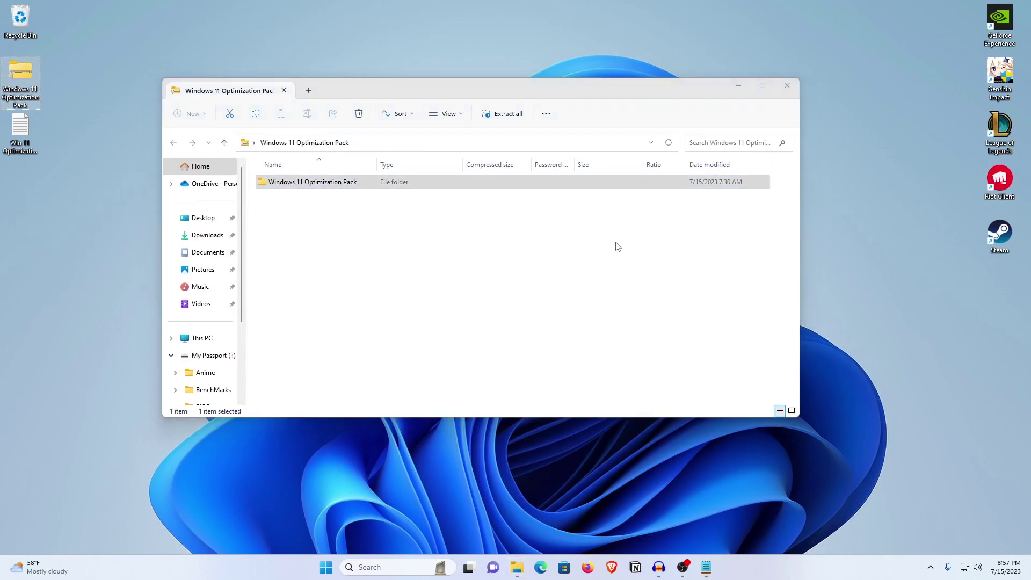
{"action": "key", "text": "alt+F4"}
In the extracted Windows 11 Optimization Pack, look at the driver shortcuts in 1-GPU Optimization > 1-Download GPU Drivers.
{"action": "double_click", "coordinate": [58, 196]}
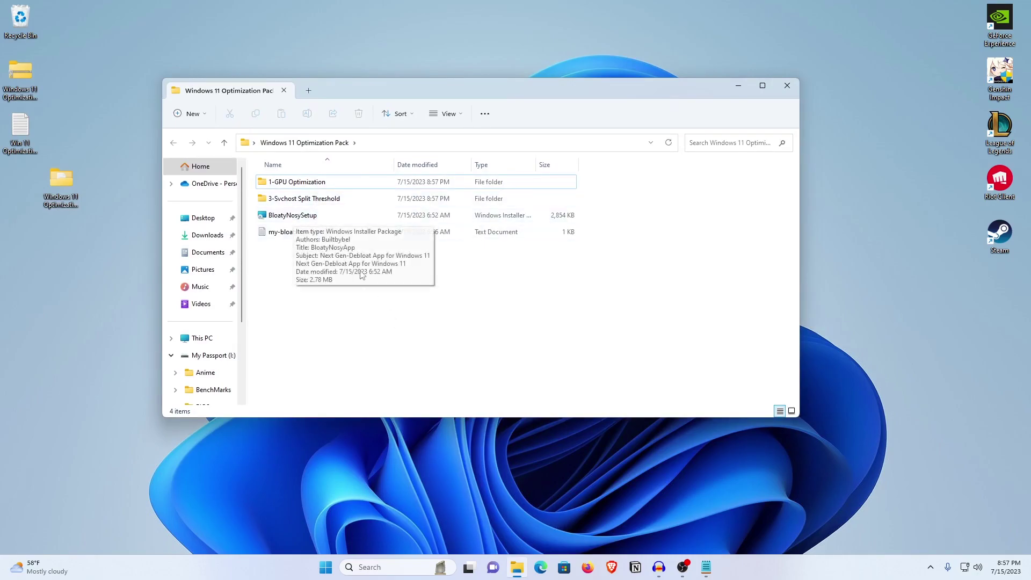
{"action": "double_click", "coordinate": [319, 185]}
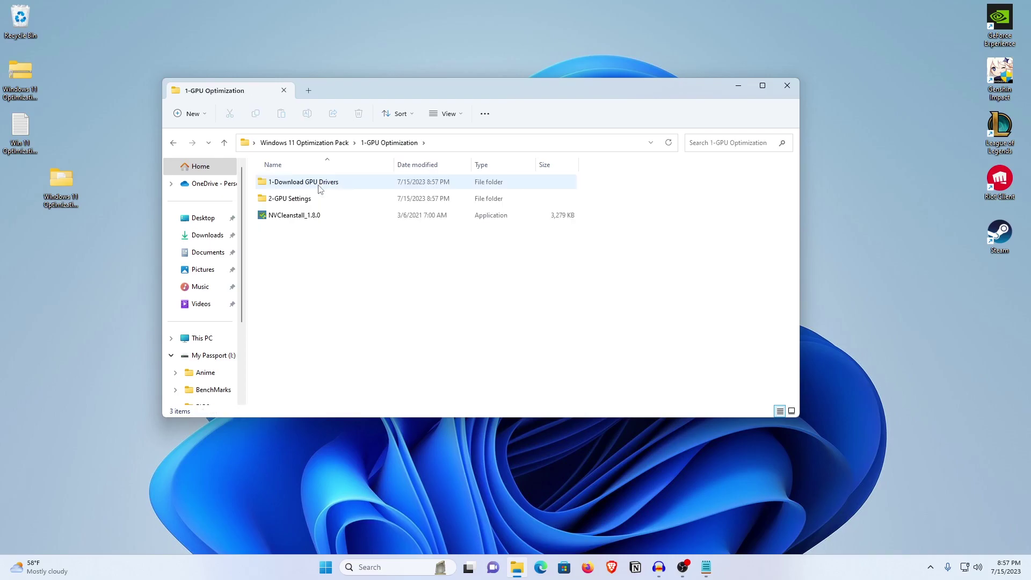
{"action": "double_click", "coordinate": [319, 185]}
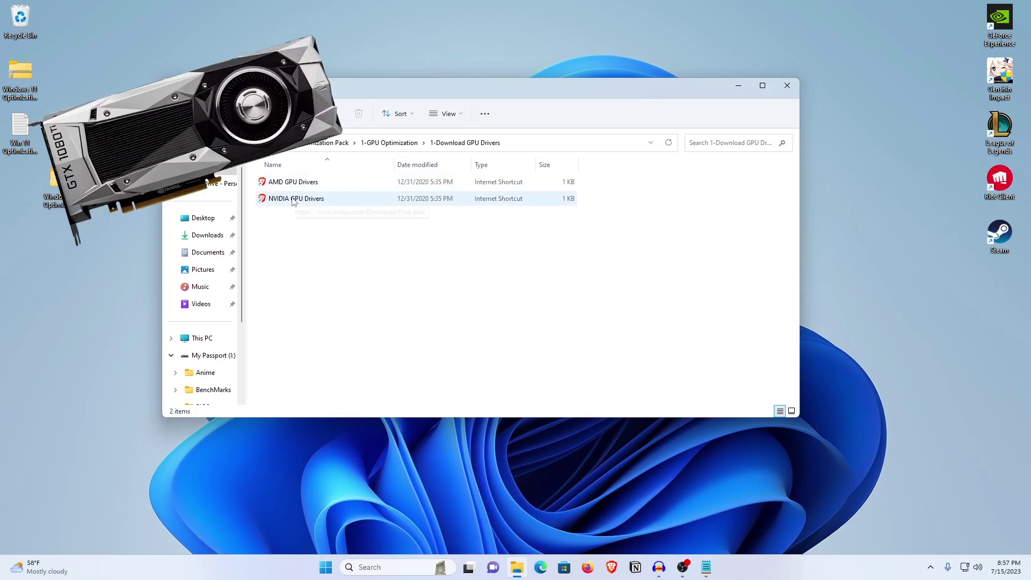
{"action": "left_click", "coordinate": [1015, 22]}
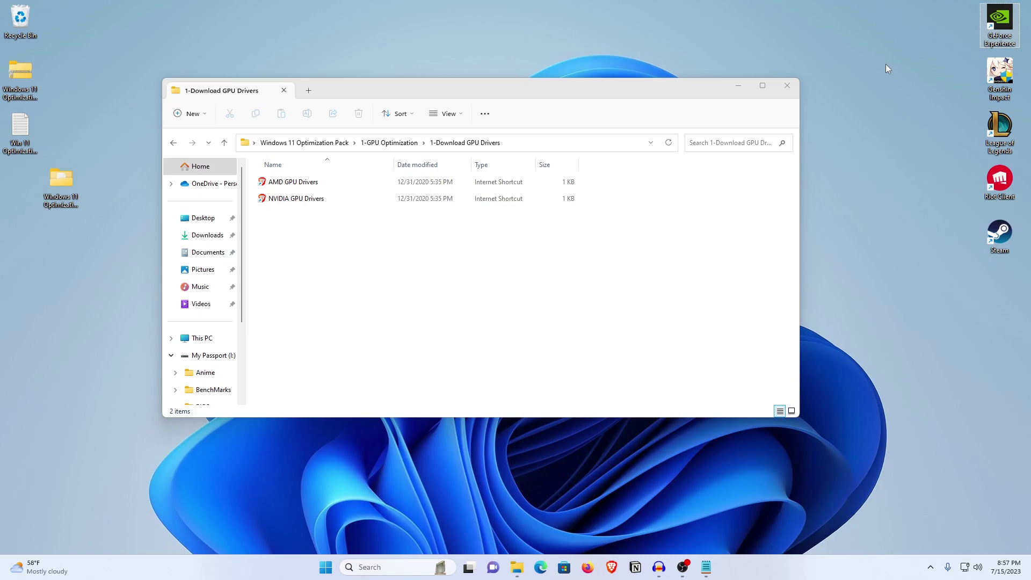
Merge the Nvidia GPU Tweaks file from 2-GPU Settings > Nvidia Settings into the registry.
{"action": "left_click", "coordinate": [172, 142]}
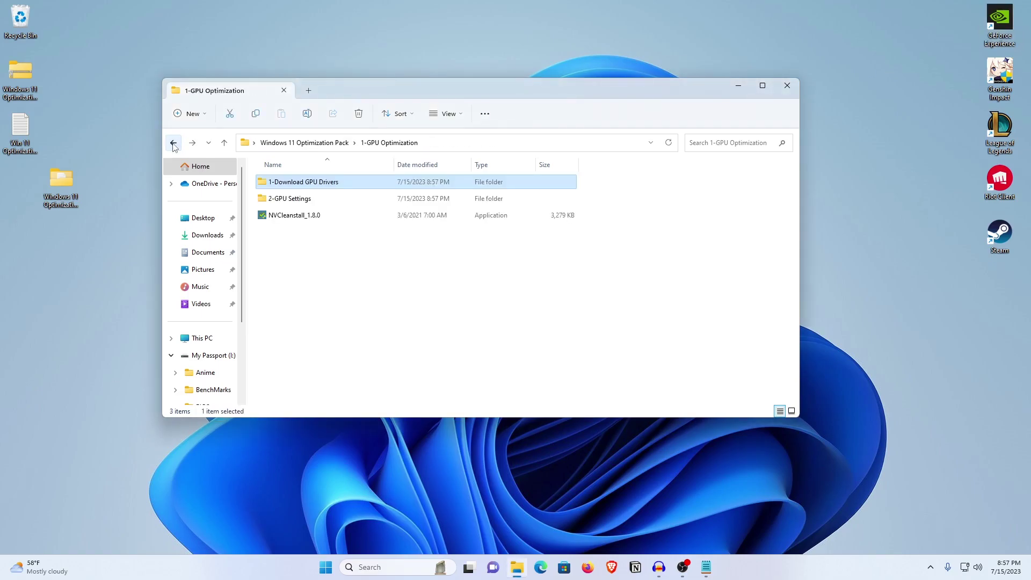
{"action": "left_click", "coordinate": [301, 204]}
{"action": "double_click", "coordinate": [301, 203]}
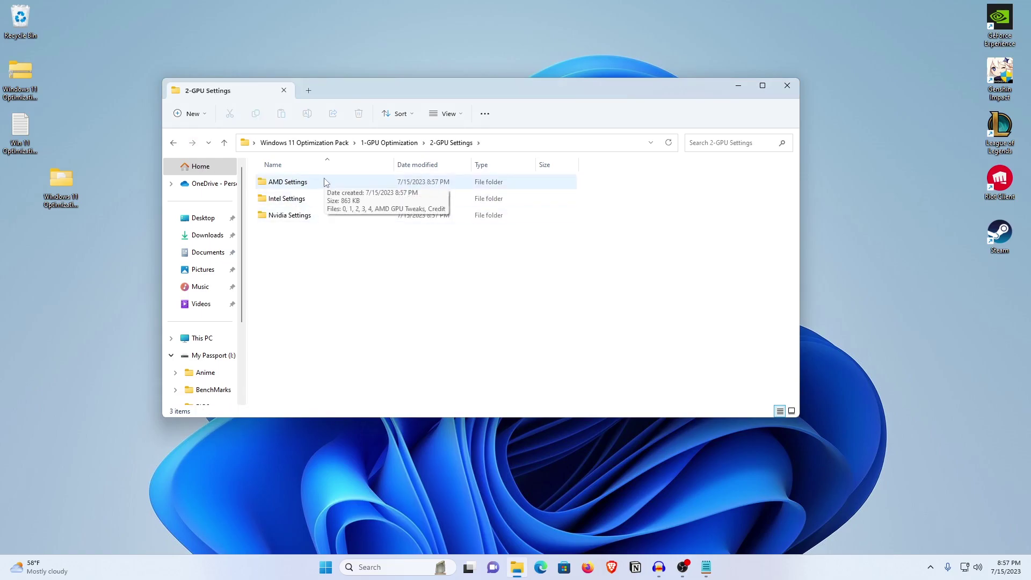
{"action": "double_click", "coordinate": [305, 217]}
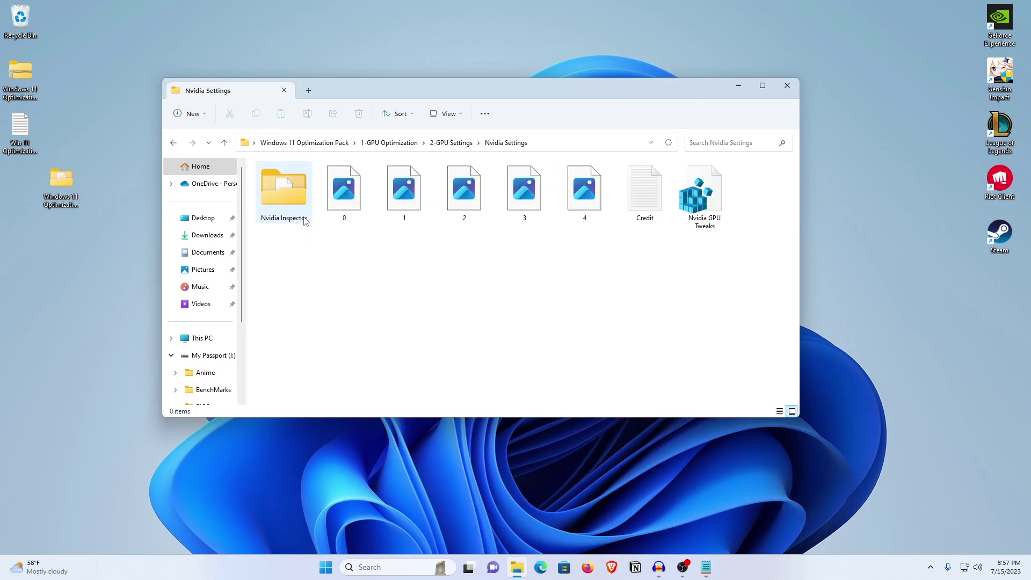
{"action": "double_click", "coordinate": [712, 202]}
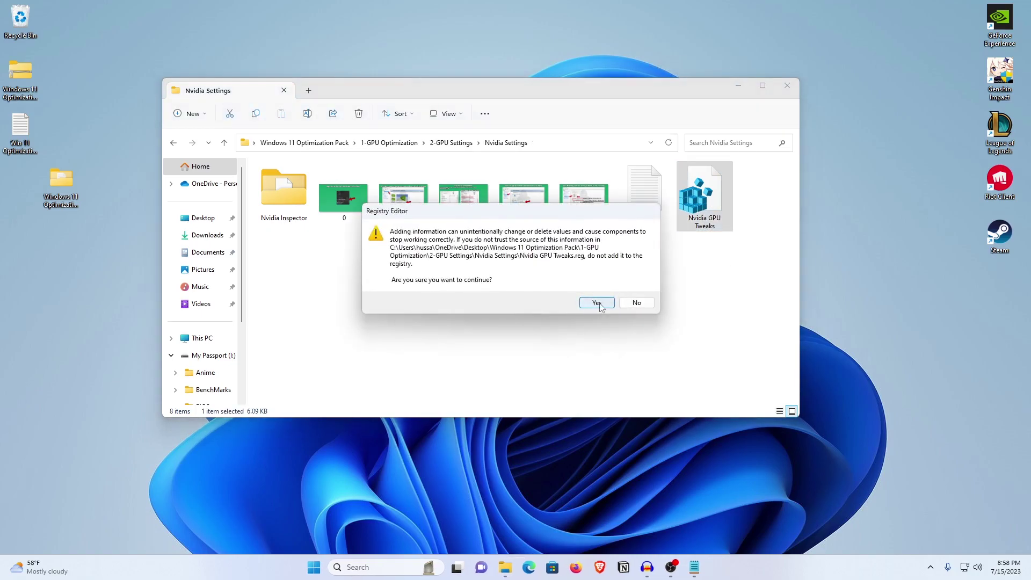
{"action": "left_click", "coordinate": [593, 300]}
{"action": "left_click", "coordinate": [634, 288]}
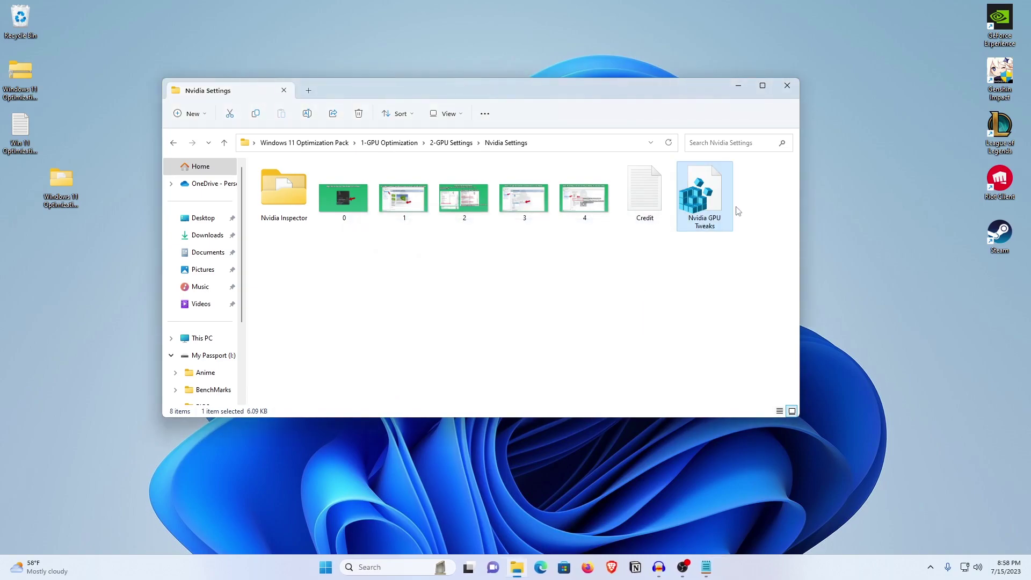
Import the supplied Nvidia profile (.nip) from the Nvidia Inspector folder using nvidiaProfileInspector.
{"action": "double_click", "coordinate": [286, 205]}
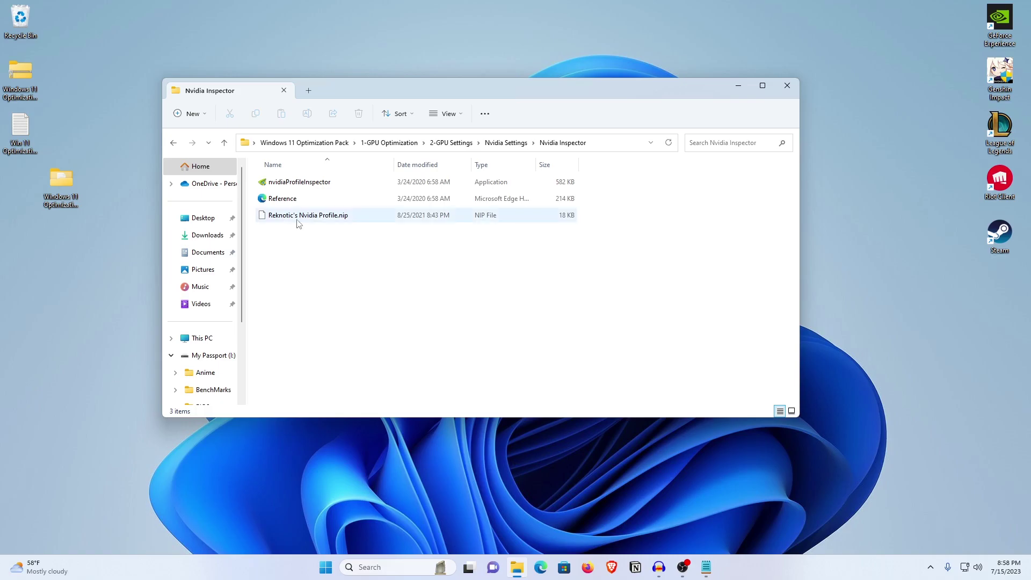
{"action": "left_click_drag", "start_coordinate": [317, 219], "coordinate": [330, 185]}
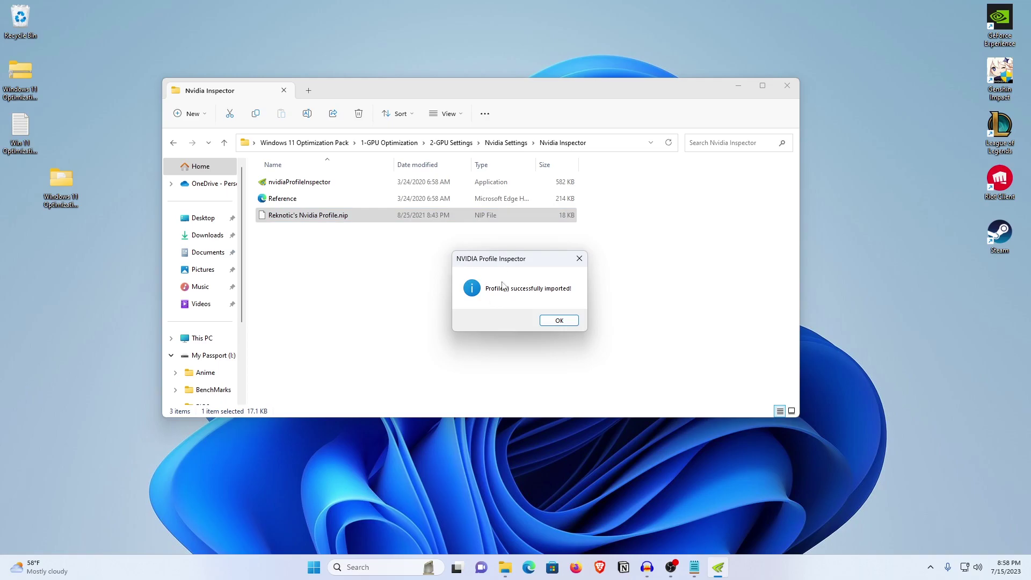
{"action": "left_click", "coordinate": [559, 321]}
Review the global 3D settings in NVIDIA Control Panel, and close it.
{"action": "right_click", "coordinate": [398, 22]}
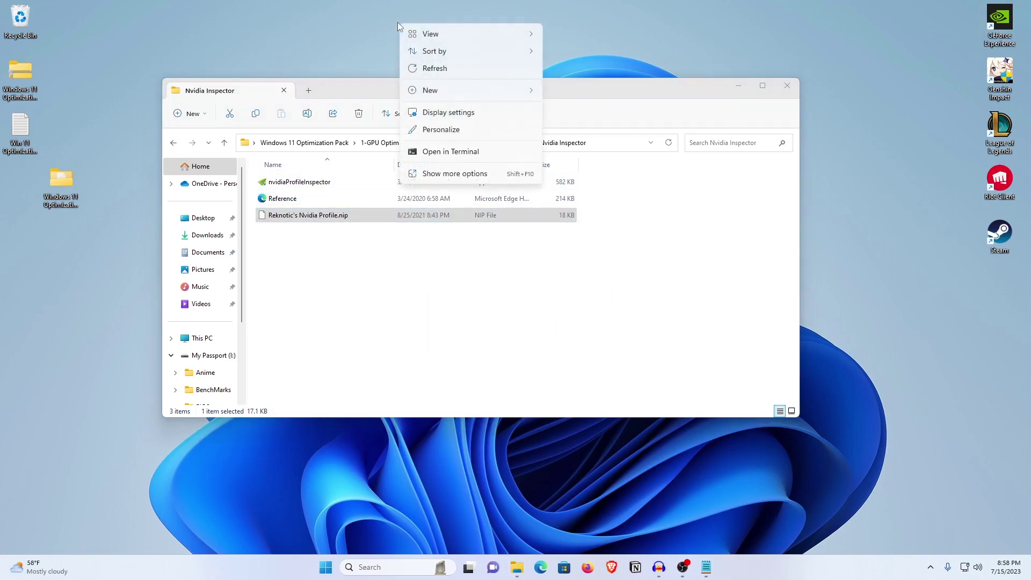
{"action": "left_click", "coordinate": [461, 108]}
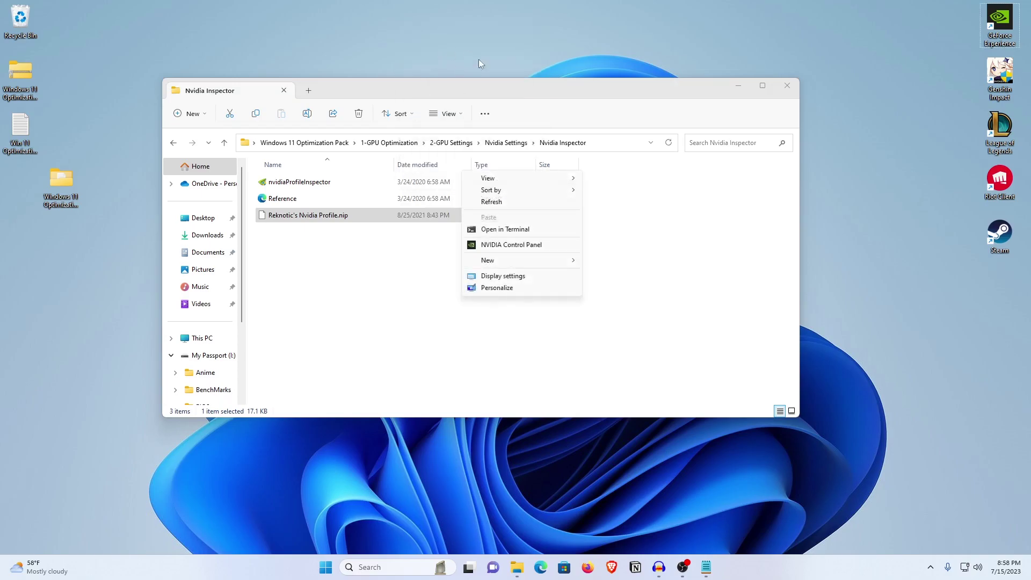
{"action": "left_click", "coordinate": [515, 245]}
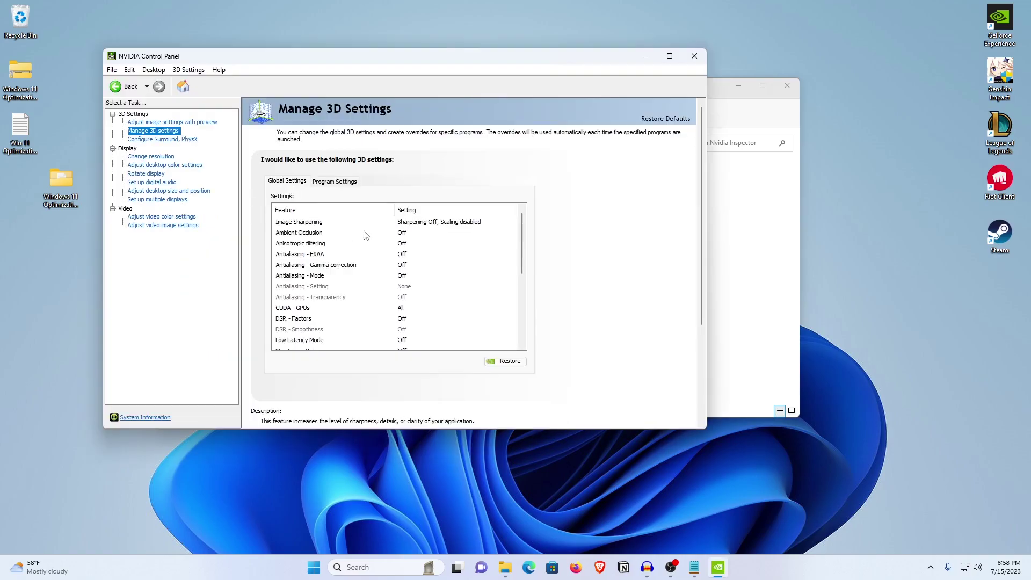
{"action": "left_click_drag", "start_coordinate": [523, 273], "coordinate": [532, 325]}
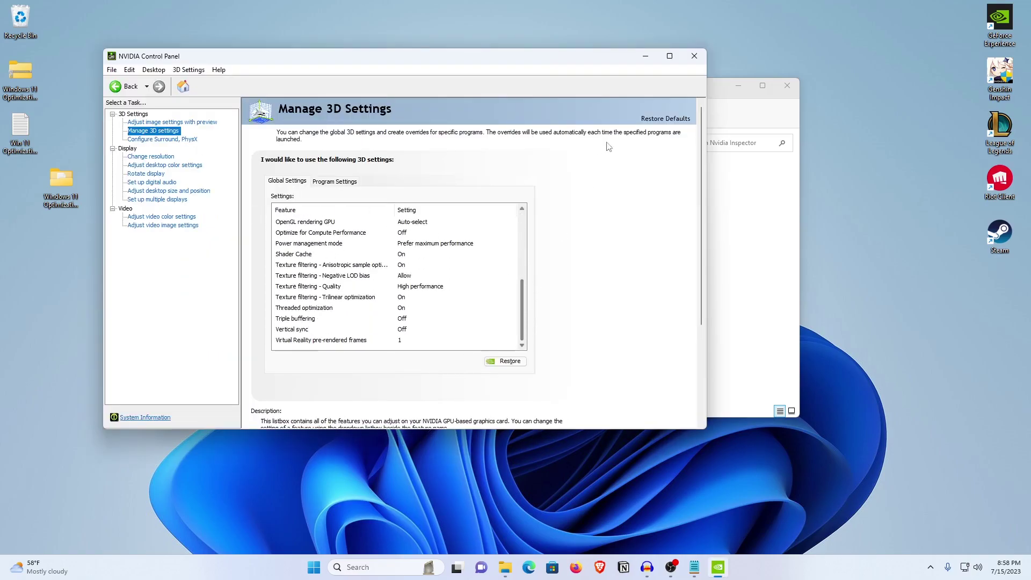
{"action": "left_click", "coordinate": [694, 56]}
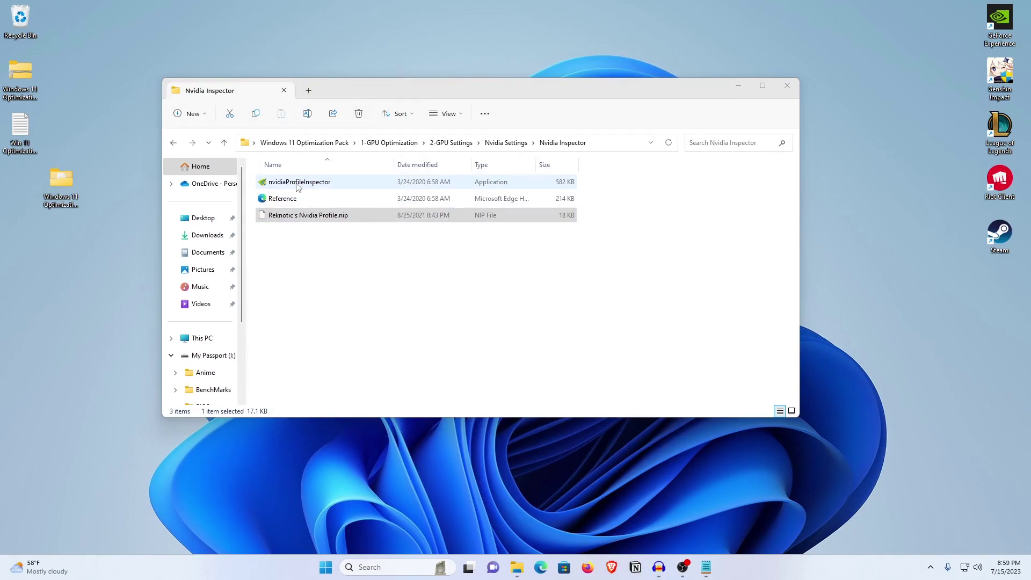
Look through the files in the AMD Settings and Intel Settings folders under 2-GPU Settings.
{"action": "left_click", "coordinate": [174, 142]}
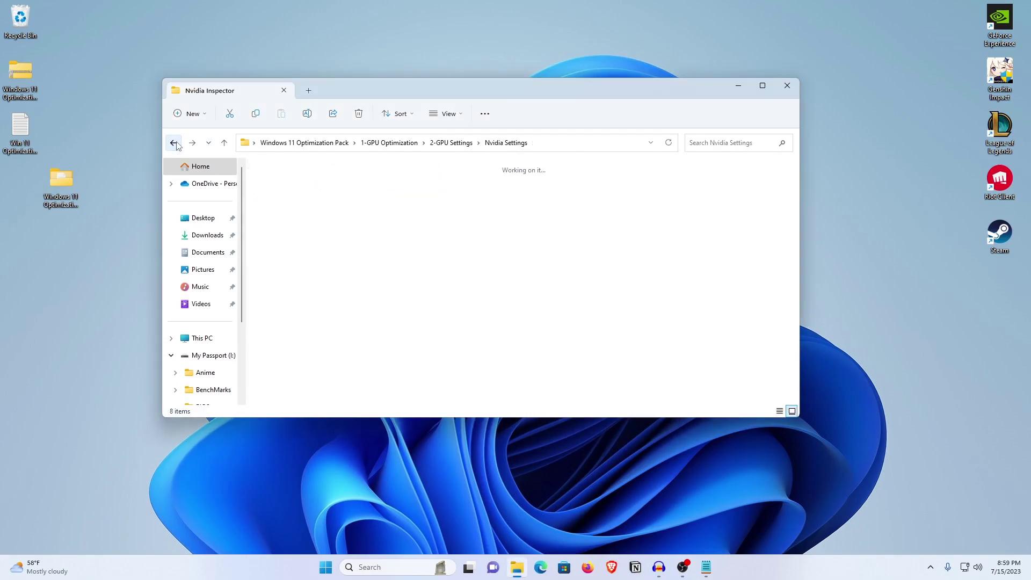
{"action": "left_click", "coordinate": [174, 143]}
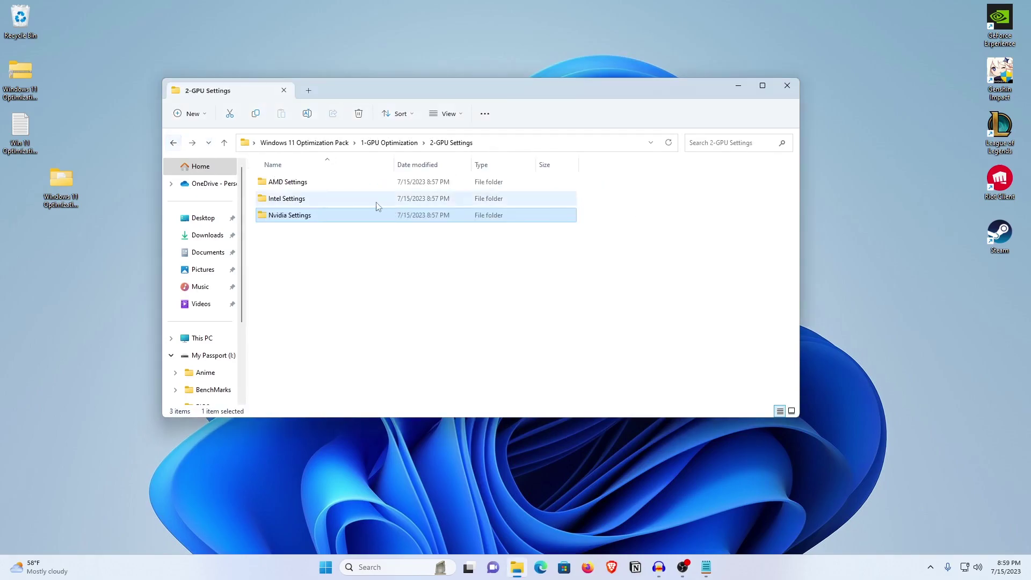
{"action": "double_click", "coordinate": [294, 183]}
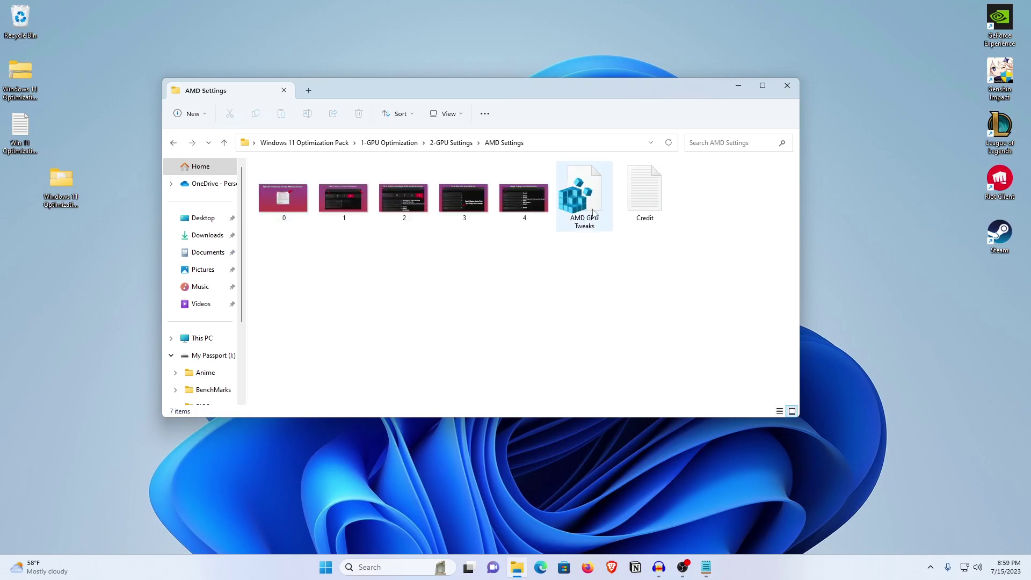
{"action": "left_click_drag", "start_coordinate": [523, 239], "coordinate": [302, 218]}
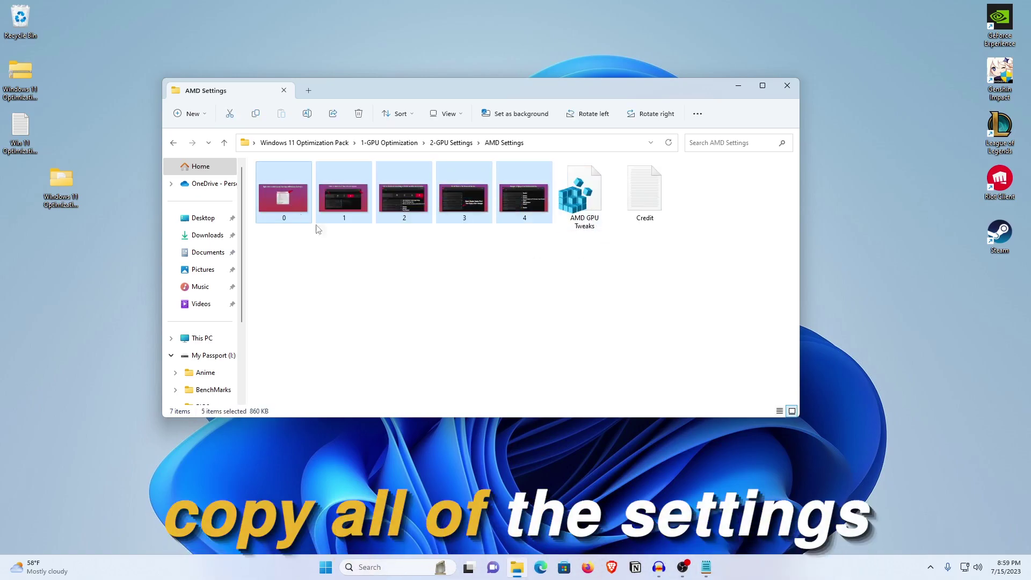
{"action": "left_click", "coordinate": [173, 143]}
{"action": "double_click", "coordinate": [290, 197]}
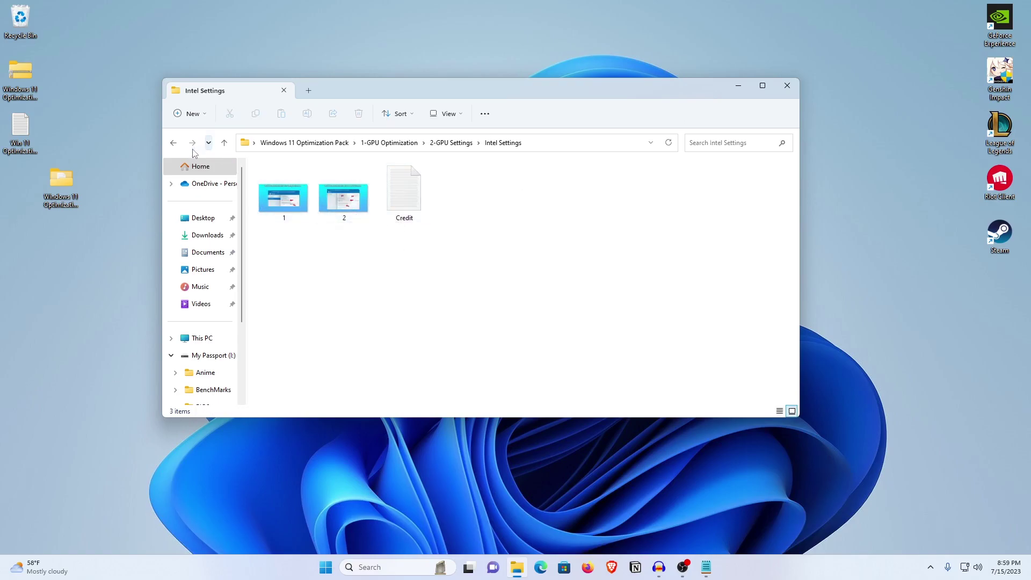
{"action": "left_click", "coordinate": [174, 143]}
Return to the optimization pack's main folder and open the 3-Svchost Split Threshold folder.
{"action": "left_click", "coordinate": [173, 143]}
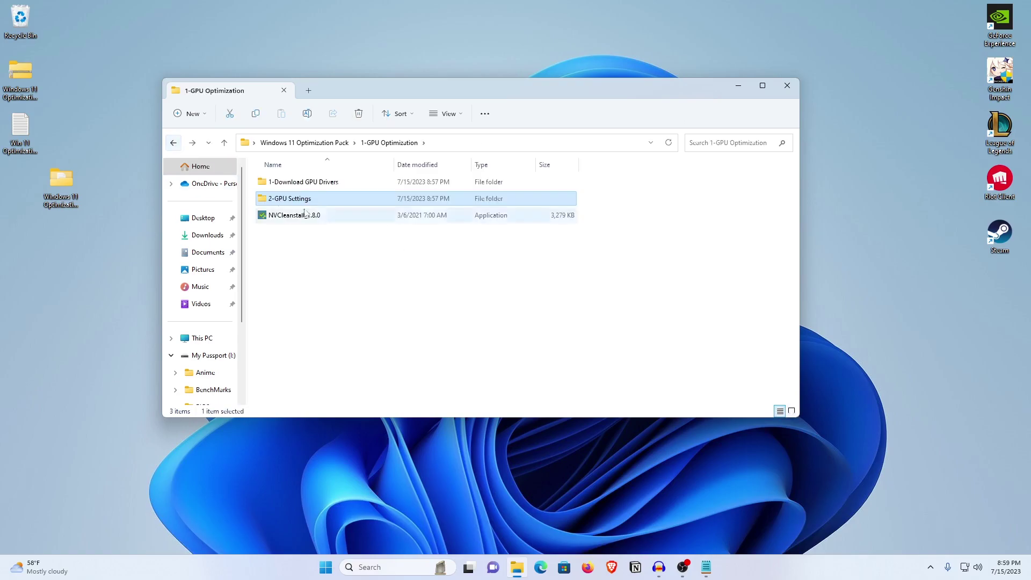
{"action": "left_click", "coordinate": [173, 143]}
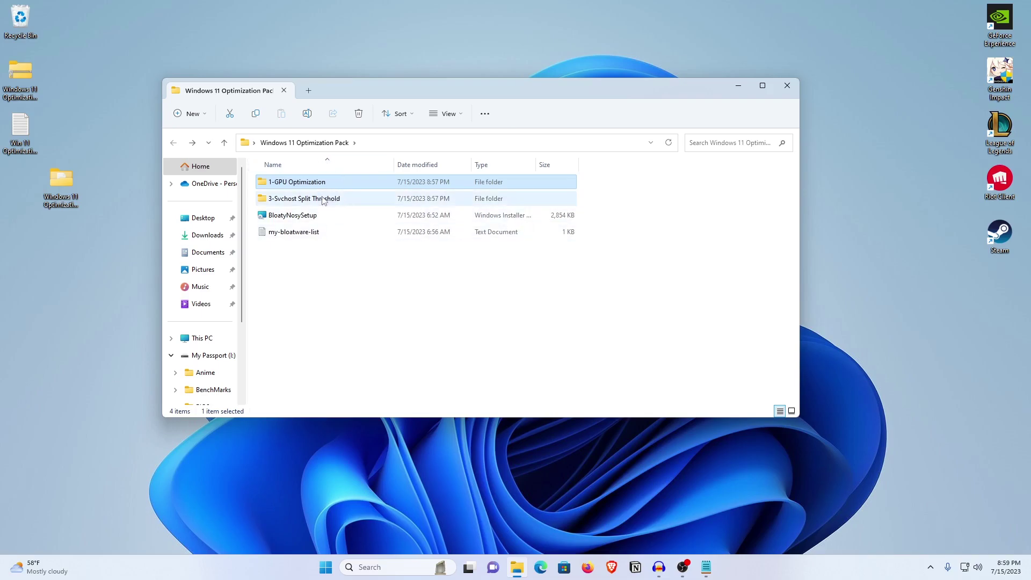
{"action": "double_click", "coordinate": [290, 199]}
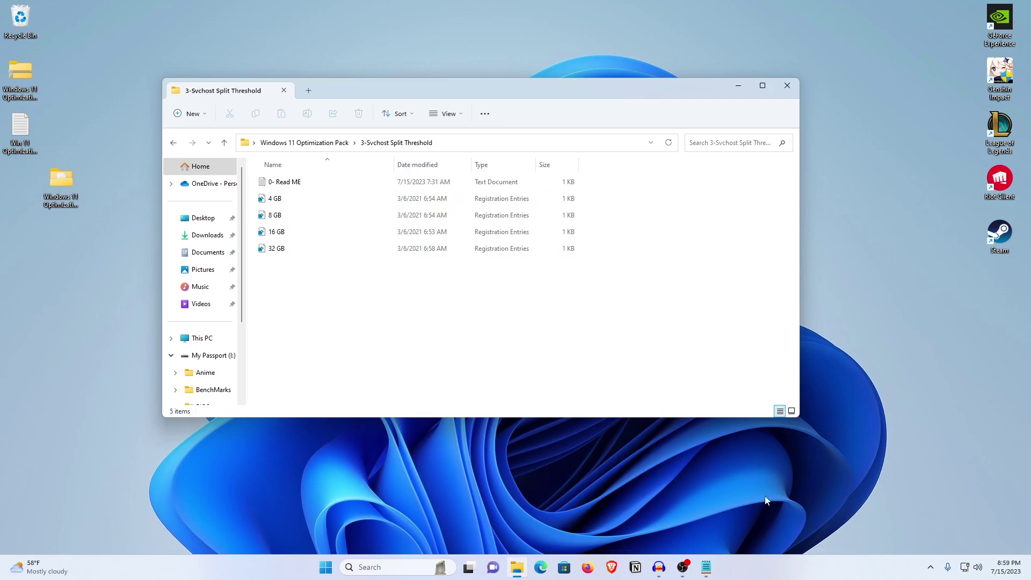
Open Task Manager and review the running service host processes and the CPU performance page.
{"action": "right_click", "coordinate": [779, 564]}
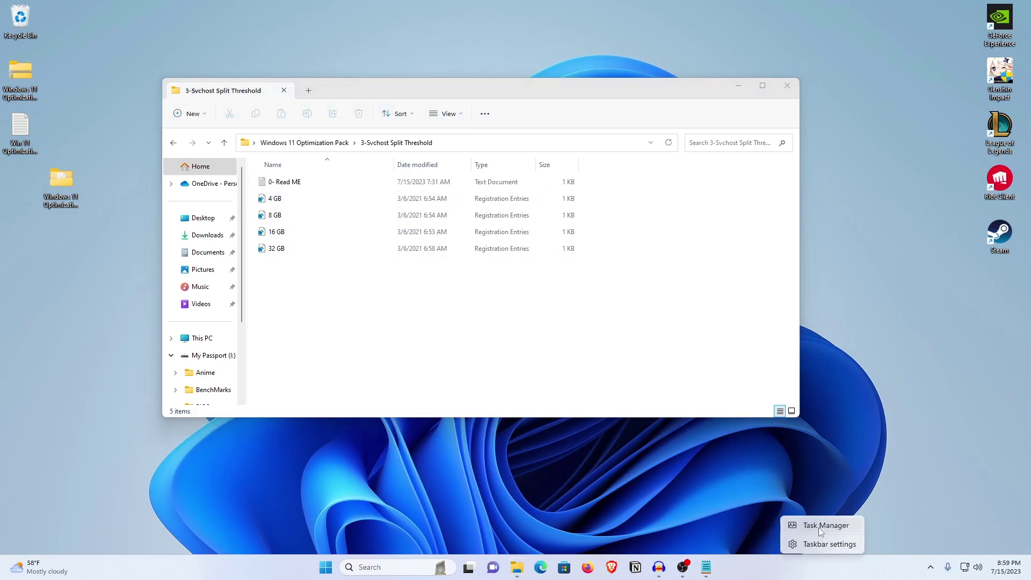
{"action": "left_click", "coordinate": [818, 527]}
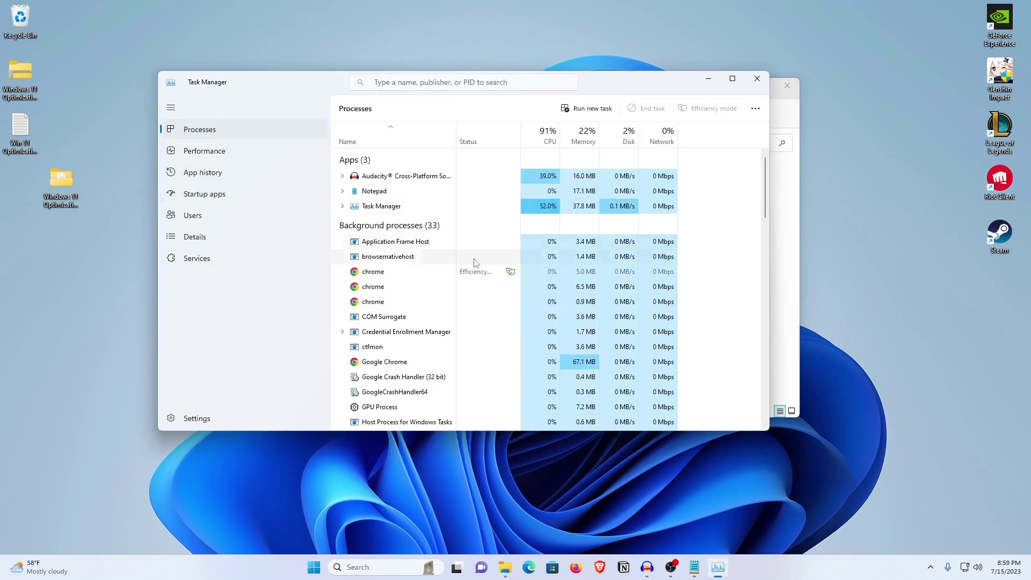
{"action": "scroll", "coordinate": [475, 266], "scroll_direction": "down", "scroll_amount": 10}
{"action": "scroll", "coordinate": [480, 276], "scroll_direction": "down", "scroll_amount": 15}
{"action": "scroll", "coordinate": [463, 310], "scroll_direction": "down", "scroll_amount": 10}
{"action": "scroll", "coordinate": [414, 308], "scroll_direction": "down", "scroll_amount": 8}
{"action": "scroll", "coordinate": [444, 310], "scroll_direction": "down", "scroll_amount": 5}
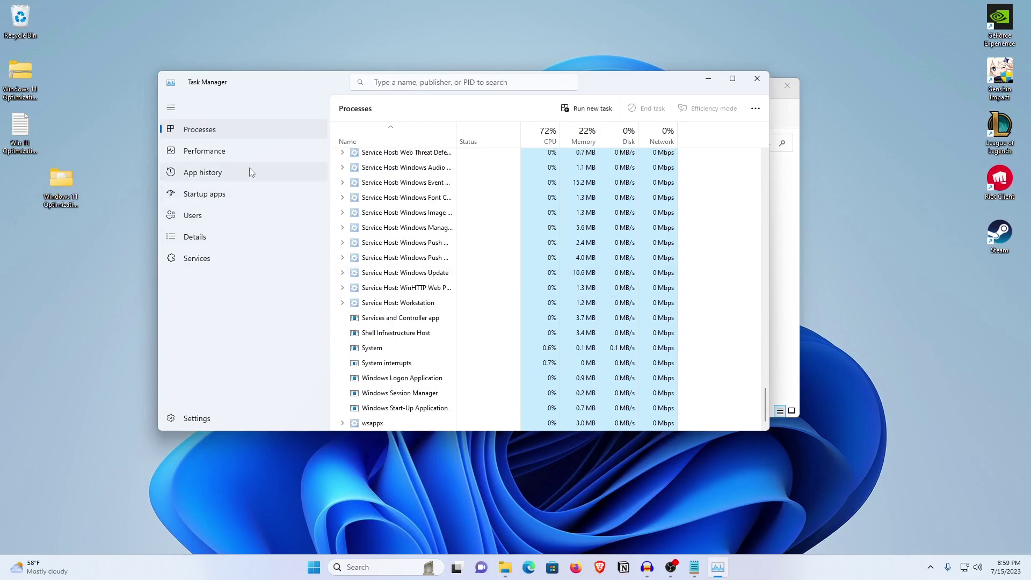
{"action": "left_click", "coordinate": [220, 151]}
{"action": "left_click", "coordinate": [391, 154]}
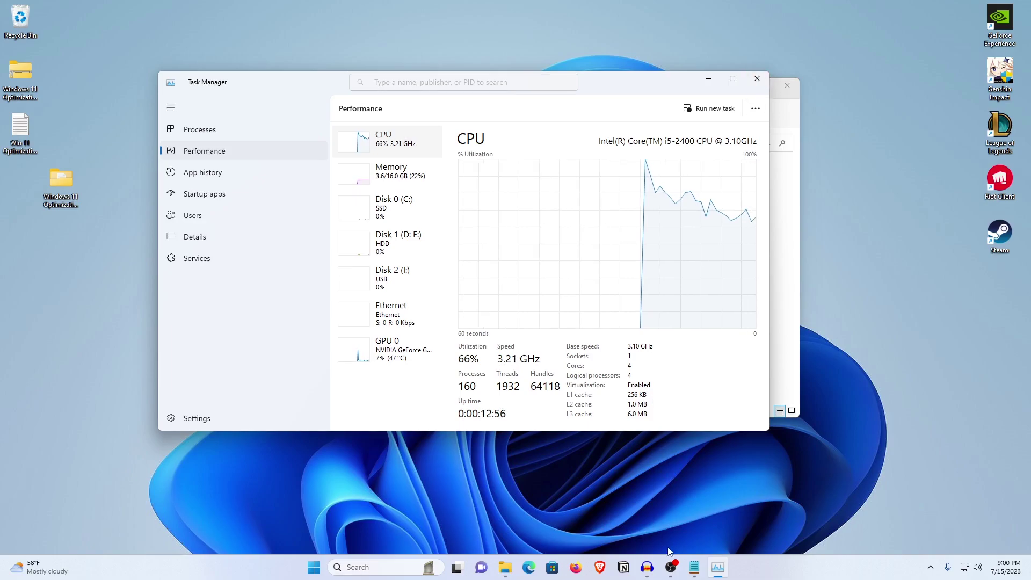
Close Task Manager, read the 0- Read ME file in the 3-Svchost Split Threshold folder, and close it.
{"action": "mouse_move", "coordinate": [695, 569]}
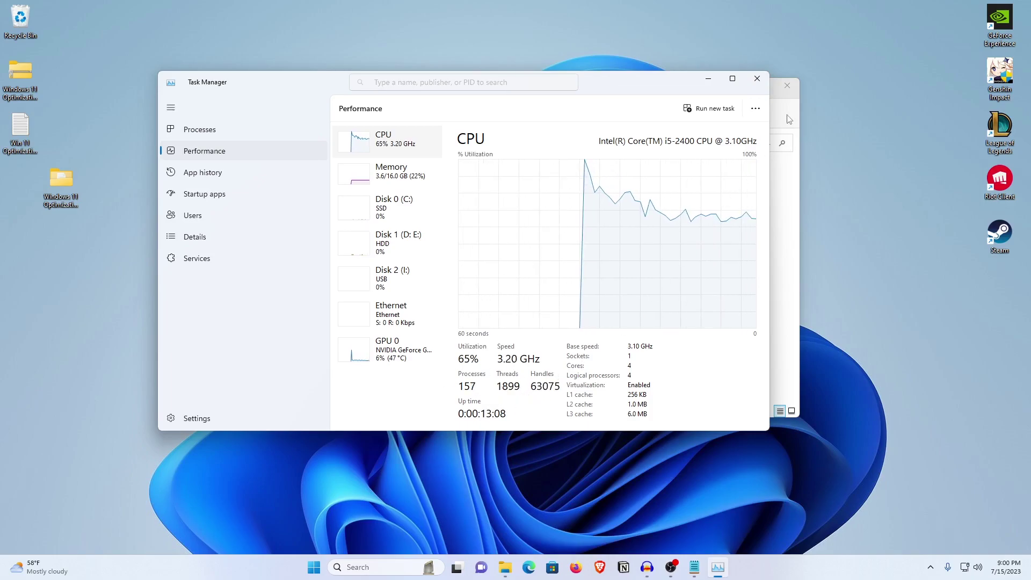
{"action": "left_click", "coordinate": [763, 84]}
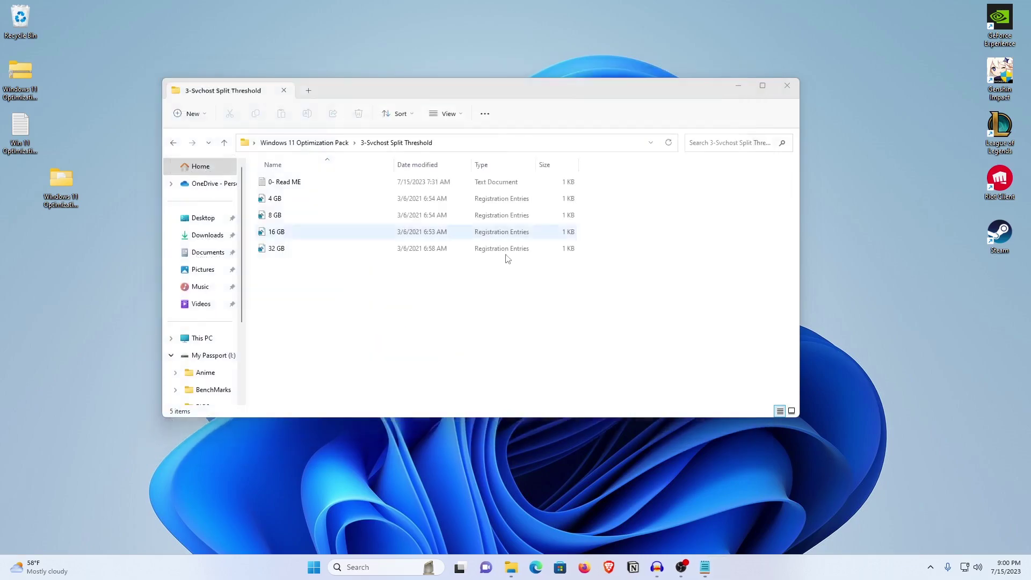
{"action": "double_click", "coordinate": [290, 182]}
{"action": "left_click", "coordinate": [306, 185]}
{"action": "key", "text": "ctrl+a"}
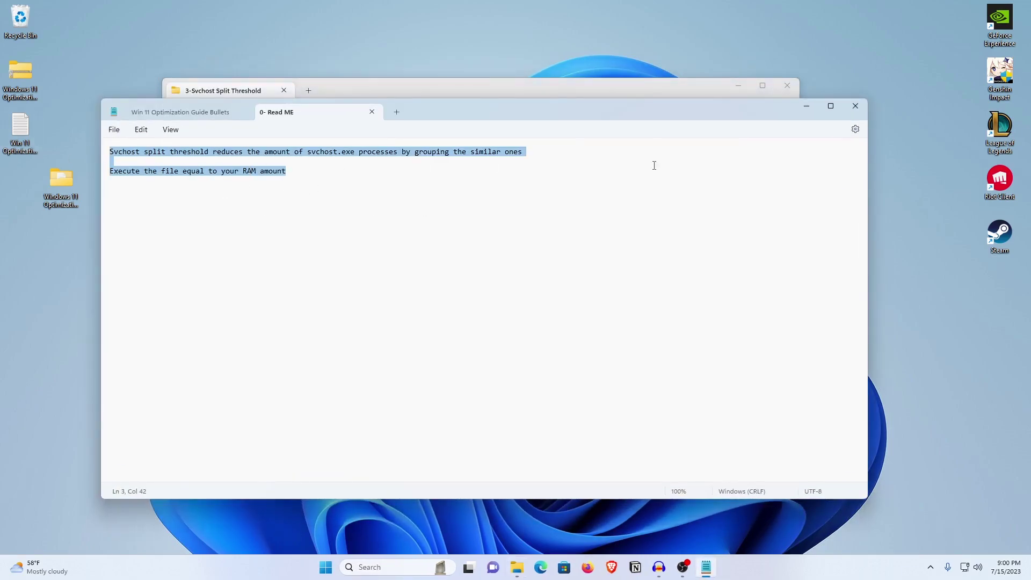
{"action": "left_click", "coordinate": [854, 106]}
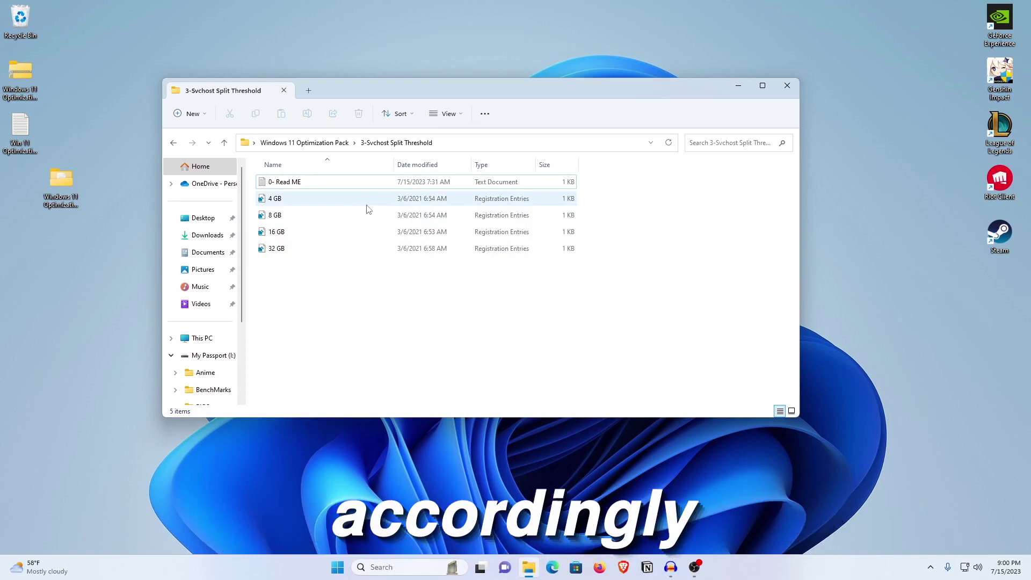
Merge the 16 GB Svchost split threshold file into the Windows registry.
{"action": "double_click", "coordinate": [277, 233]}
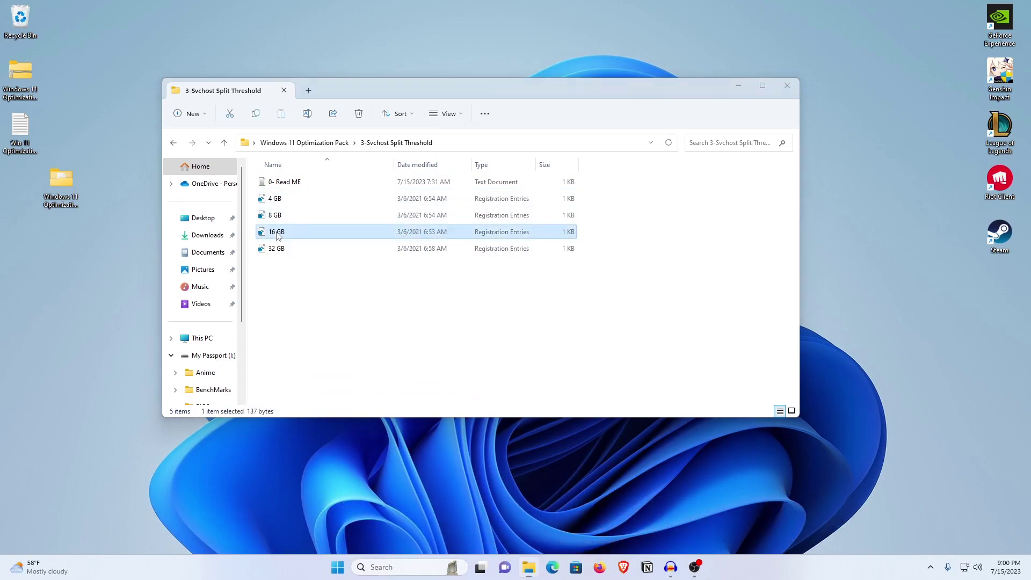
{"action": "left_click", "coordinate": [597, 298]}
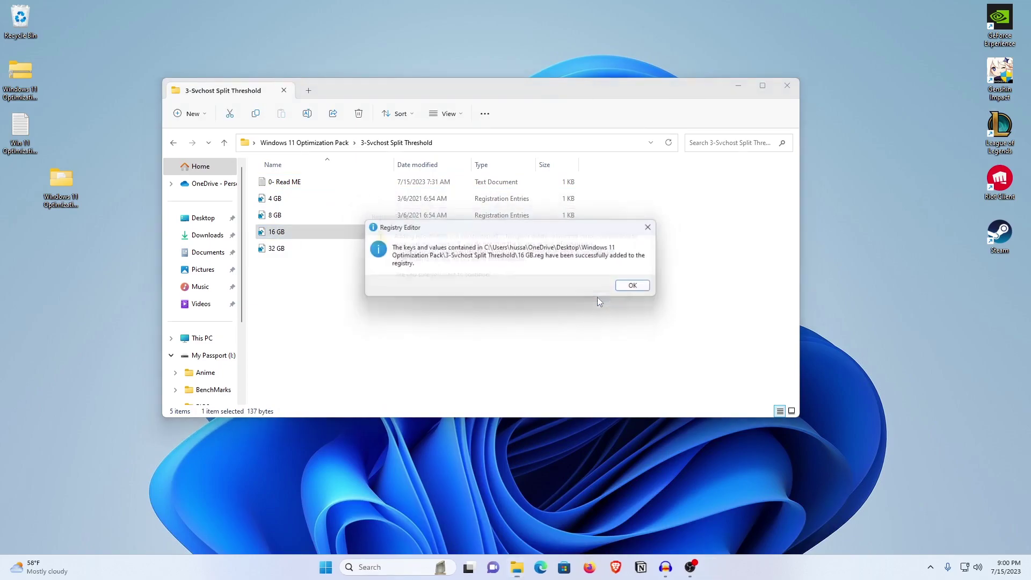
{"action": "left_click", "coordinate": [638, 286]}
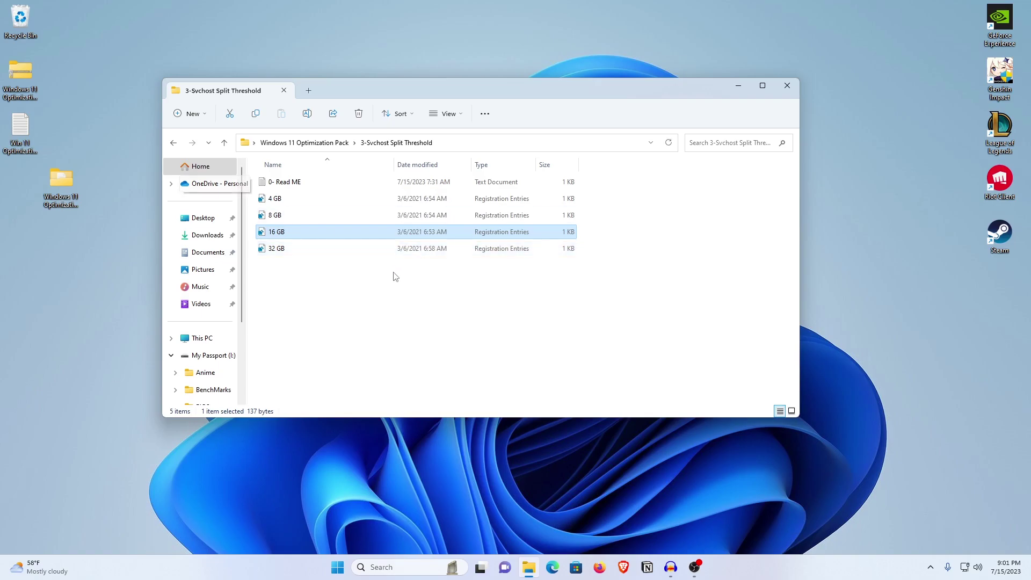
Return to the optimization pack's main folder and install BloatyNosy from BloatyNosySetup into the default folder.
{"action": "left_click", "coordinate": [173, 142]}
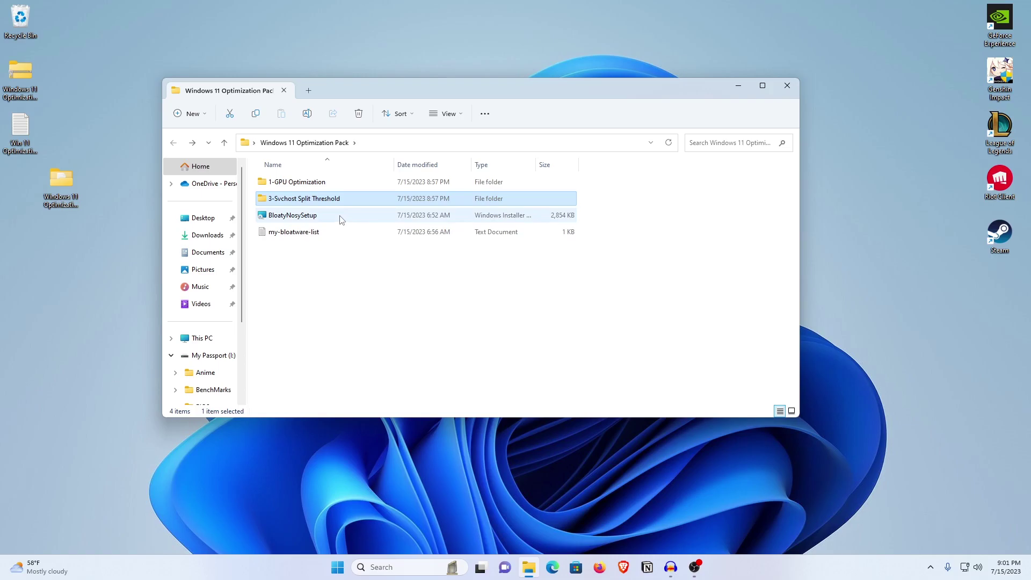
{"action": "mouse_move", "coordinate": [340, 220]}
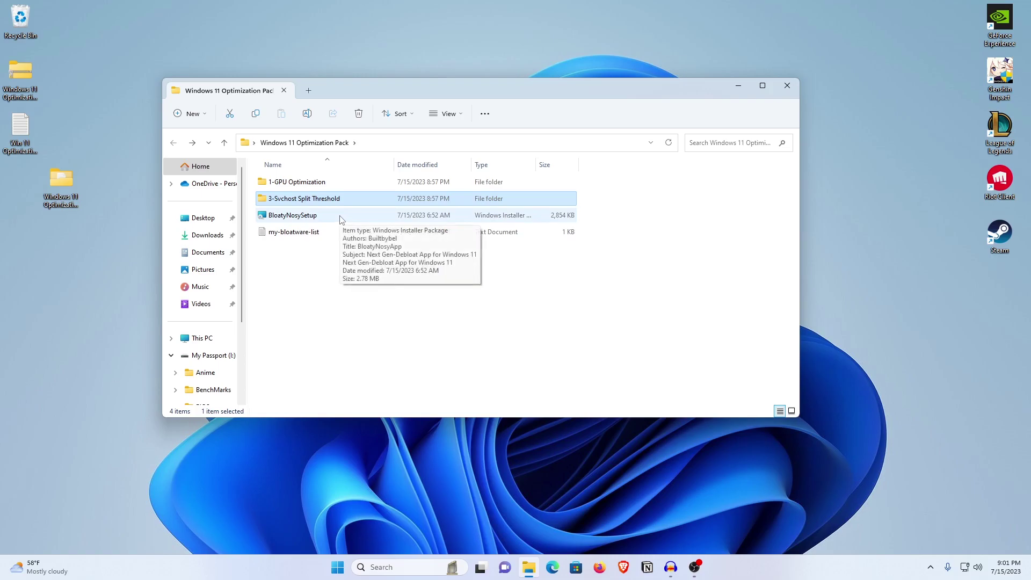
{"action": "left_click", "coordinate": [302, 220]}
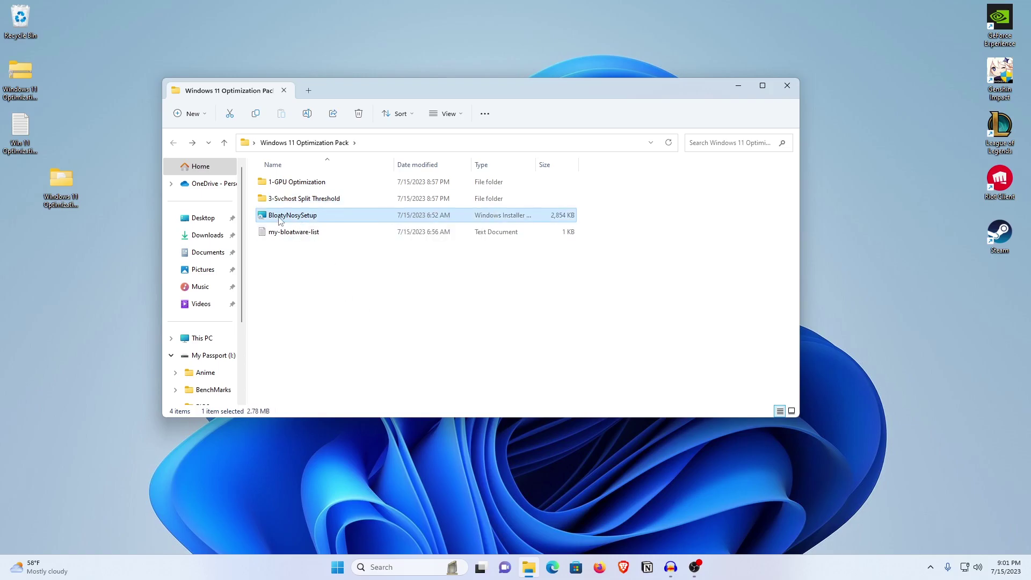
{"action": "double_click", "coordinate": [314, 216]}
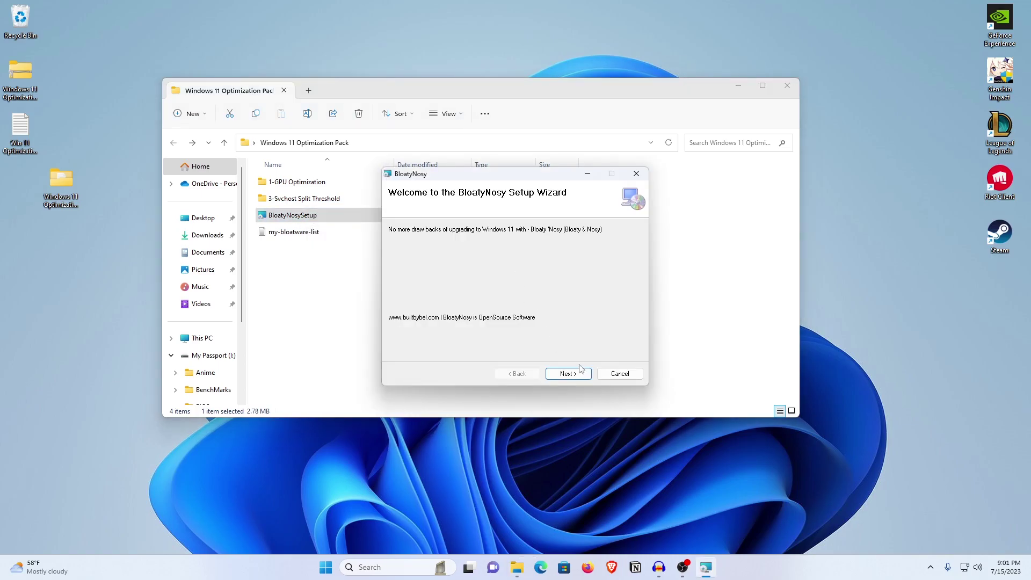
{"action": "left_click", "coordinate": [569, 373]}
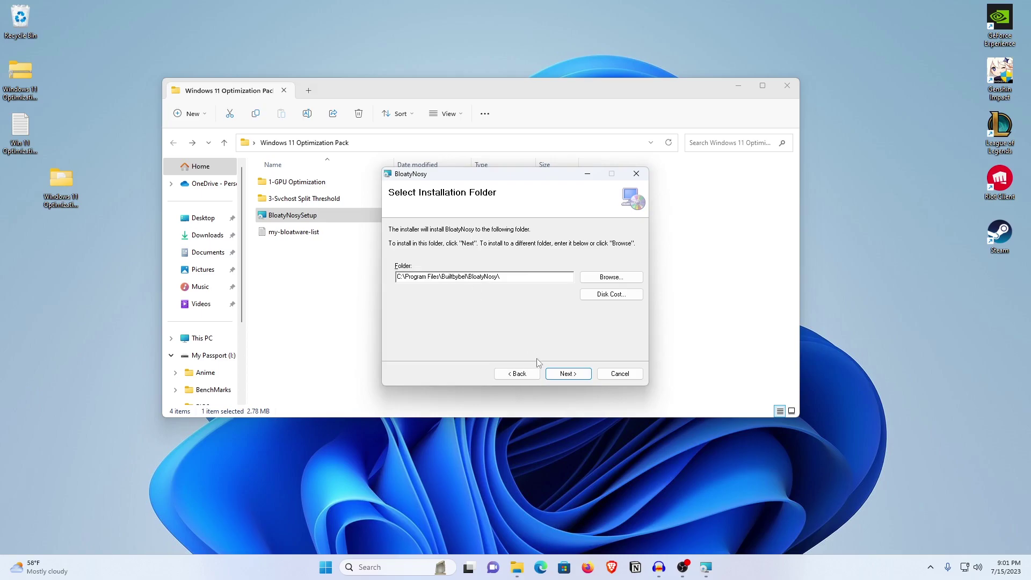
{"action": "left_click", "coordinate": [565, 373]}
{"action": "left_click", "coordinate": [565, 373]}
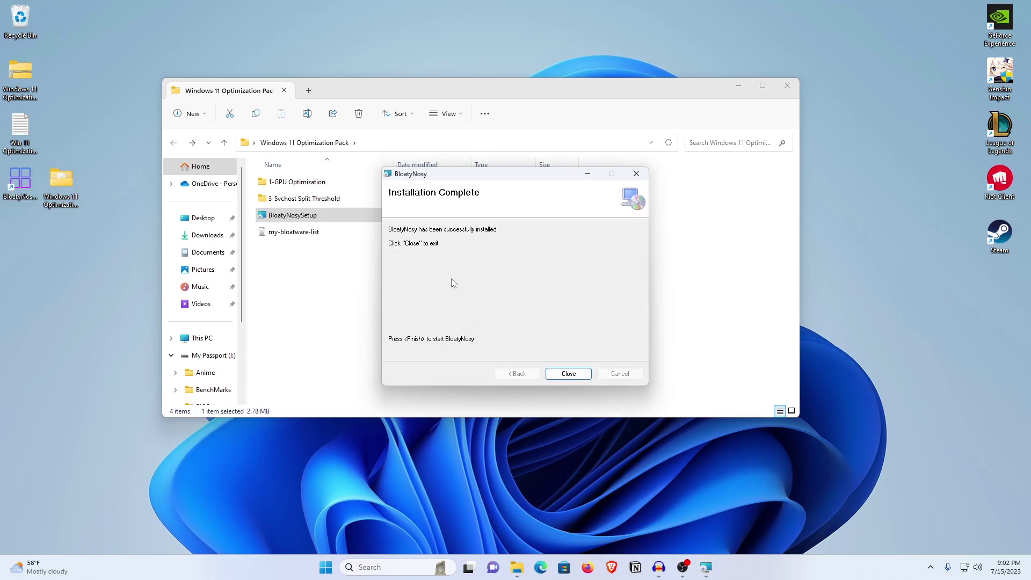
{"action": "left_click", "coordinate": [568, 374]}
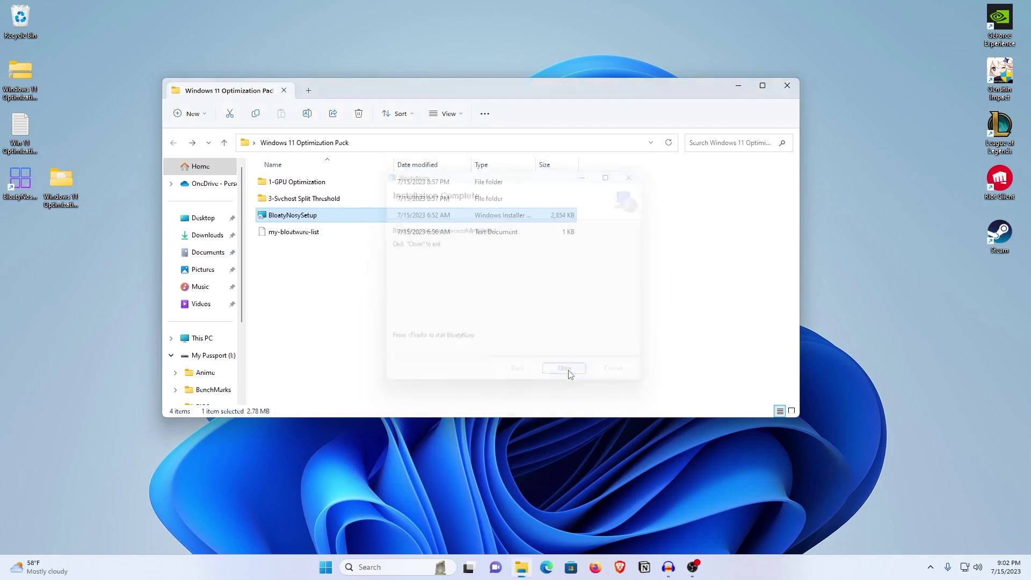
Launch BloatyNosy from the desktop and review the options in its Browser and Explorer categories.
{"action": "left_click", "coordinate": [17, 188]}
{"action": "double_click", "coordinate": [16, 188]}
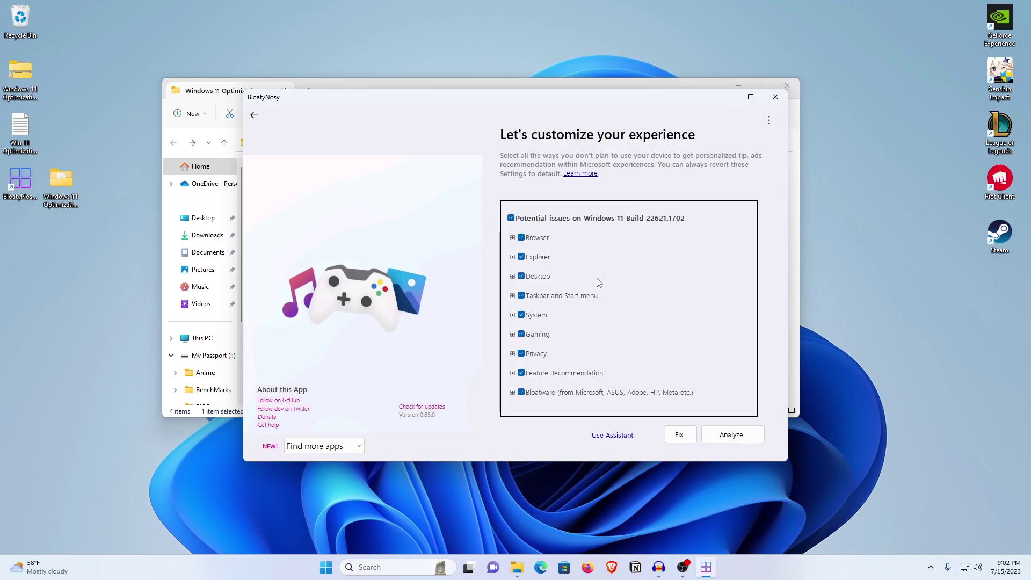
{"action": "left_click", "coordinate": [512, 238]}
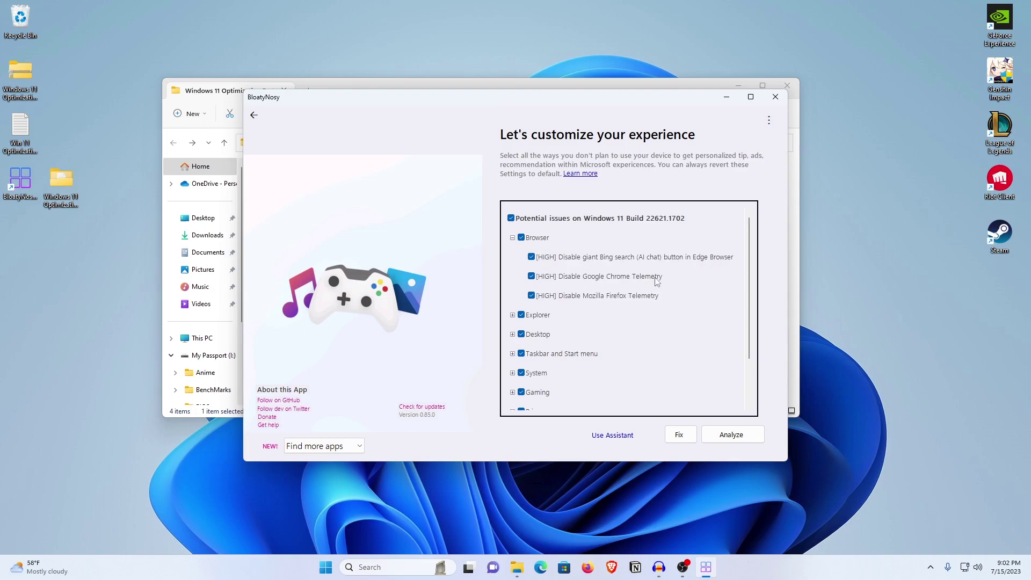
{"action": "left_click", "coordinate": [512, 237]}
{"action": "left_click", "coordinate": [512, 256]}
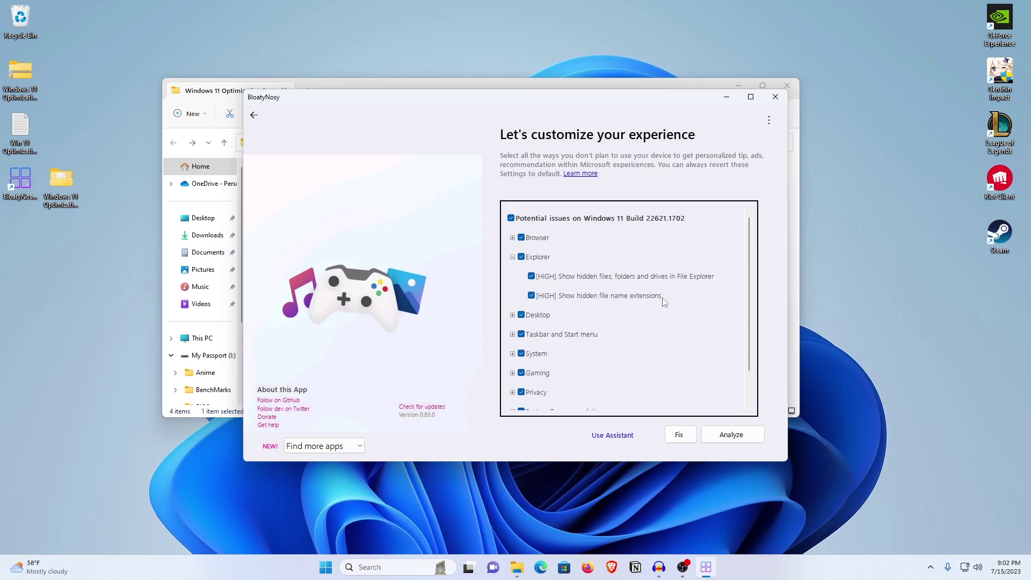
{"action": "left_click", "coordinate": [512, 257]}
Review the Desktop category's options, including the dark theme, Snap Assist and Widgets entries, and collapse the category.
{"action": "left_click", "coordinate": [512, 276]}
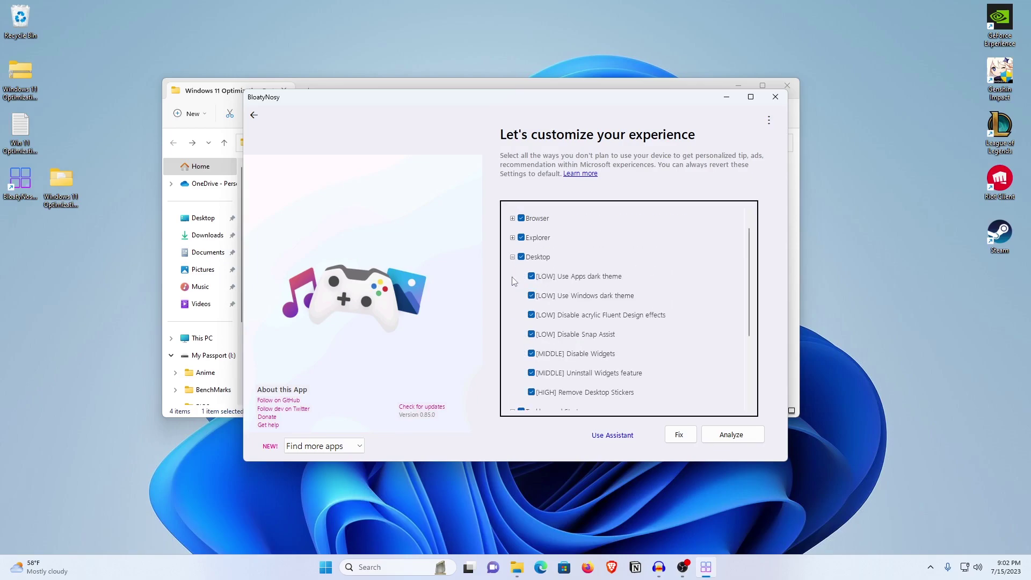
{"action": "scroll", "coordinate": [636, 295], "scroll_direction": "down", "scroll_amount": 1}
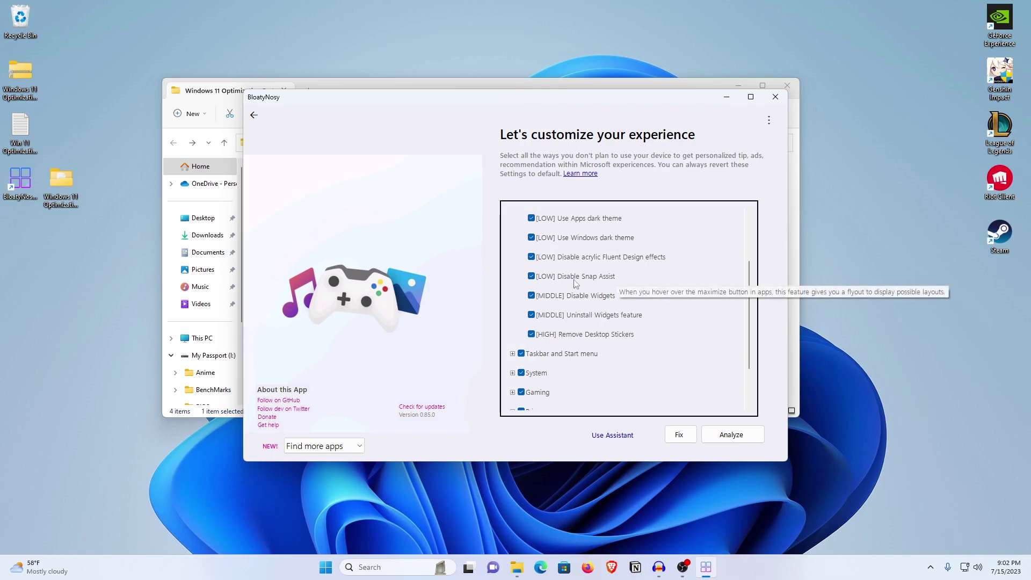
{"action": "left_click_drag", "start_coordinate": [448, 97], "coordinate": [416, 134]}
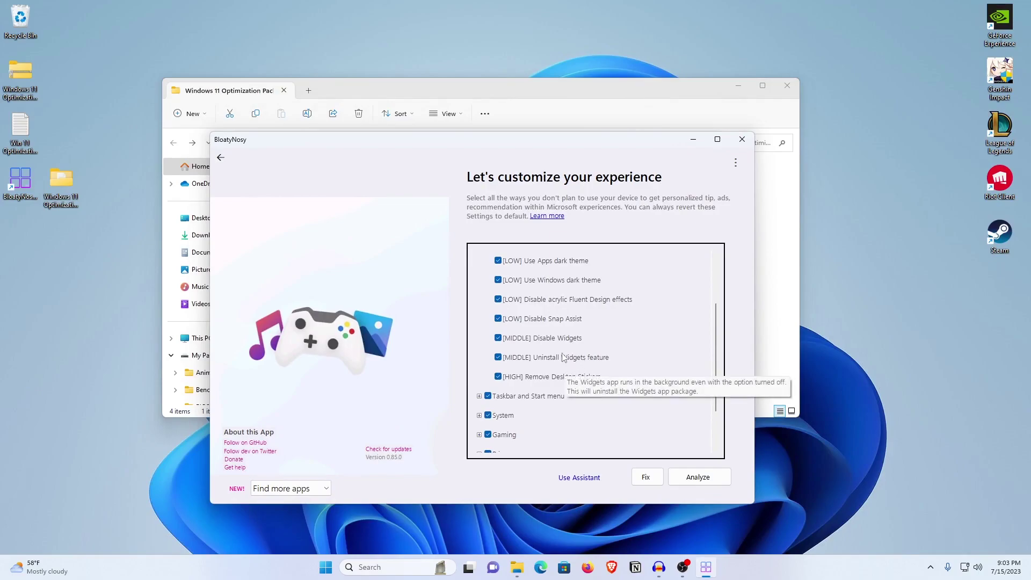
{"action": "scroll", "coordinate": [550, 332], "scroll_direction": "up", "scroll_amount": 1}
{"action": "scroll", "coordinate": [516, 355], "scroll_direction": "down", "scroll_amount": 1}
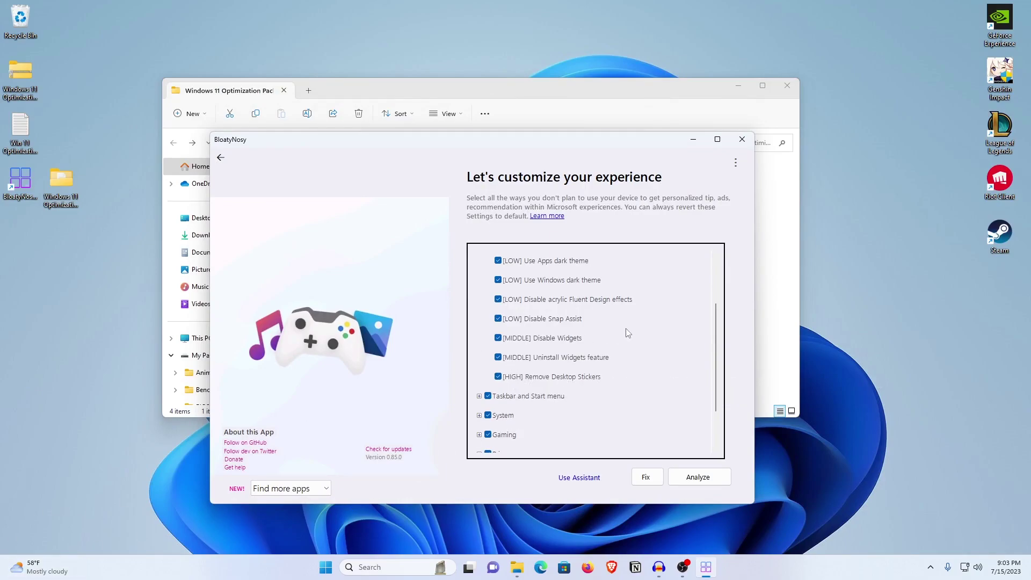
{"action": "scroll", "coordinate": [628, 333], "scroll_direction": "up", "scroll_amount": 3}
{"action": "left_click", "coordinate": [480, 299]}
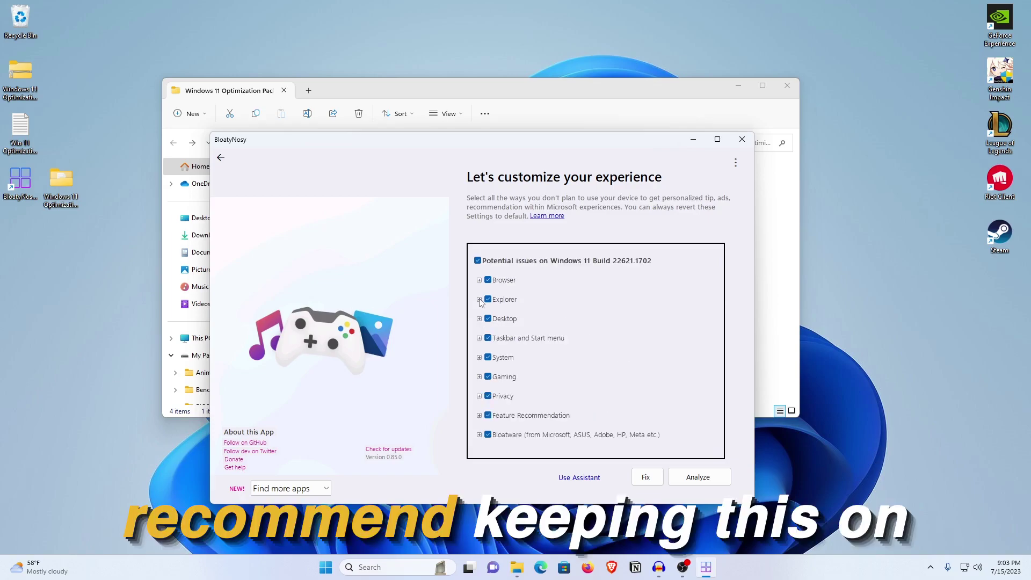
Review the Taskbar and Start menu category's options against the current taskbar icons, and collapse the category.
{"action": "left_click", "coordinate": [478, 338]}
{"action": "scroll", "coordinate": [551, 352], "scroll_direction": "down", "scroll_amount": 1}
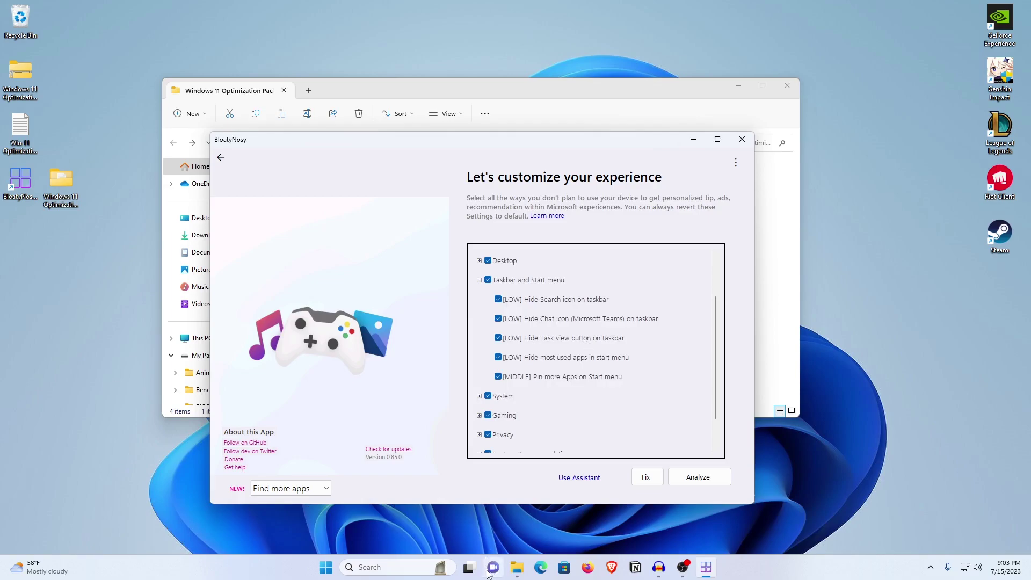
{"action": "mouse_move", "coordinate": [472, 570]}
{"action": "mouse_move", "coordinate": [547, 387]}
{"action": "left_click", "coordinate": [478, 279]}
Review the System category's options, comparing the desktop's short and full context menus, and collapse the category.
{"action": "left_click", "coordinate": [479, 358]}
{"action": "scroll", "coordinate": [585, 360], "scroll_direction": "down", "scroll_amount": 1}
{"action": "mouse_move", "coordinate": [582, 271]}
{"action": "right_click", "coordinate": [900, 168]}
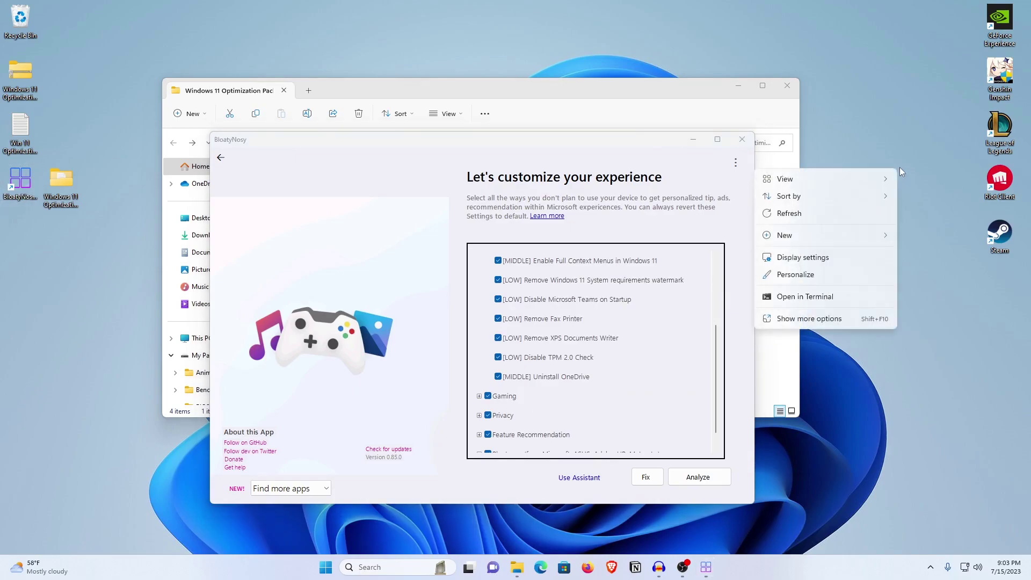
{"action": "left_click", "coordinate": [850, 318]}
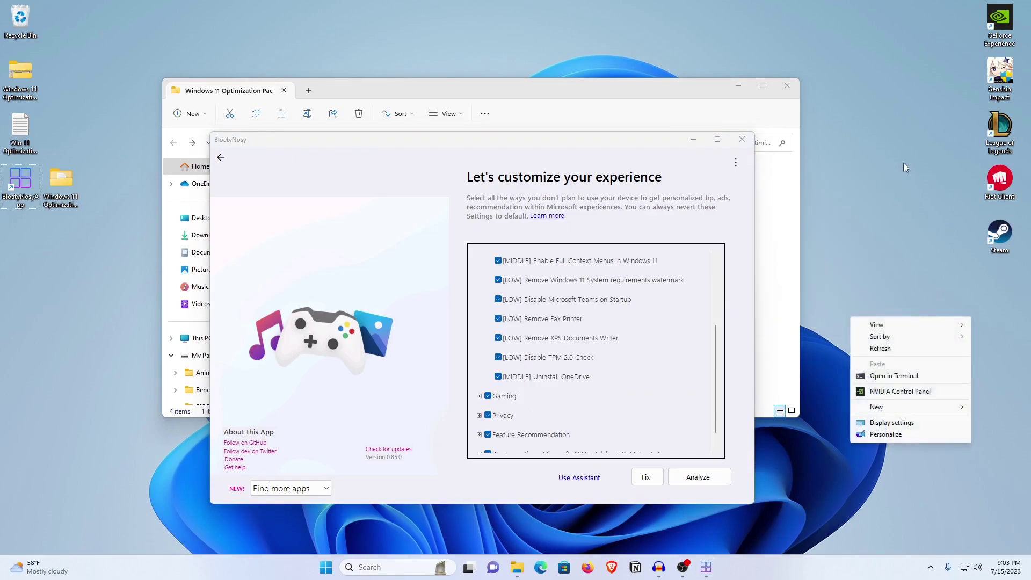
{"action": "left_click", "coordinate": [677, 362]}
{"action": "mouse_move", "coordinate": [571, 284]}
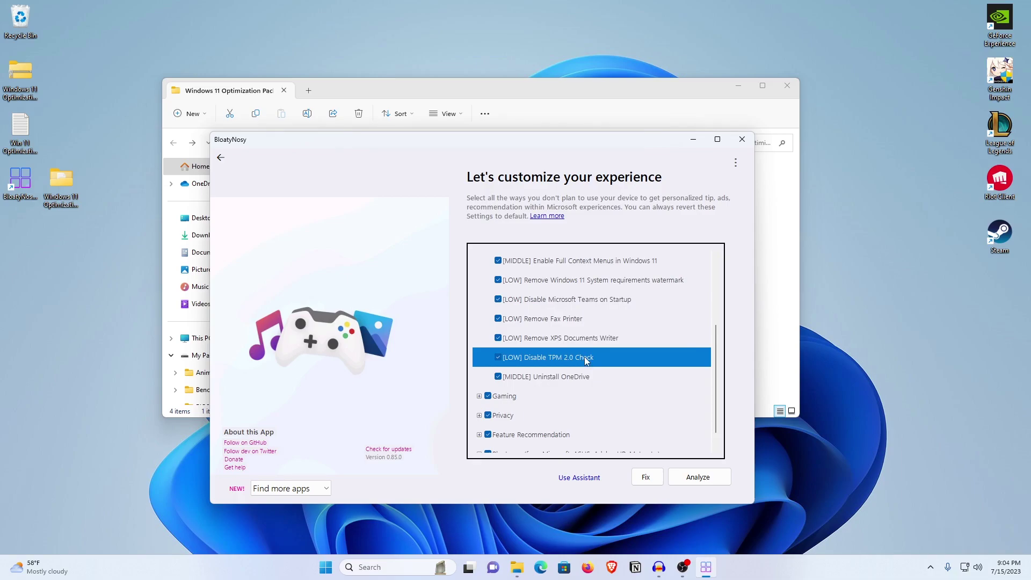
{"action": "scroll", "coordinate": [586, 360], "scroll_direction": "up", "scroll_amount": 3}
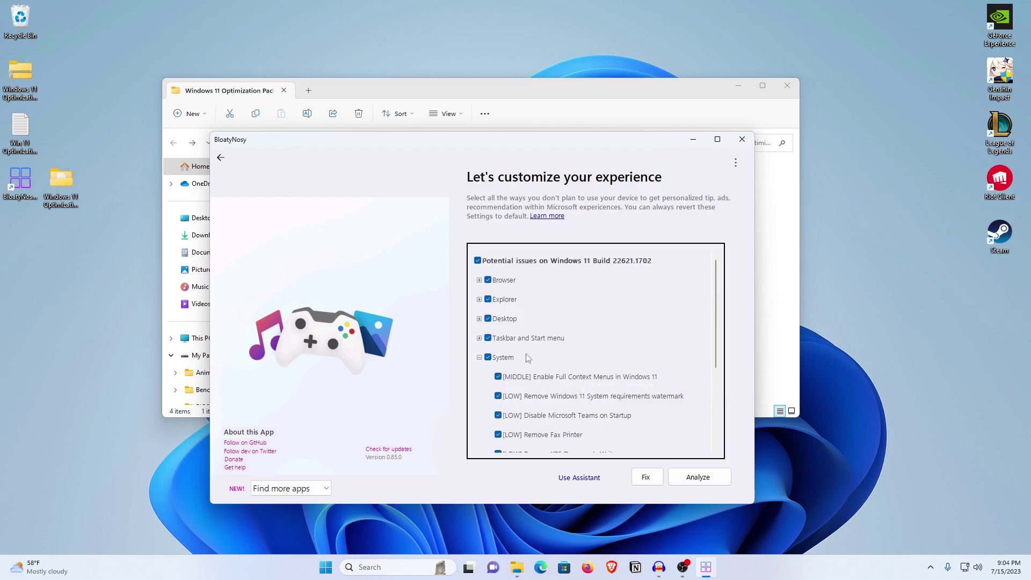
{"action": "left_click", "coordinate": [484, 357]}
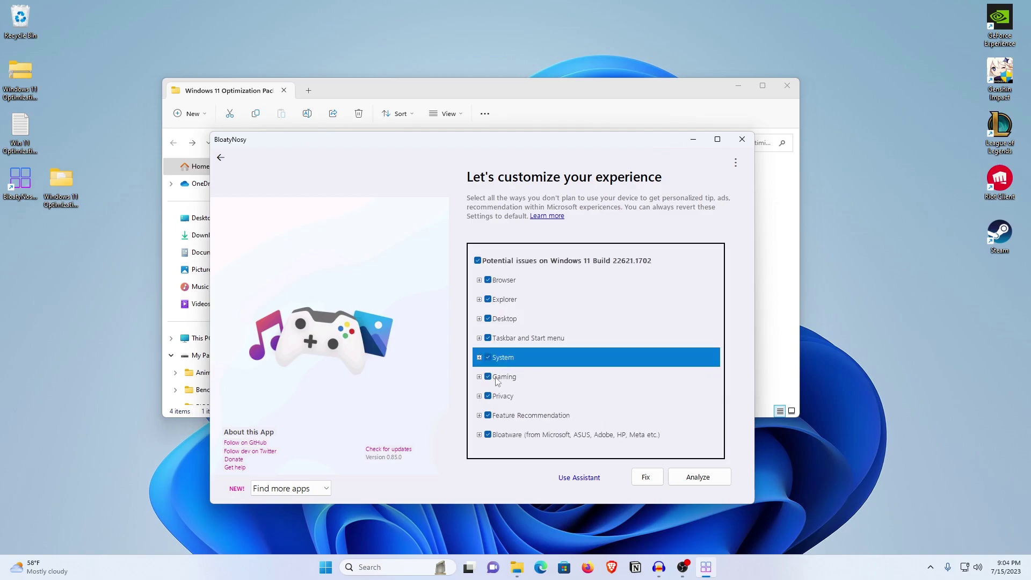
Review the Gaming category's options for Game DVR, PowerThrottling and visual effects, and collapse the category.
{"action": "left_click", "coordinate": [479, 377]}
{"action": "scroll", "coordinate": [559, 378], "scroll_direction": "down", "scroll_amount": 1}
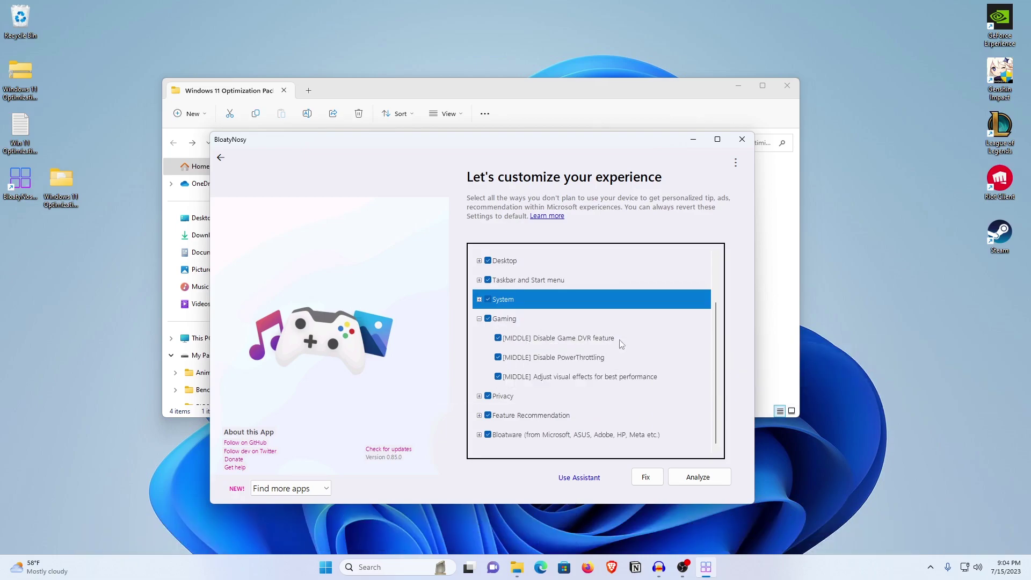
{"action": "mouse_move", "coordinate": [587, 363]}
{"action": "left_click", "coordinate": [480, 319]}
Expand the Privacy and Feature Recommendation categories and review their options.
{"action": "left_click", "coordinate": [505, 396]}
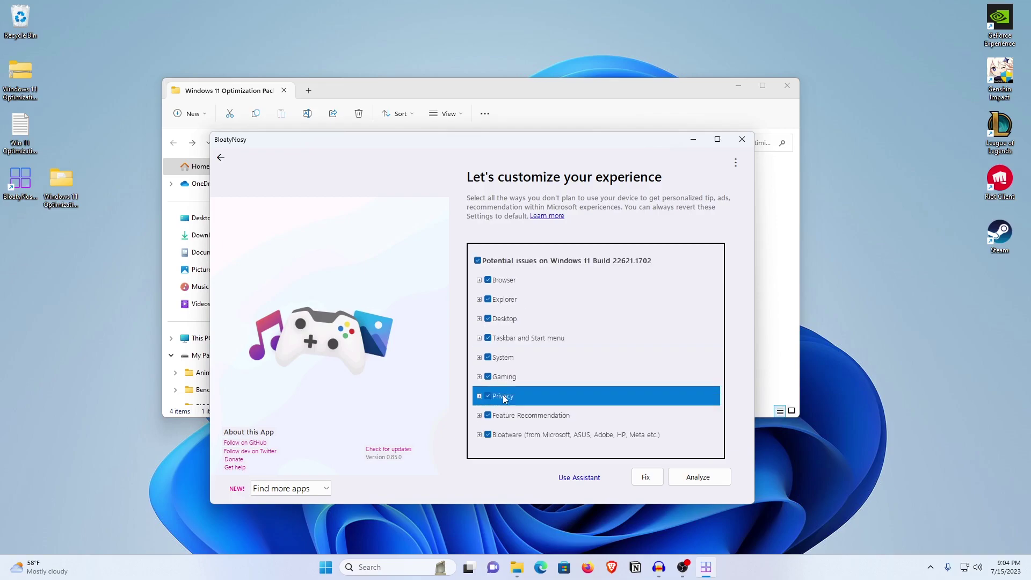
{"action": "left_click", "coordinate": [479, 395]}
{"action": "scroll", "coordinate": [590, 371], "scroll_direction": "down", "scroll_amount": 5}
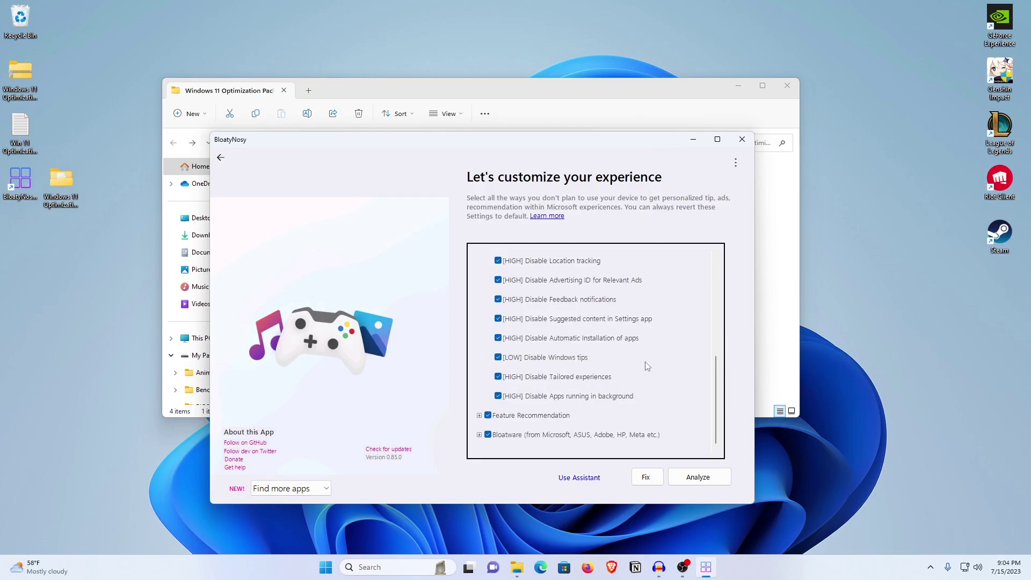
{"action": "left_click", "coordinate": [479, 415]}
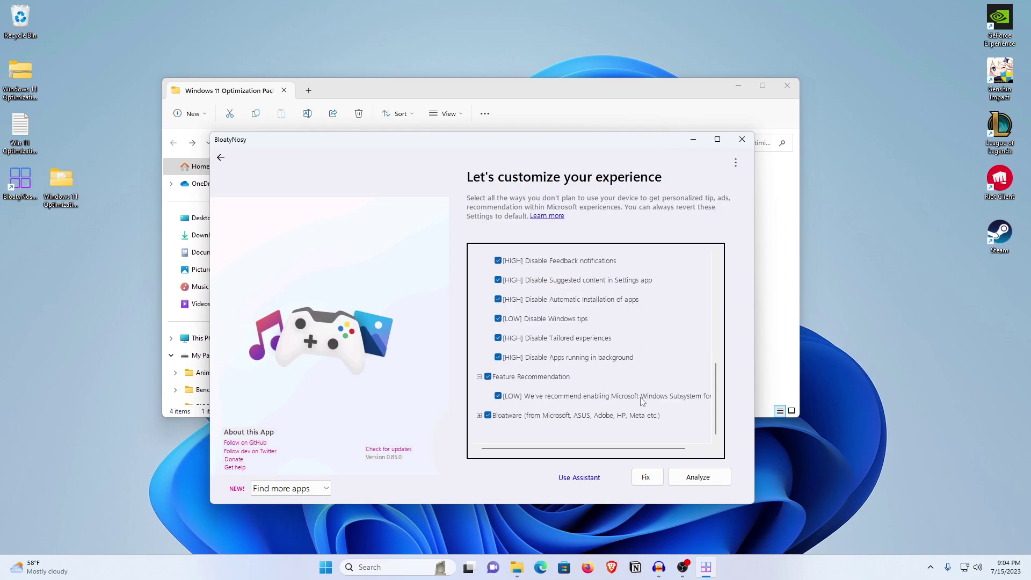
Expand the Bloatware category and analyze the Windows installation with all categories selected.
{"action": "left_click", "coordinate": [479, 415]}
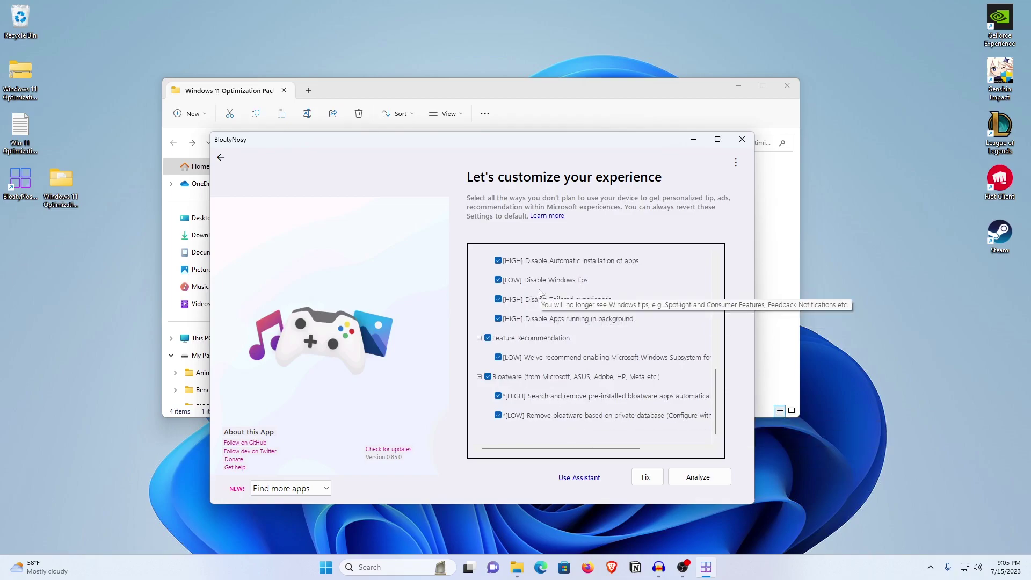
{"action": "left_click", "coordinate": [571, 346]}
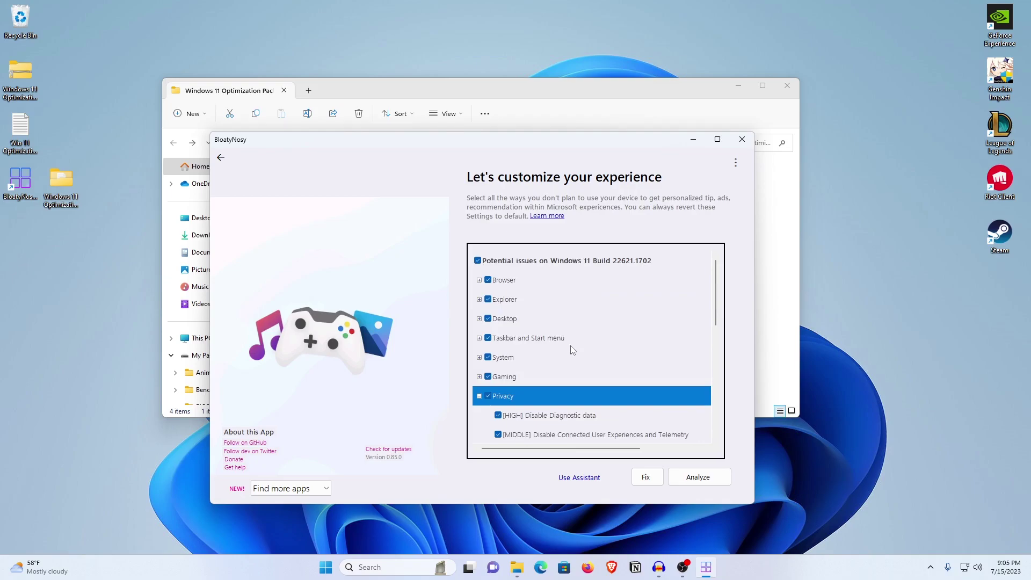
{"action": "left_click", "coordinate": [697, 477]}
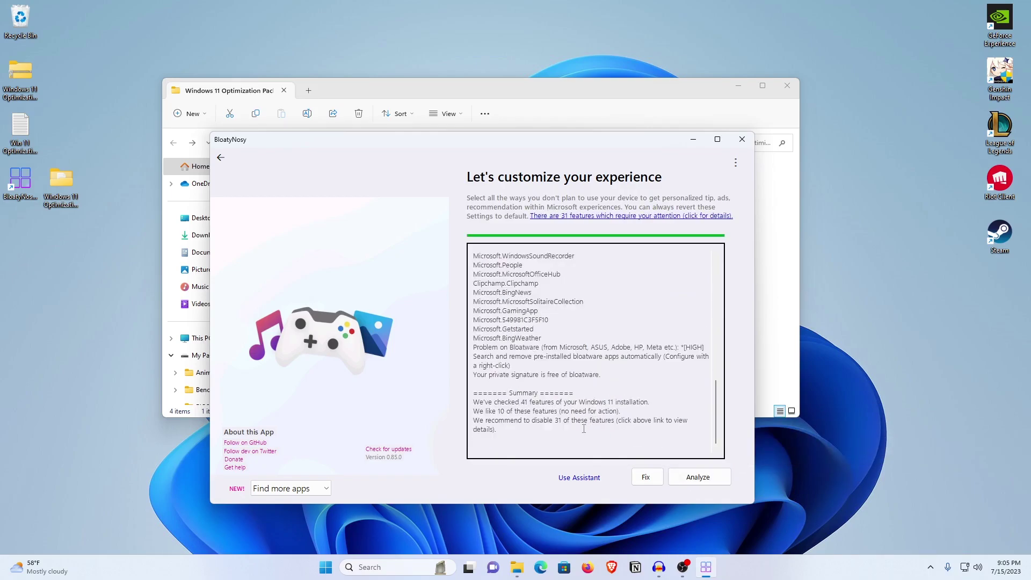
Read the analysis summary and apply fixes for all found and selected problems, confirming the application.
{"action": "left_click_drag", "start_coordinate": [474, 403], "coordinate": [590, 421]}
{"action": "left_click", "coordinate": [591, 420]}
{"action": "left_click", "coordinate": [648, 476]}
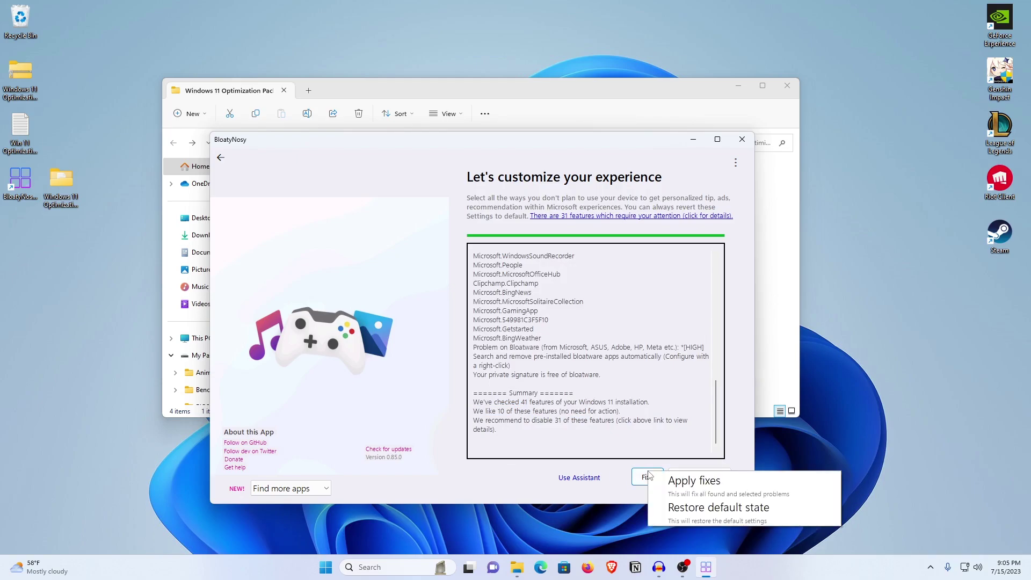
{"action": "left_click", "coordinate": [736, 489]}
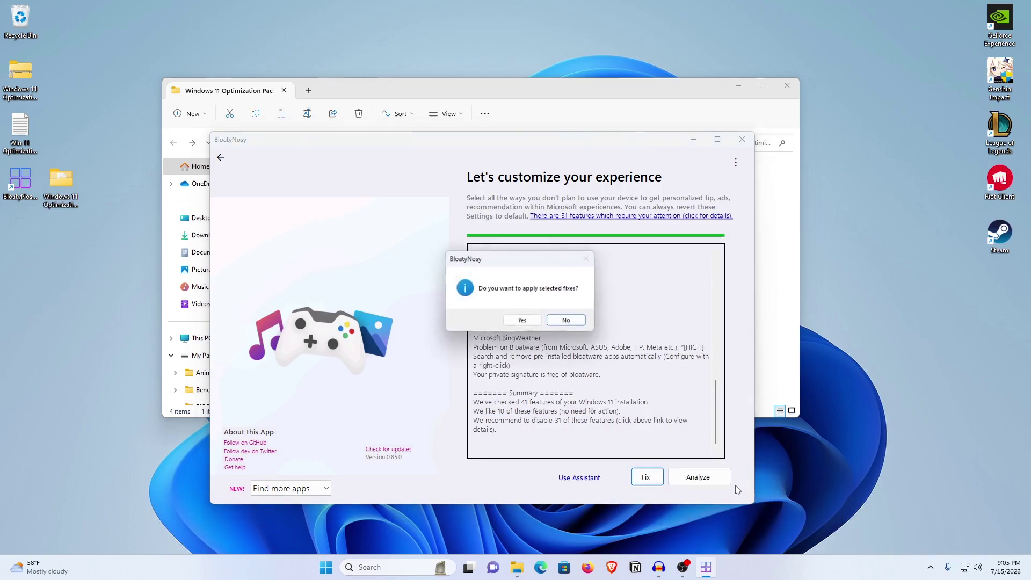
{"action": "left_click", "coordinate": [524, 320]}
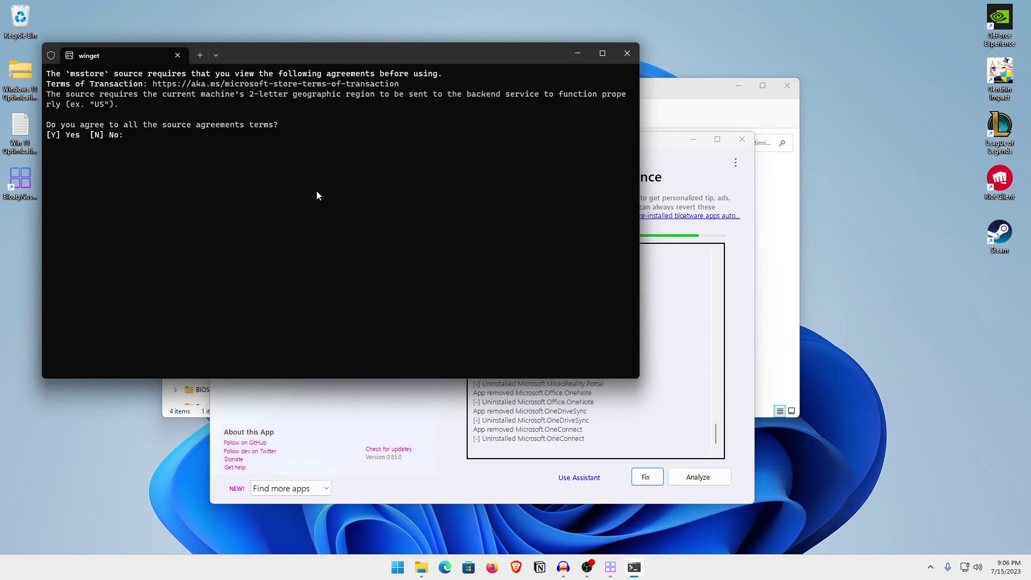
Agree to the msstore source terms in the winget window and check the fixing progress while the Windows Web Experience Pack uninstalls.
{"action": "type", "text": "y"}
{"action": "key", "text": "Return"}
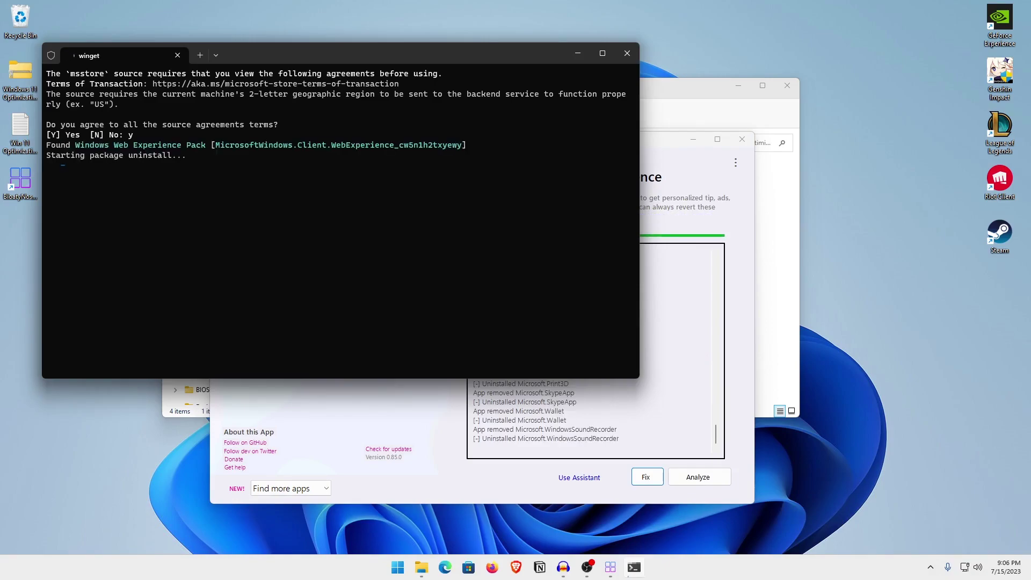
{"action": "left_click", "coordinate": [501, 478]}
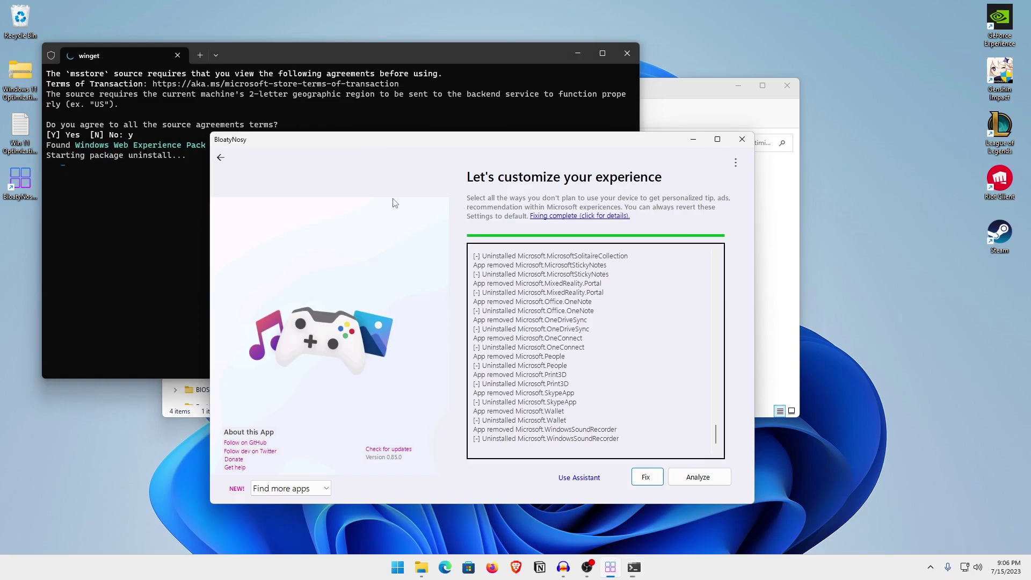
{"action": "left_click", "coordinate": [297, 56]}
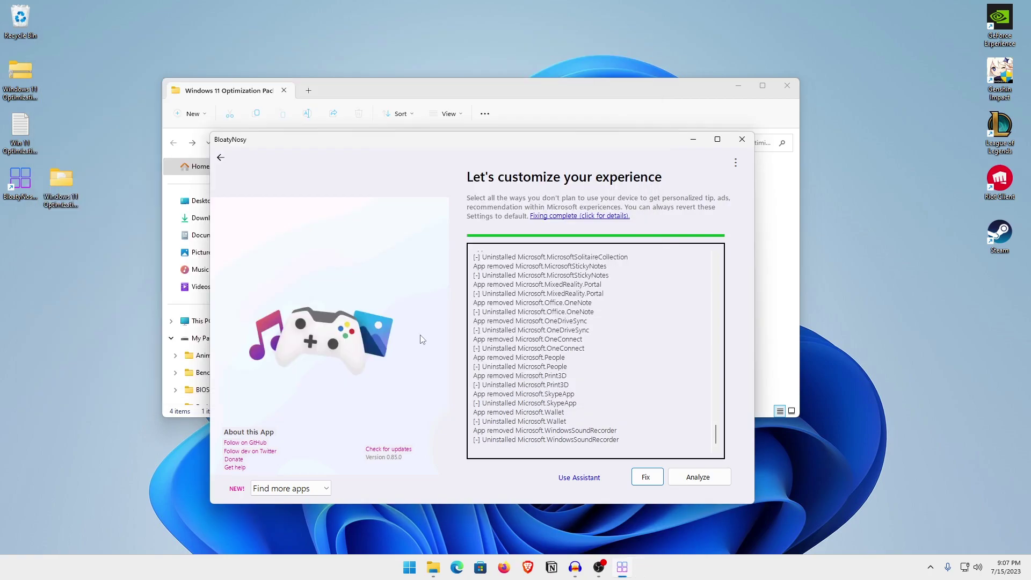
Open BloatPilot from the additional apps and look through its list of installed apps.
{"action": "left_click", "coordinate": [324, 494]}
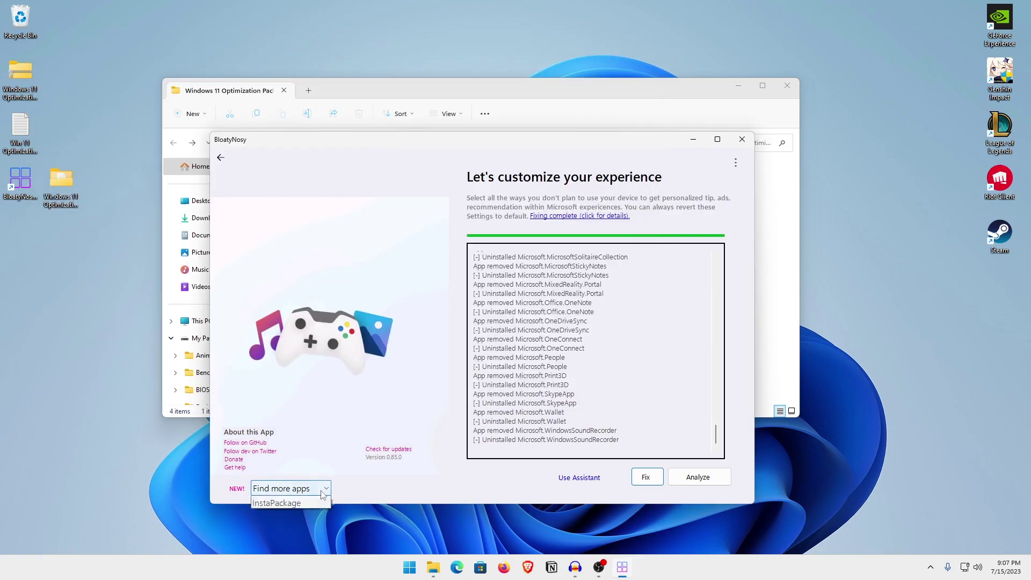
{"action": "left_click", "coordinate": [299, 508]}
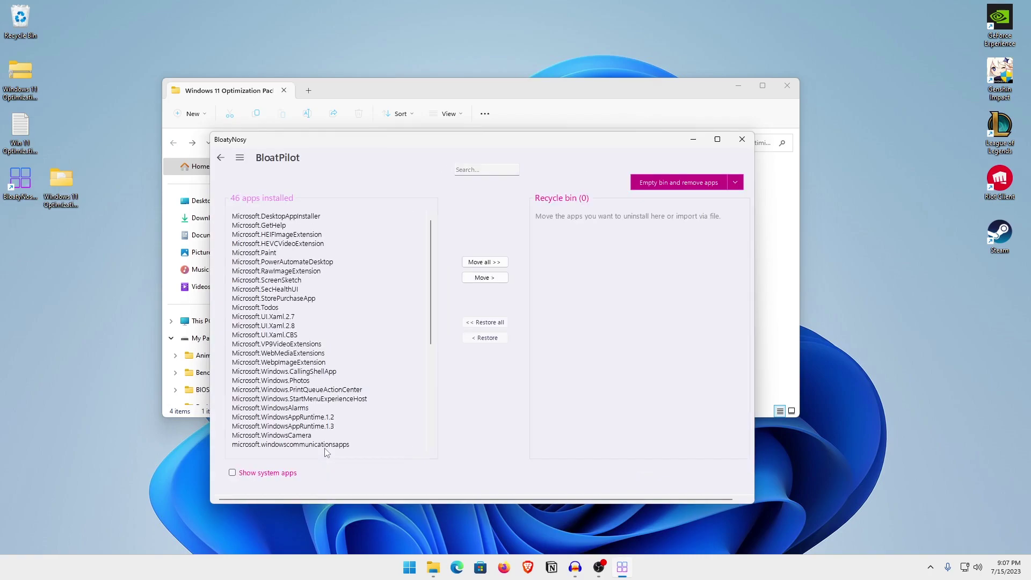
{"action": "scroll", "coordinate": [311, 287], "scroll_direction": "down", "scroll_amount": 1}
{"action": "scroll", "coordinate": [311, 286], "scroll_direction": "down", "scroll_amount": 5}
{"action": "scroll", "coordinate": [311, 288], "scroll_direction": "up", "scroll_amount": 6}
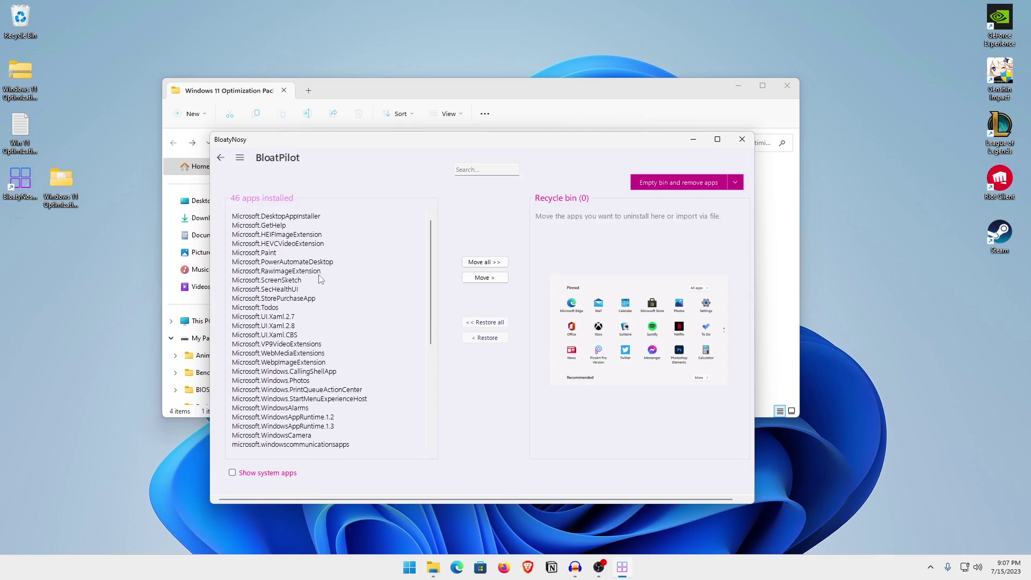
Import the bloatware list my-bloatware-list.txt from the Windows 11 Optimization Pack folder on the Desktop.
{"action": "left_click", "coordinate": [240, 158]}
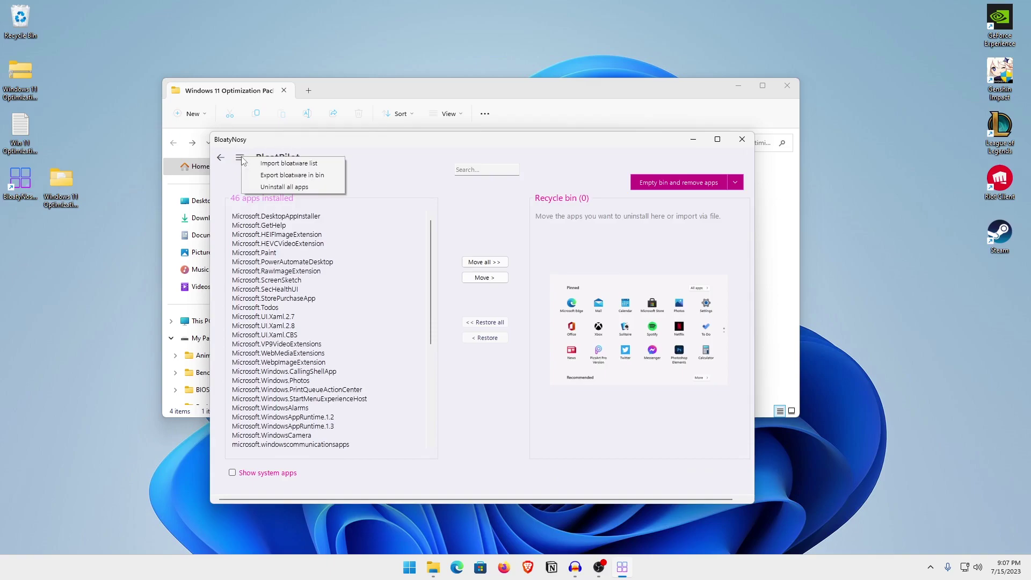
{"action": "left_click", "coordinate": [272, 161]}
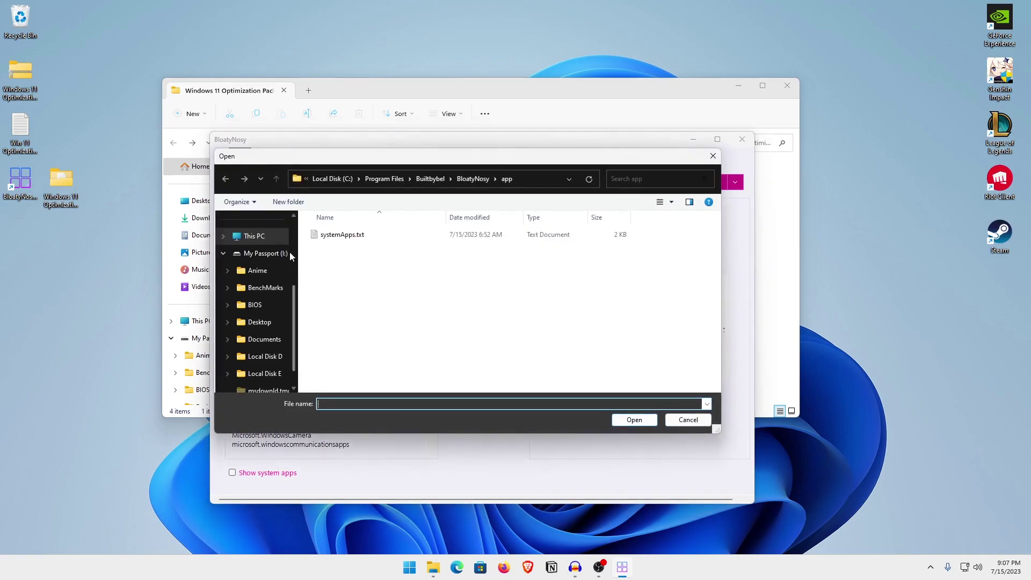
{"action": "left_click", "coordinate": [256, 239]}
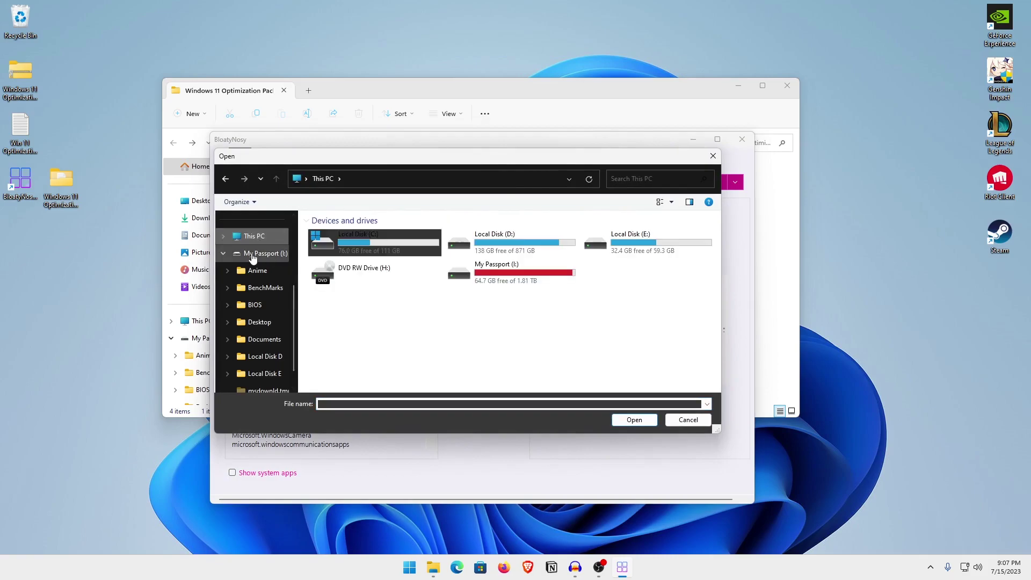
{"action": "left_click", "coordinate": [250, 241]}
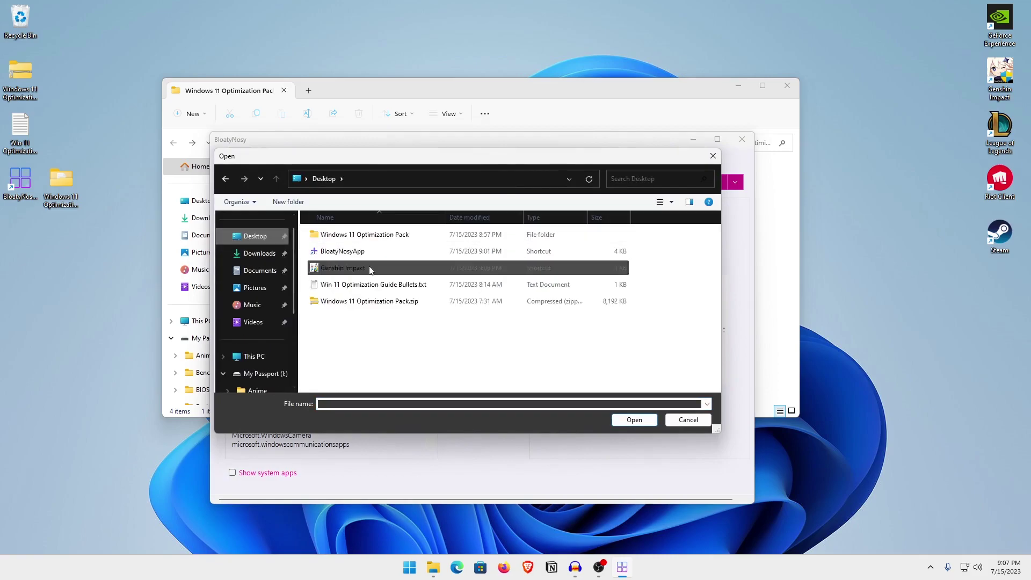
{"action": "double_click", "coordinate": [369, 240]}
{"action": "left_click", "coordinate": [351, 284]}
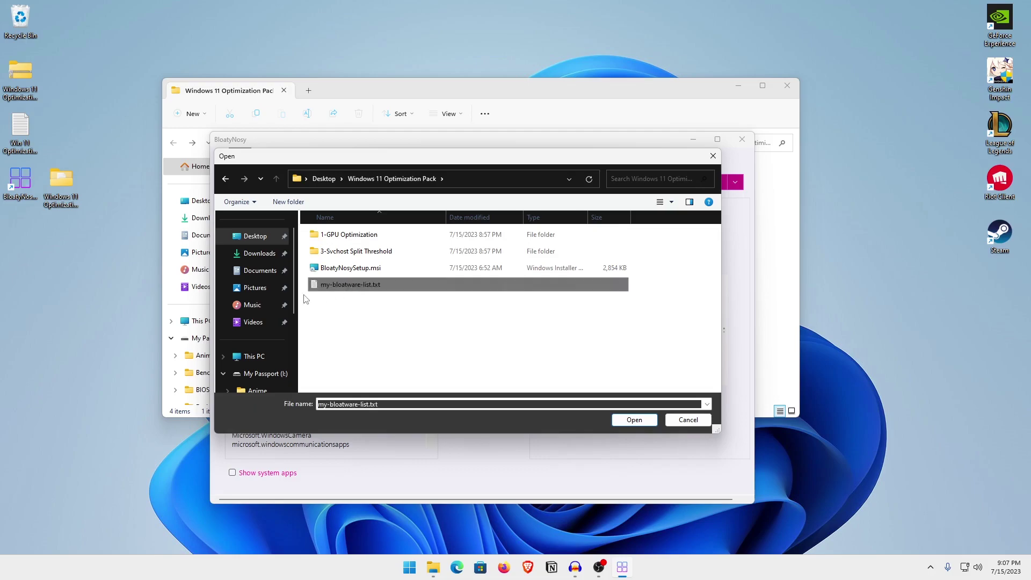
{"action": "left_click", "coordinate": [629, 422]}
{"action": "left_click", "coordinate": [598, 323]}
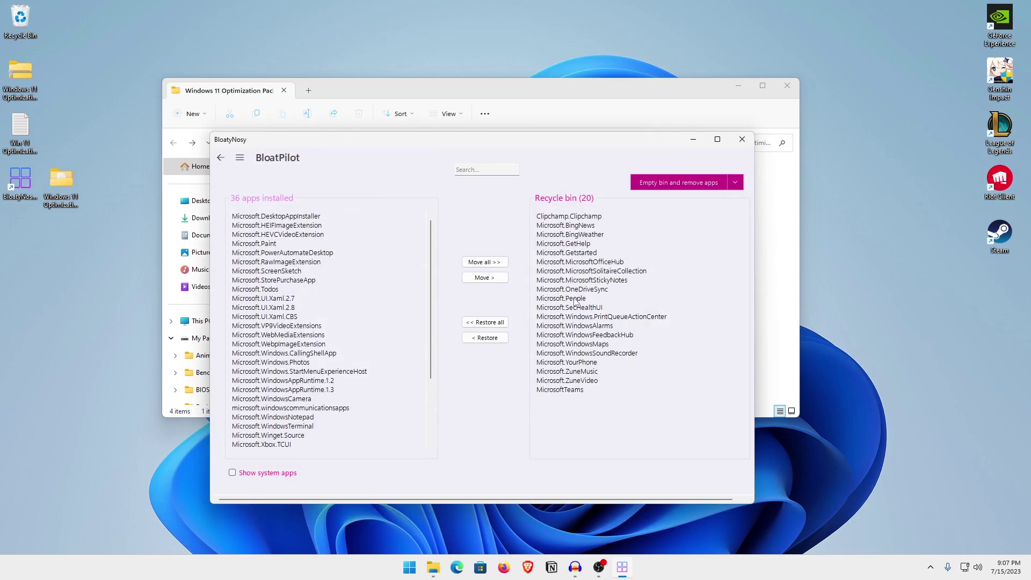
Empty BloatPilot's recycle bin to remove all the apps in it, and review the removal summary.
{"action": "left_click", "coordinate": [693, 188]}
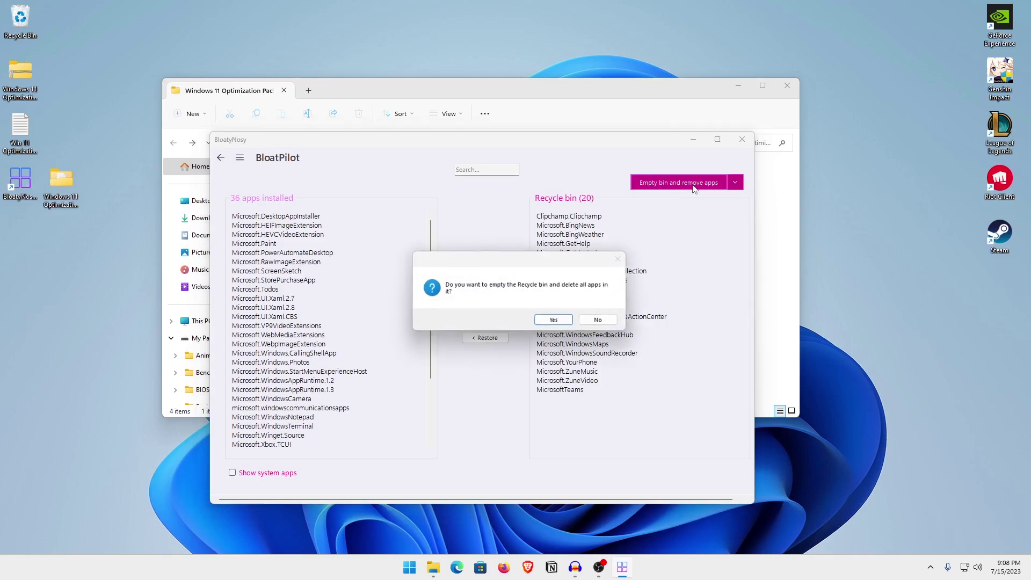
{"action": "left_click", "coordinate": [567, 317]}
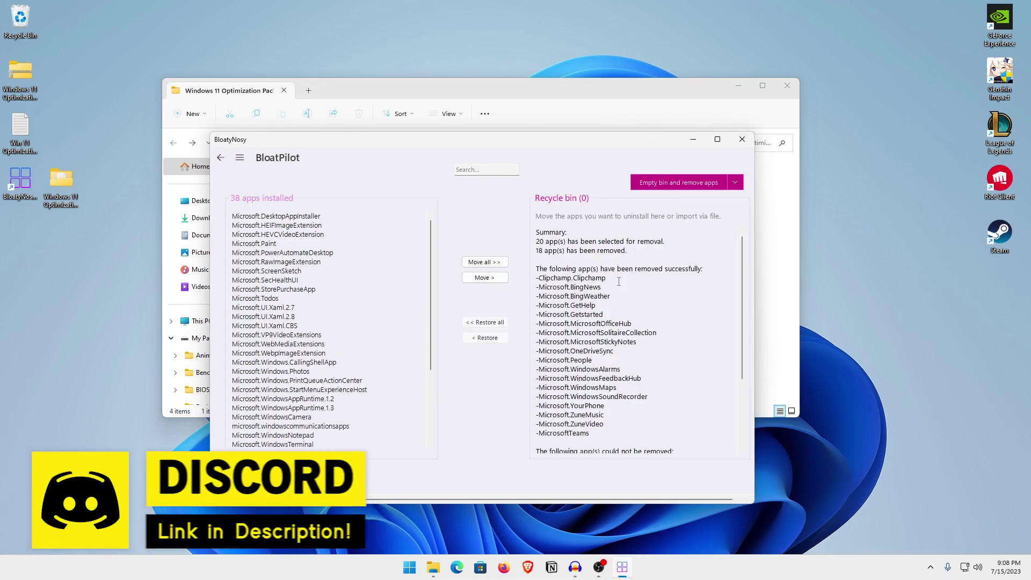
{"action": "scroll", "coordinate": [618, 282], "scroll_direction": "down", "scroll_amount": 3}
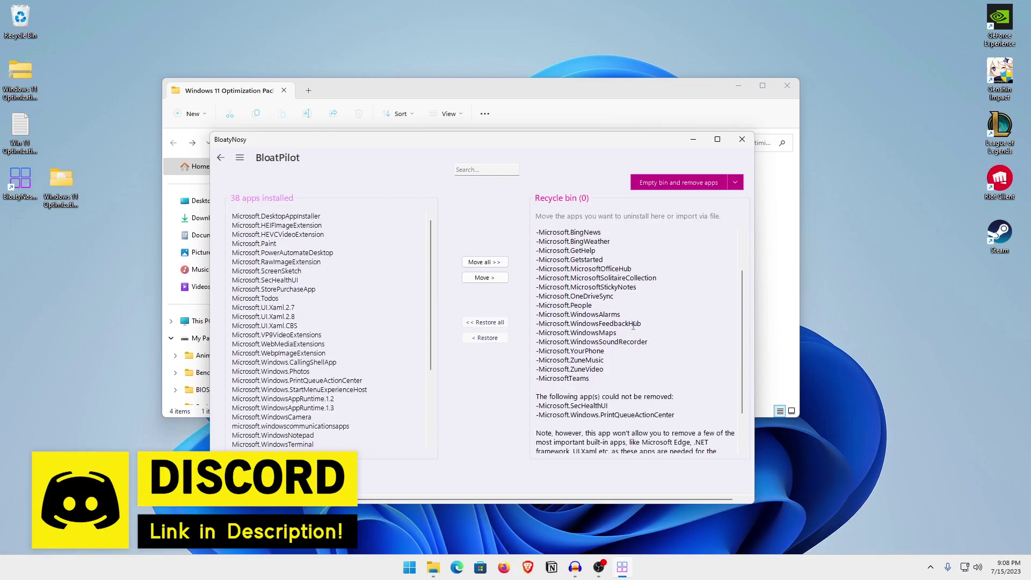
{"action": "left_click_drag", "start_coordinate": [677, 387], "coordinate": [570, 387]}
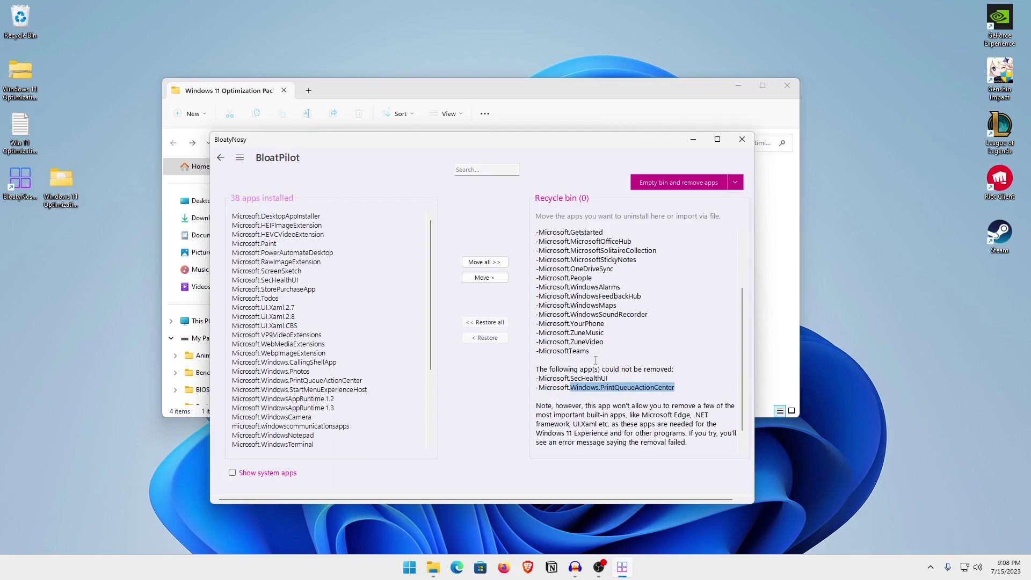
Leave BloatPilot and open WinModder, then close the Windows 11 Optimization Pack folder window and reposition the BloatyNosy window.
{"action": "left_click", "coordinate": [222, 161]}
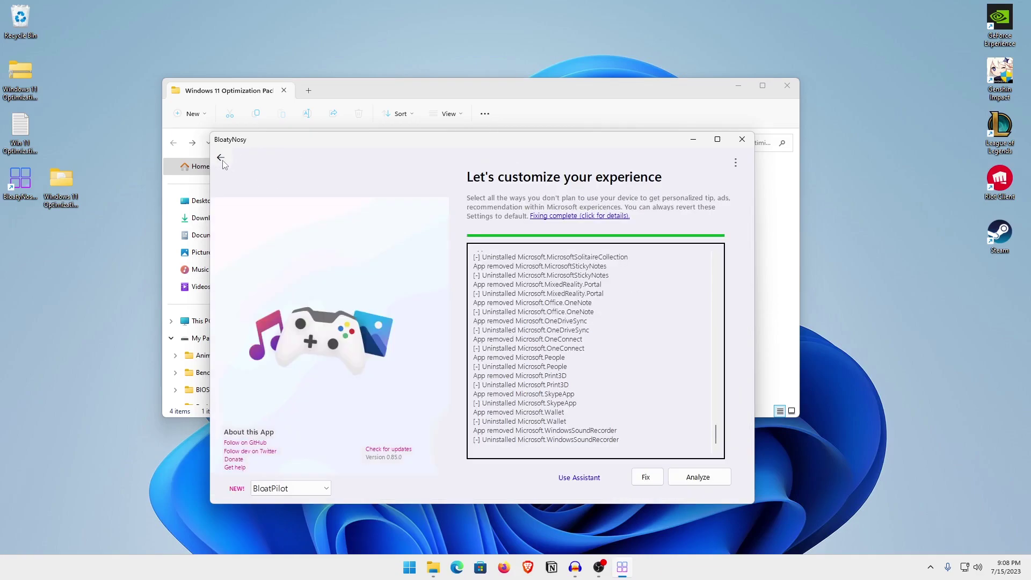
{"action": "left_click", "coordinate": [310, 487]}
{"action": "left_click", "coordinate": [290, 525]}
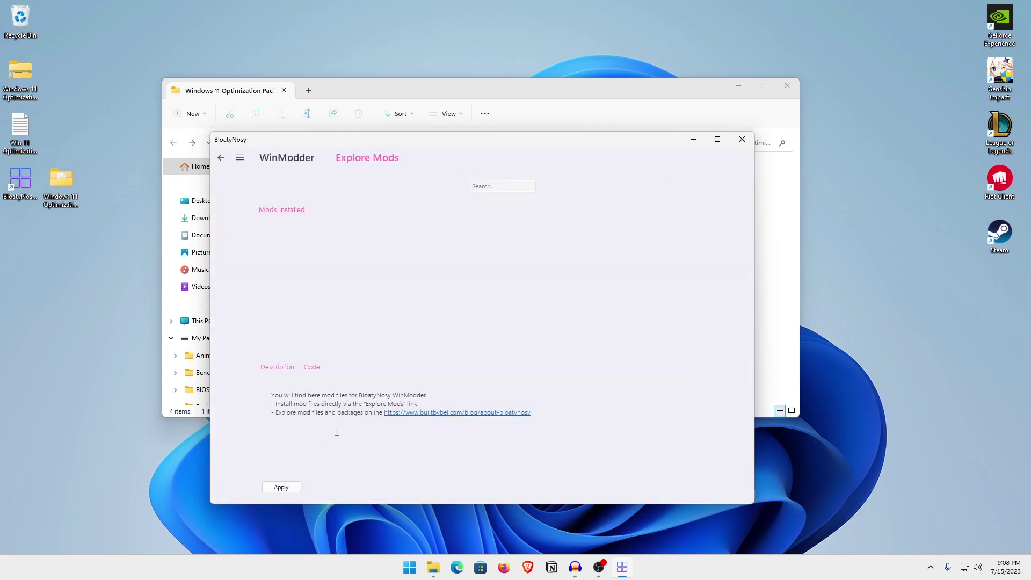
{"action": "left_click_drag", "start_coordinate": [390, 142], "coordinate": [404, 117]}
{"action": "left_click", "coordinate": [416, 101]}
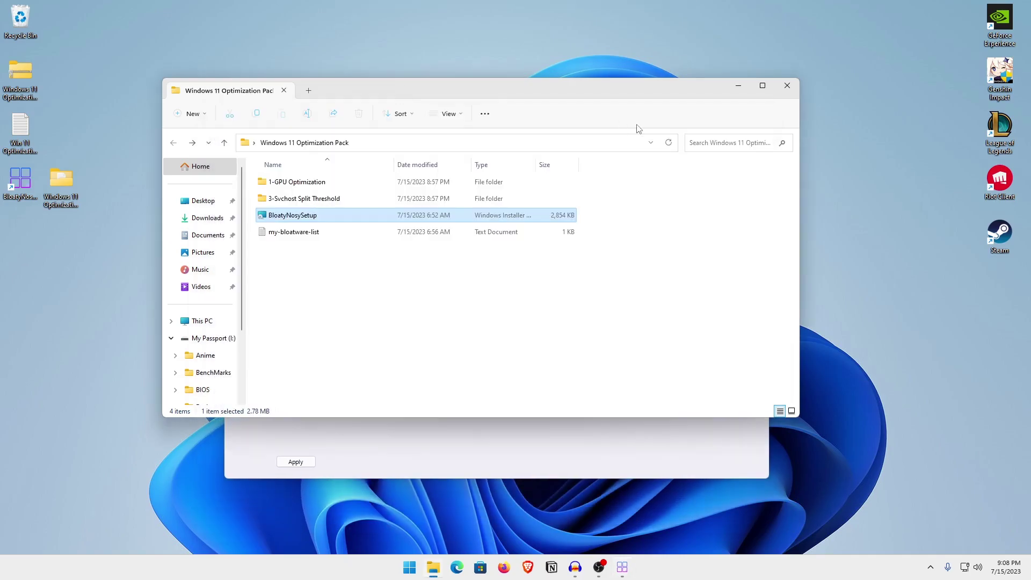
{"action": "left_click", "coordinate": [787, 85]}
{"action": "left_click_drag", "start_coordinate": [416, 125], "coordinate": [428, 86]}
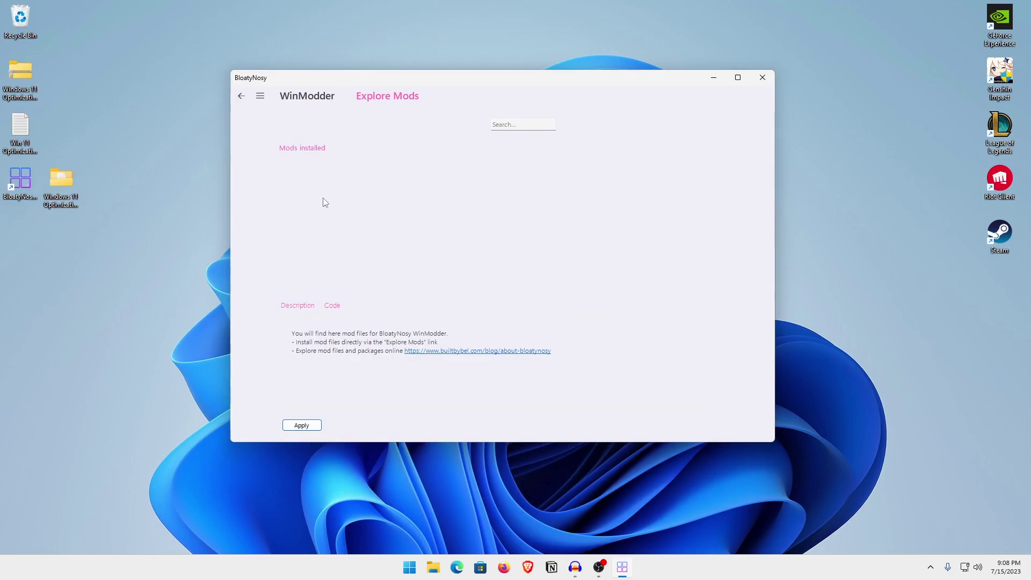
In the WinModder Marketplace, update the mods signature file and install Chris Titus Tech's Windows Utility, Remove telemetry and Remove OneDrive.
{"action": "left_click", "coordinate": [375, 103]}
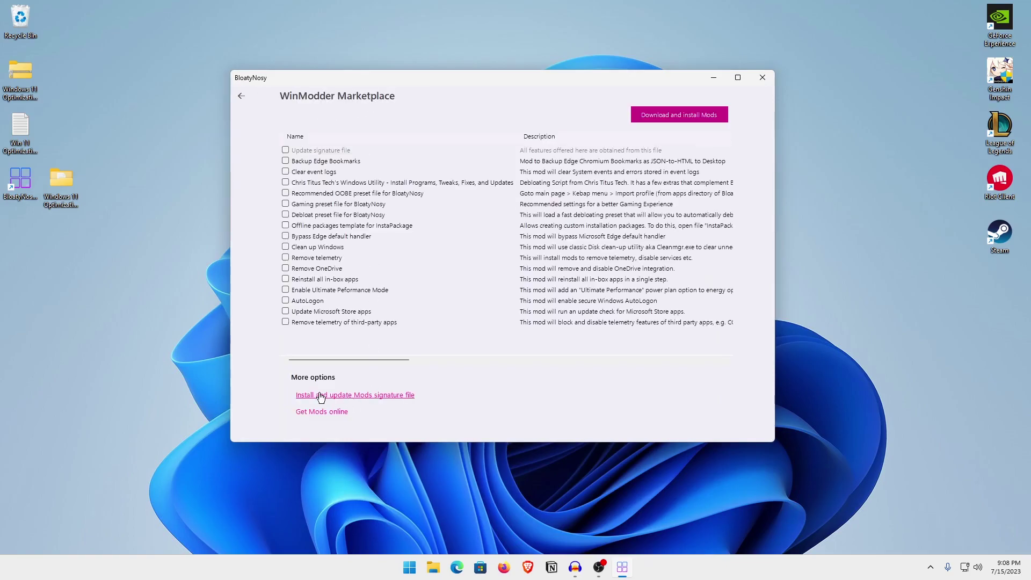
{"action": "left_click", "coordinate": [383, 397]}
{"action": "left_click", "coordinate": [285, 259]}
{"action": "left_click", "coordinate": [286, 269]}
{"action": "left_click", "coordinate": [286, 183]}
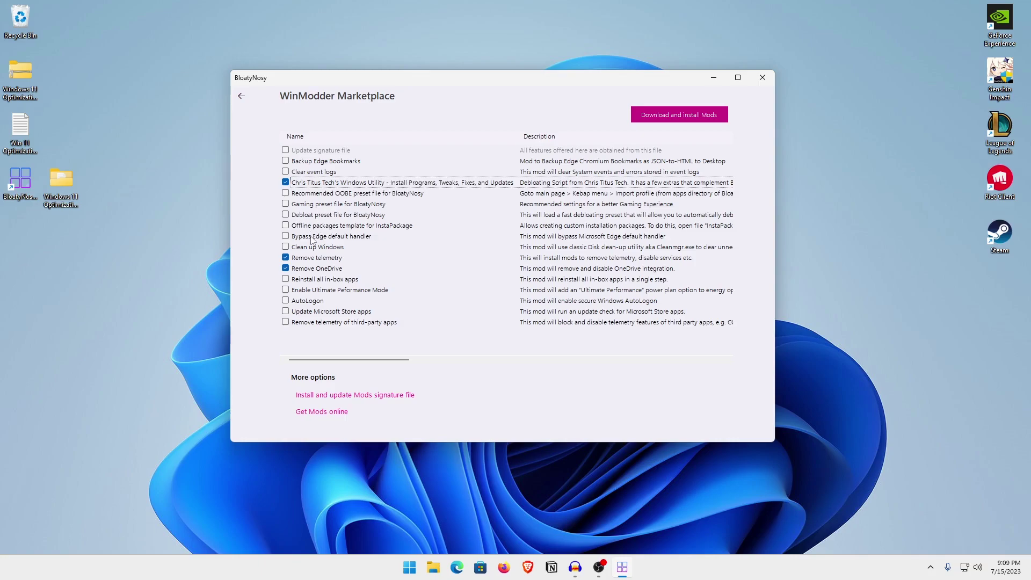
{"action": "left_click", "coordinate": [702, 116]}
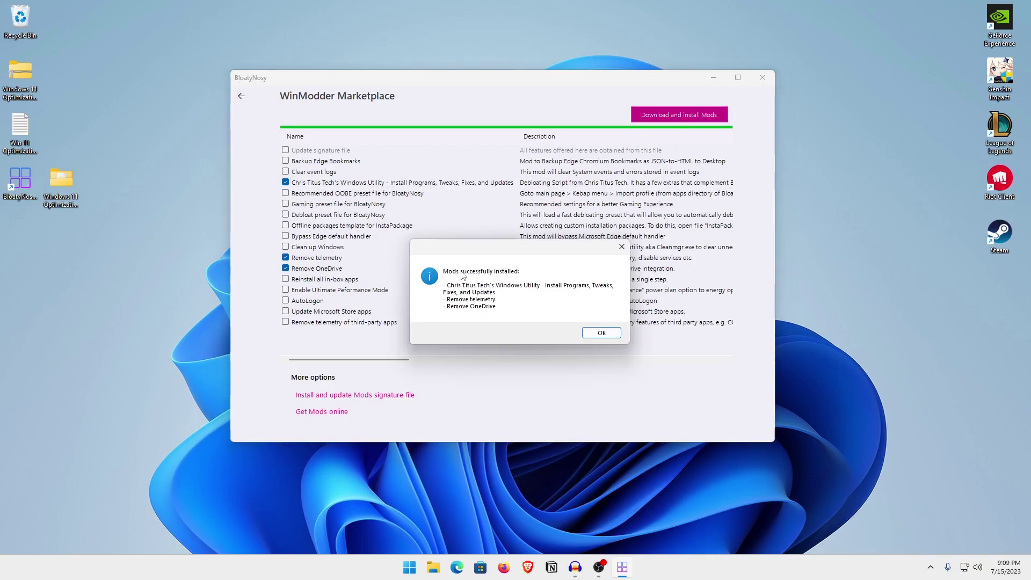
{"action": "left_click", "coordinate": [600, 333]}
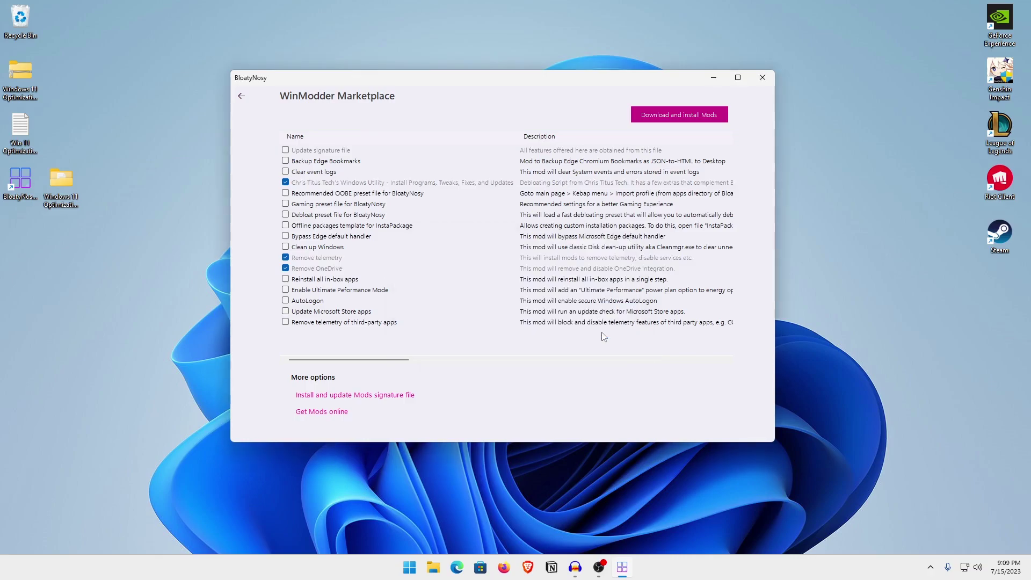
Return to the installed mods, apply the Remove OneDrive mod and deselect it.
{"action": "left_click", "coordinate": [243, 96]}
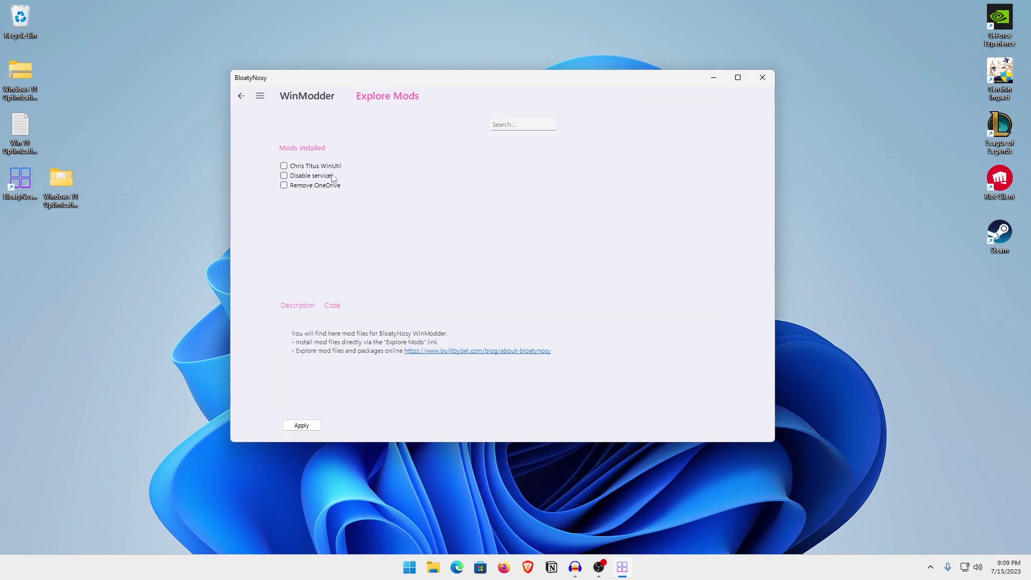
{"action": "left_click", "coordinate": [289, 187]}
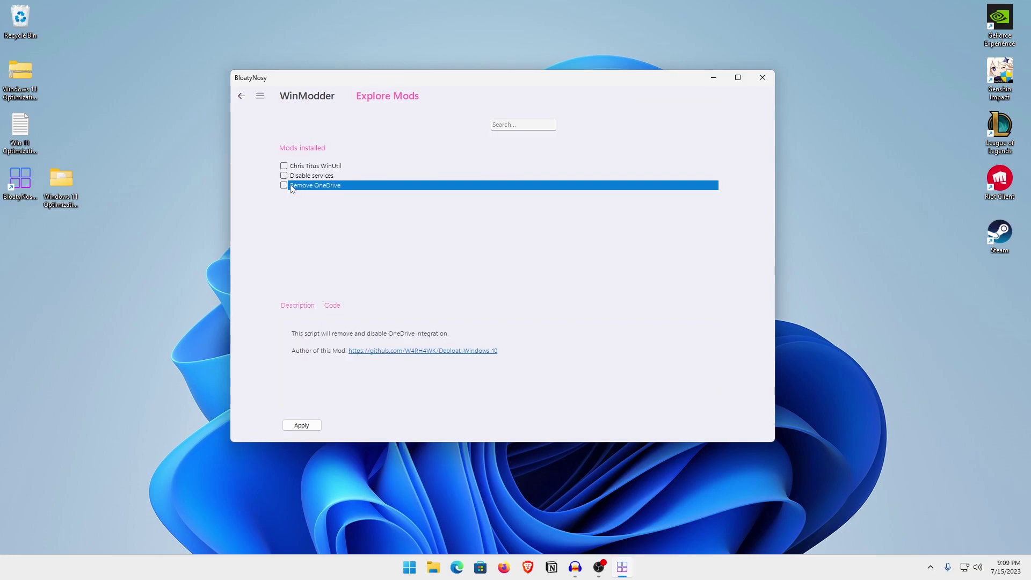
{"action": "left_click", "coordinate": [283, 185]}
{"action": "left_click", "coordinate": [301, 425]}
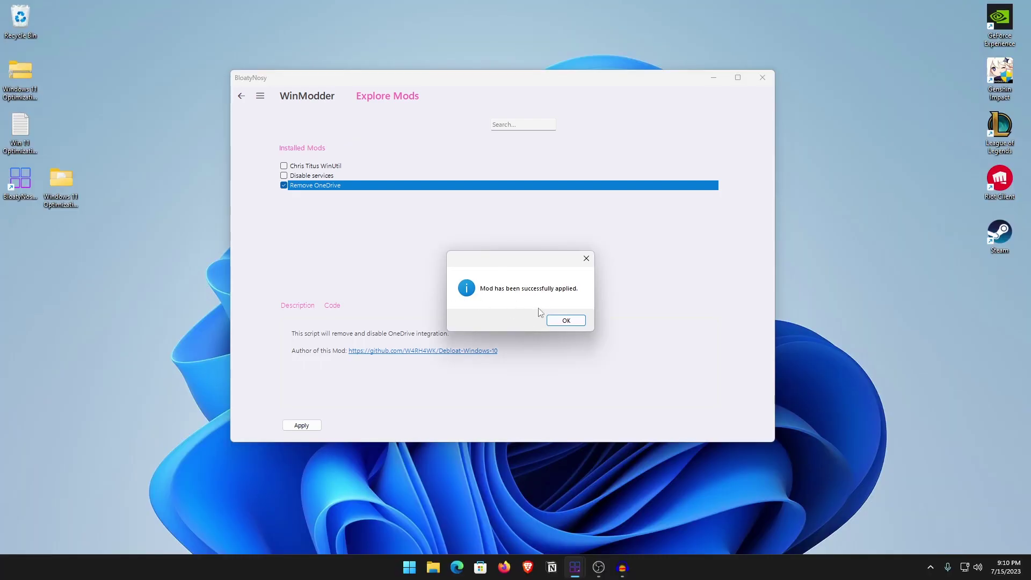
{"action": "left_click", "coordinate": [567, 321]}
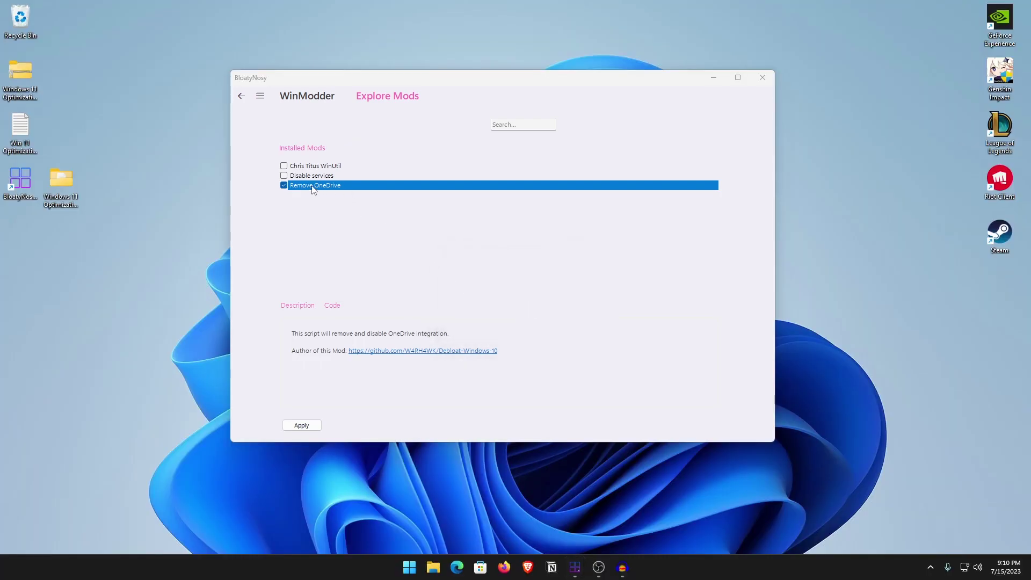
{"action": "left_click", "coordinate": [284, 185]}
Review the Disable services mod's description, follow its explanation link and dismiss the browser choice.
{"action": "left_click", "coordinate": [312, 177]}
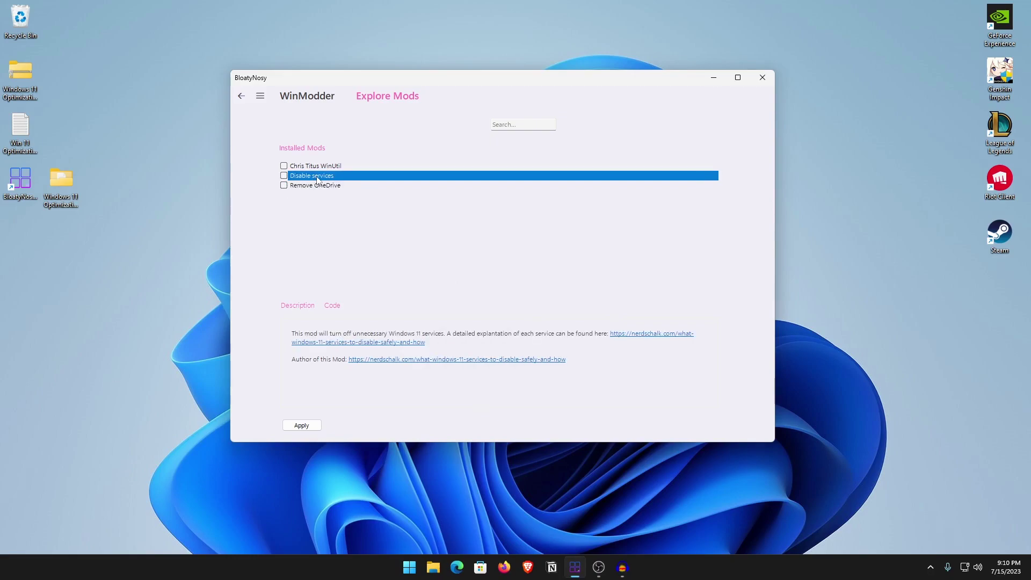
{"action": "left_click", "coordinate": [615, 333]}
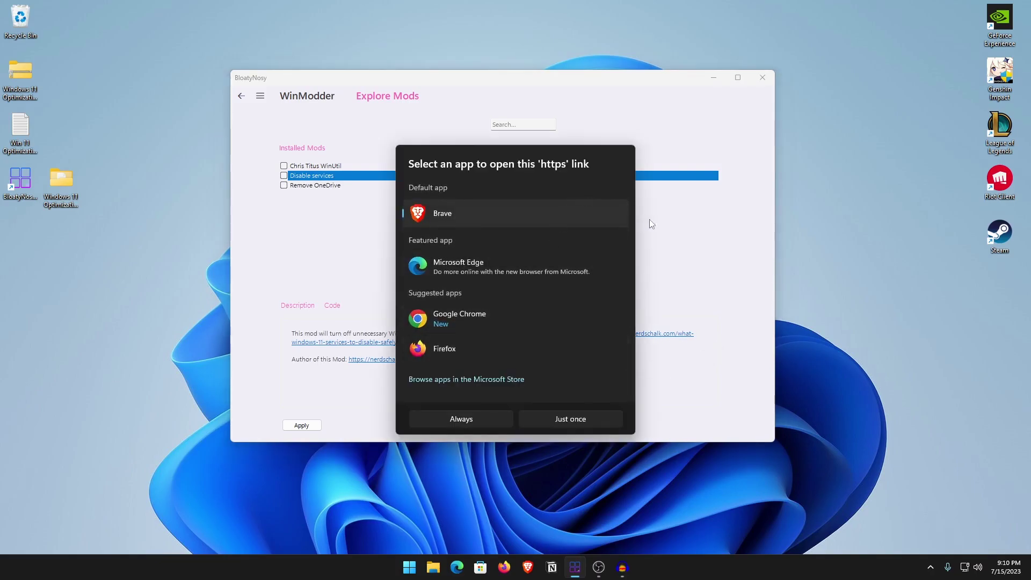
{"action": "left_click", "coordinate": [649, 221]}
{"action": "left_click", "coordinate": [310, 177]}
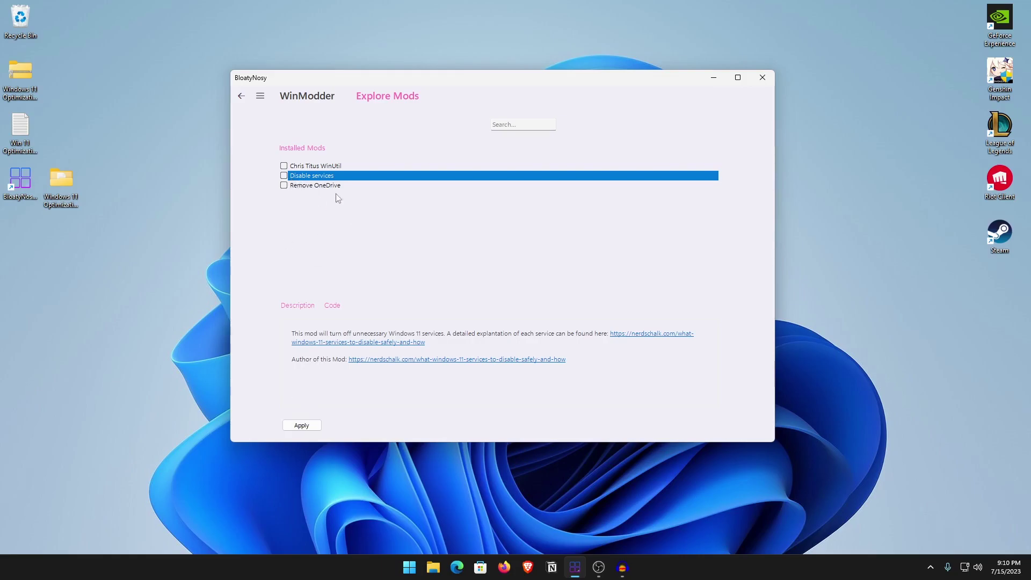
Apply the Chris Titus WinUtil mod, then open Windows PowerShell as administrator.
{"action": "left_click", "coordinate": [334, 168]}
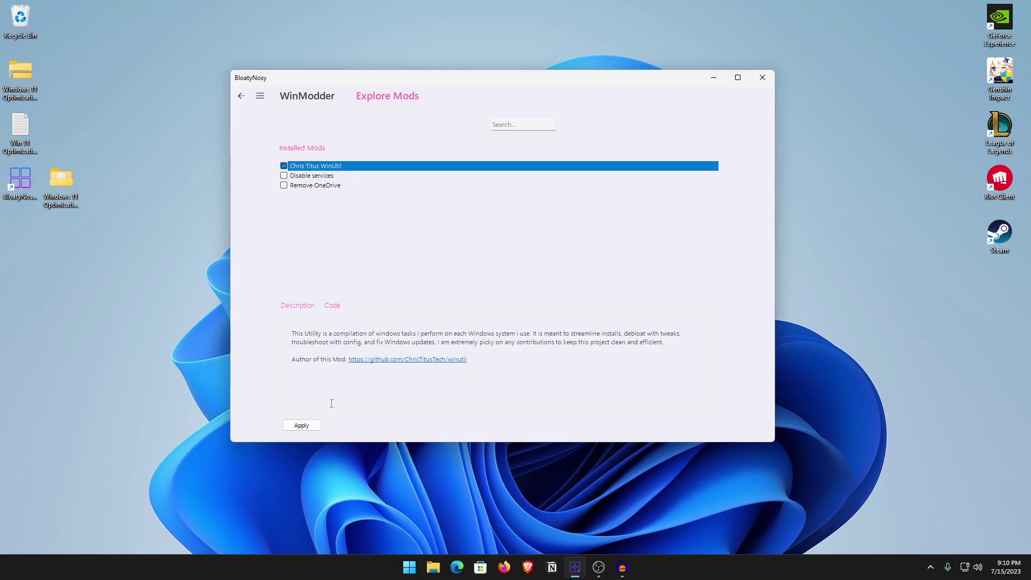
{"action": "left_click", "coordinate": [301, 425]}
{"action": "left_click", "coordinate": [410, 566]}
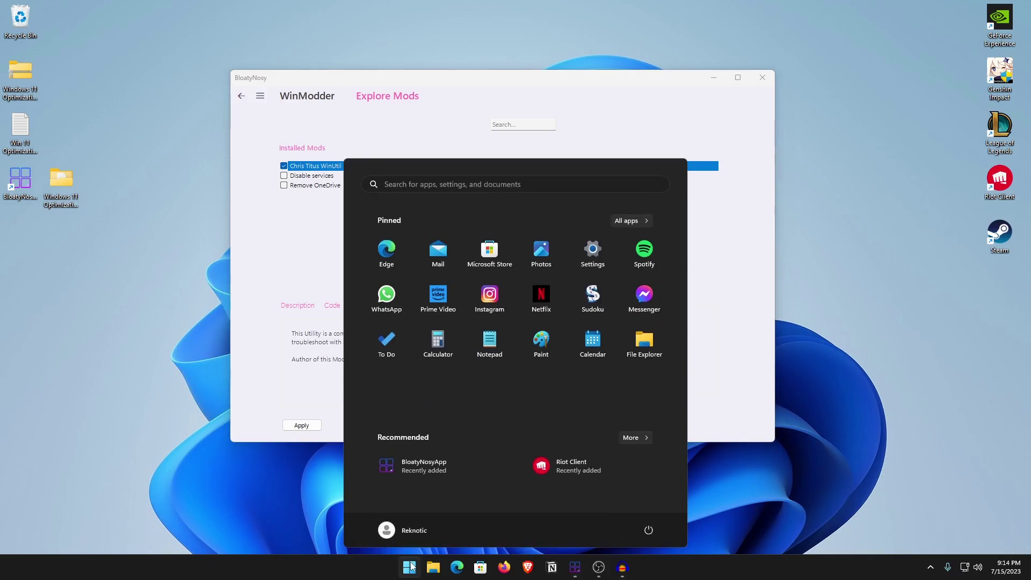
{"action": "type", "text": "powwe"}
{"action": "key", "text": "BackSpace"}
{"action": "key", "text": "BackSpace"}
{"action": "type", "text": "ershell"}
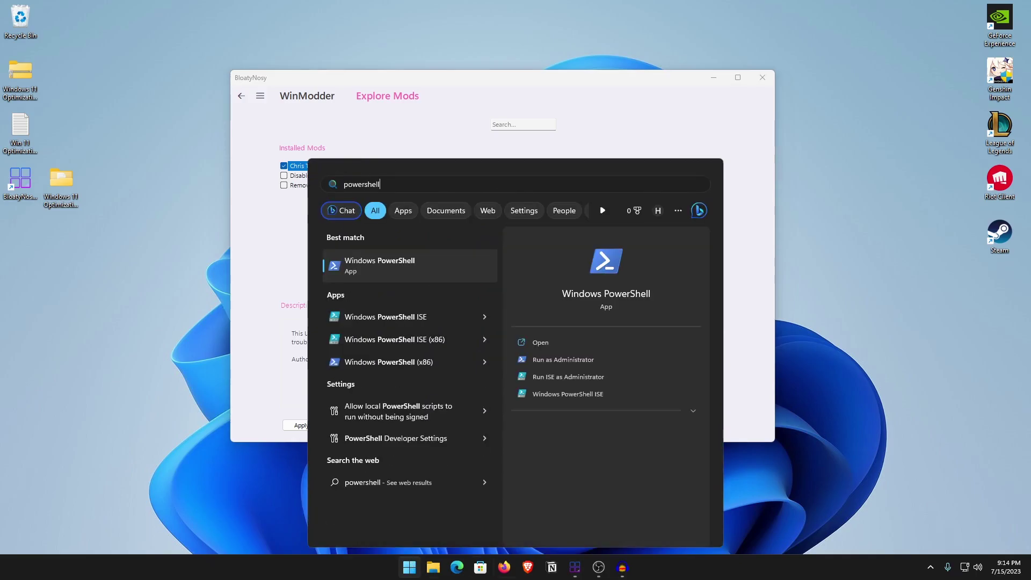
{"action": "left_click", "coordinate": [563, 359]}
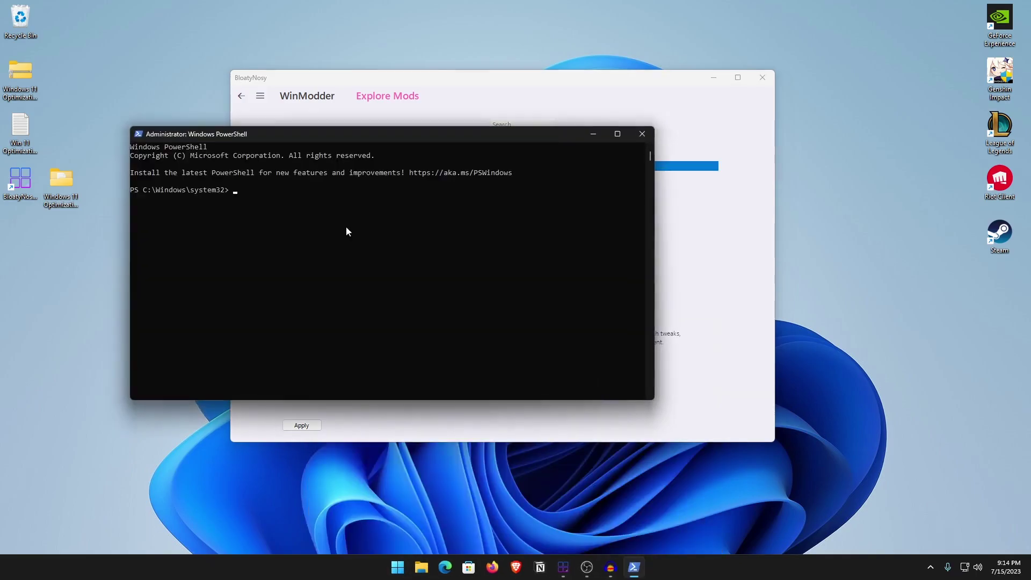
Launch Chris Titus Tech's utility in PowerShell with "irm christitus.com/win | iex" and agree to the Chocolatey installation.
{"action": "type", "text": "irm christitus.com/win | iex"}
{"action": "key", "text": "Return"}
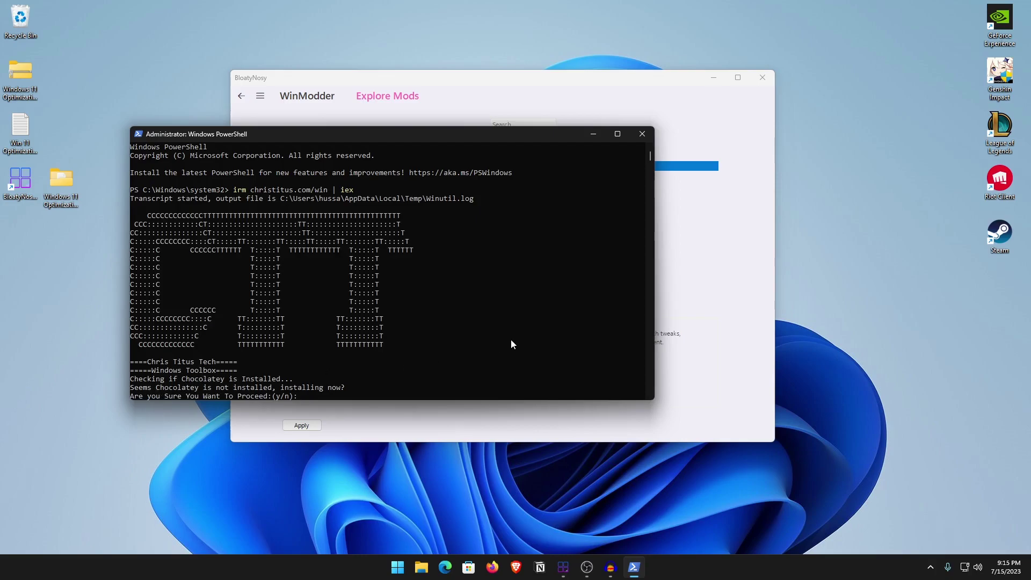
{"action": "type", "text": "y"}
{"action": "key", "text": "Return"}
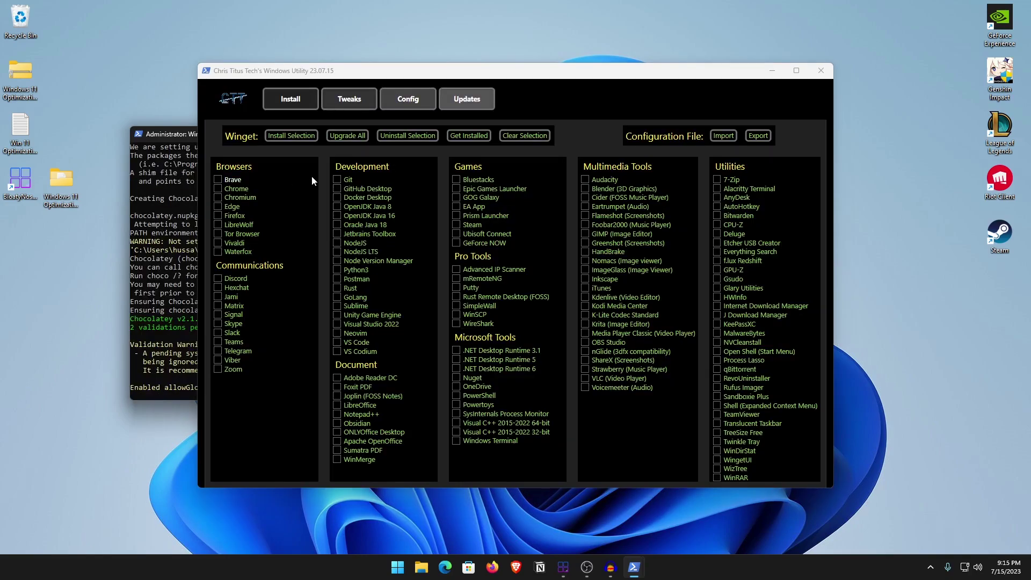
Reposition the Chris Titus Tech utility window on the desktop and minimize the BloatyNosy window.
{"action": "left_click_drag", "start_coordinate": [313, 71], "coordinate": [283, 67]}
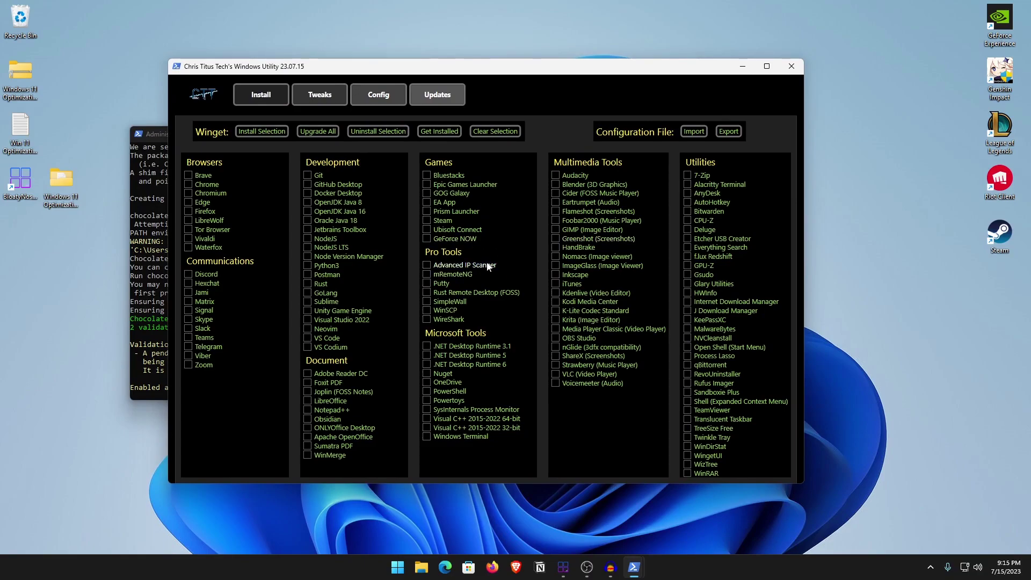
{"action": "left_click", "coordinate": [562, 573]}
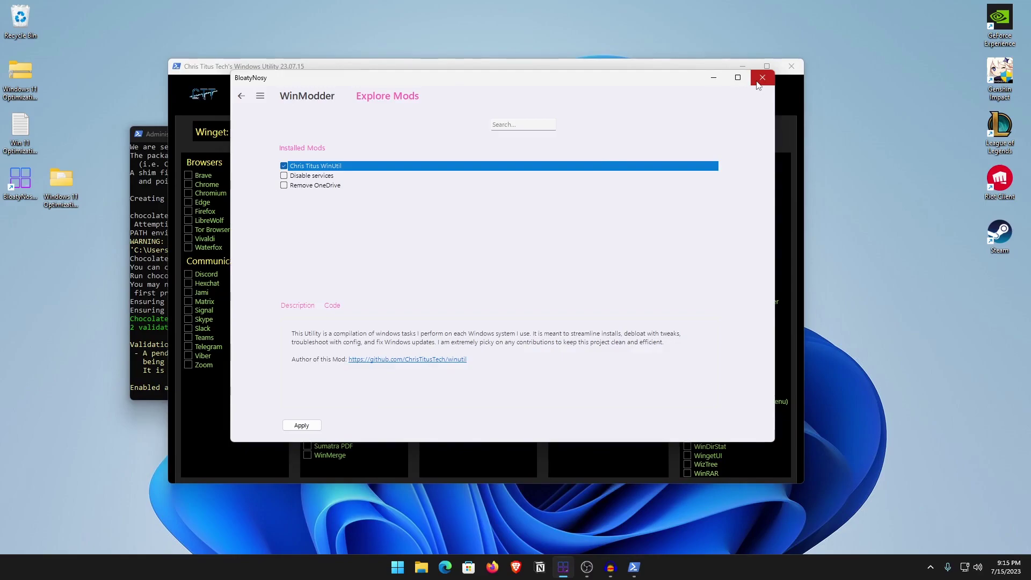
{"action": "left_click", "coordinate": [713, 79]}
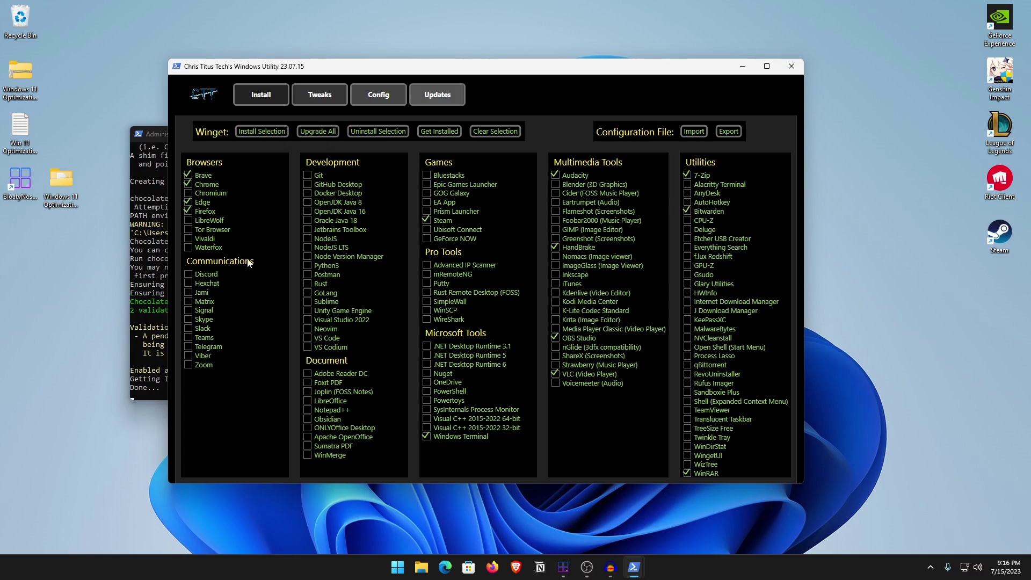
Among the utility's tweaks, select every essential tweak except Create Restore Point, Run OO Shutup and Run Disk Cleanup.
{"action": "left_click", "coordinate": [311, 102]}
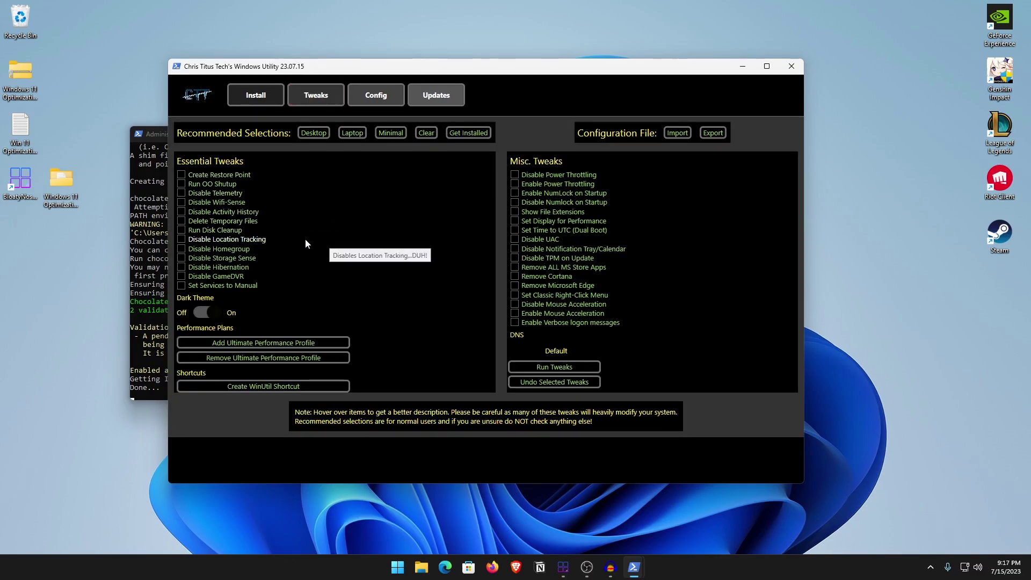
{"action": "left_click", "coordinate": [214, 194]}
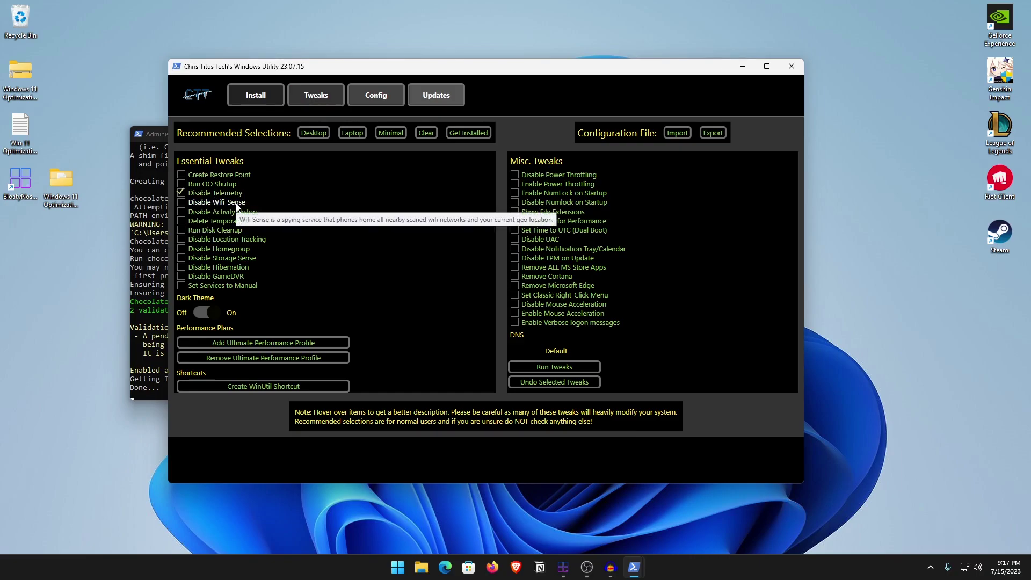
{"action": "left_click", "coordinate": [237, 207]}
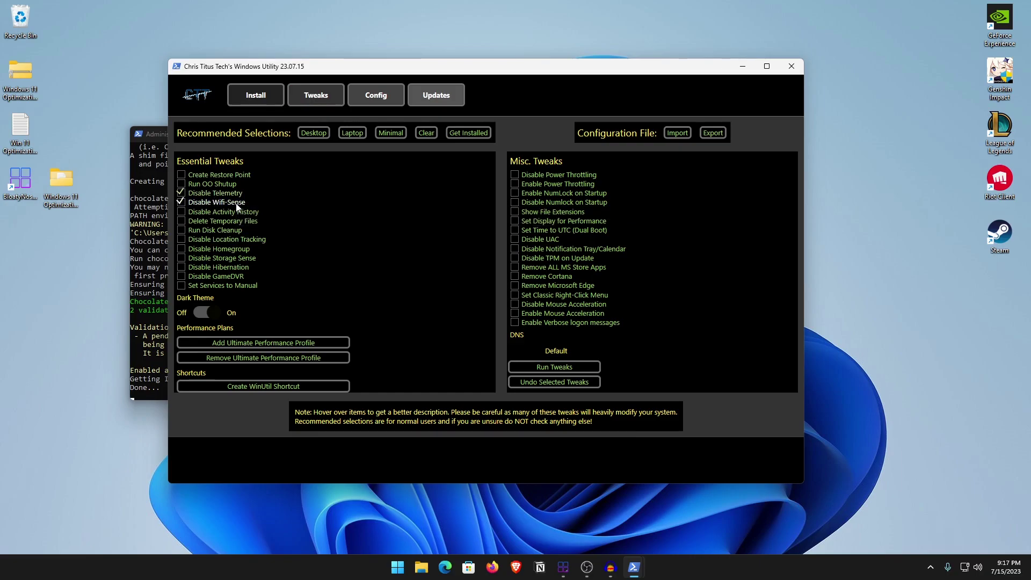
{"action": "left_click", "coordinate": [244, 214]}
{"action": "left_click", "coordinate": [227, 225]}
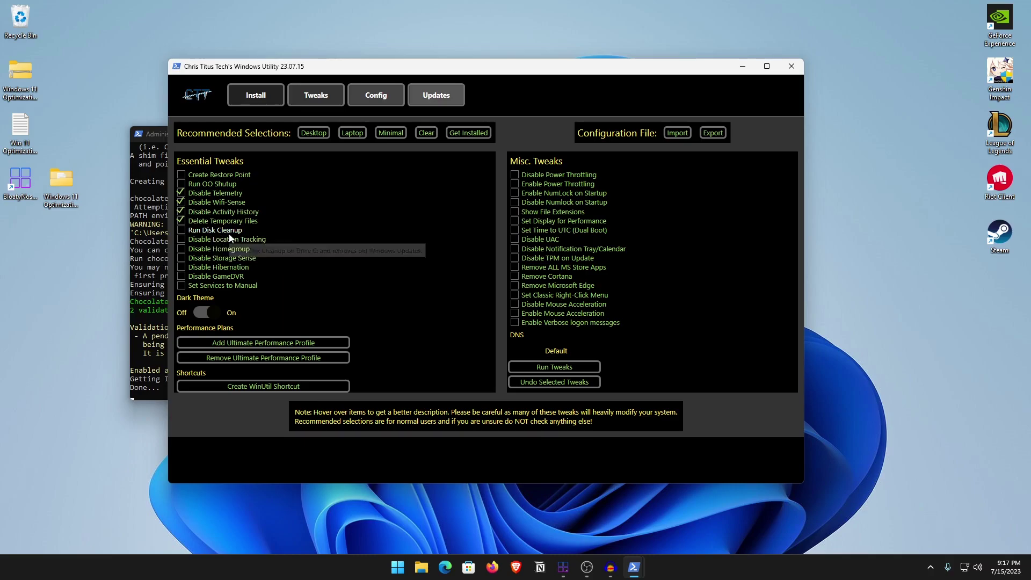
{"action": "left_click", "coordinate": [246, 239]}
{"action": "left_click", "coordinate": [243, 250]}
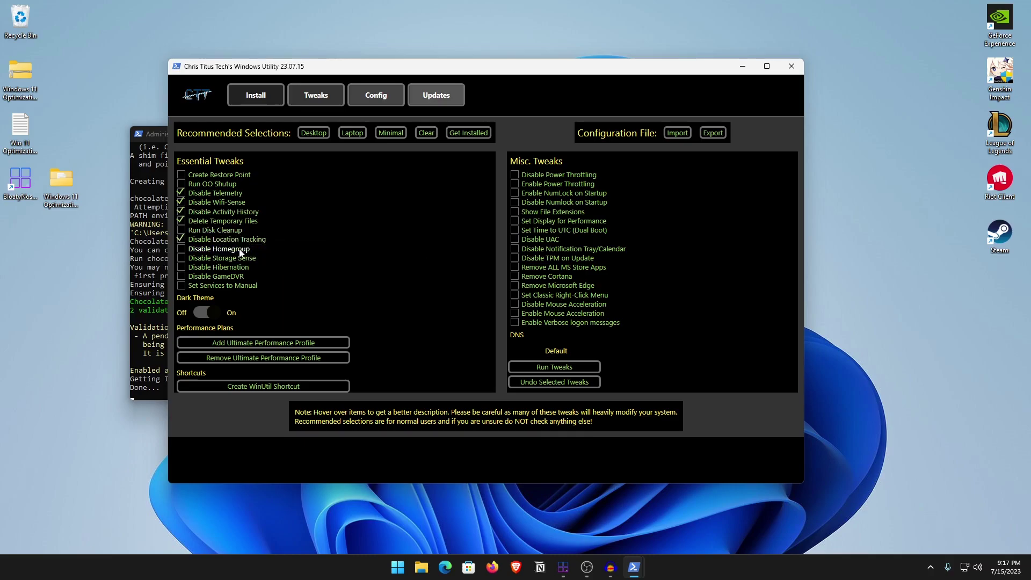
{"action": "left_click", "coordinate": [250, 259]}
{"action": "left_click", "coordinate": [230, 268]}
{"action": "left_click", "coordinate": [231, 277]}
{"action": "left_click", "coordinate": [207, 287]}
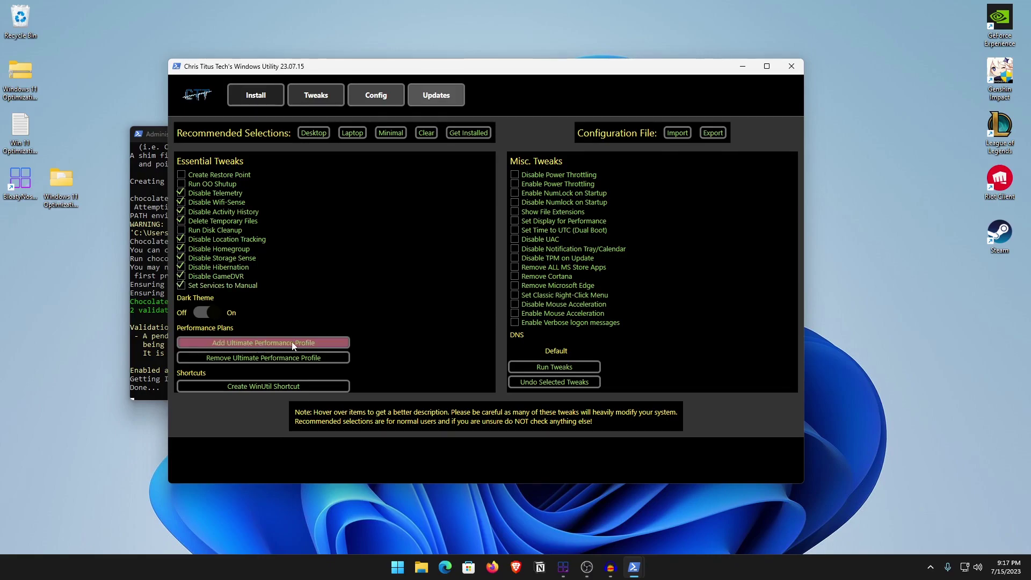
Add the Ultimate Performance profile, make Ultimate Performance the active plan in Windows Power Options and close that window.
{"action": "left_click", "coordinate": [319, 343]}
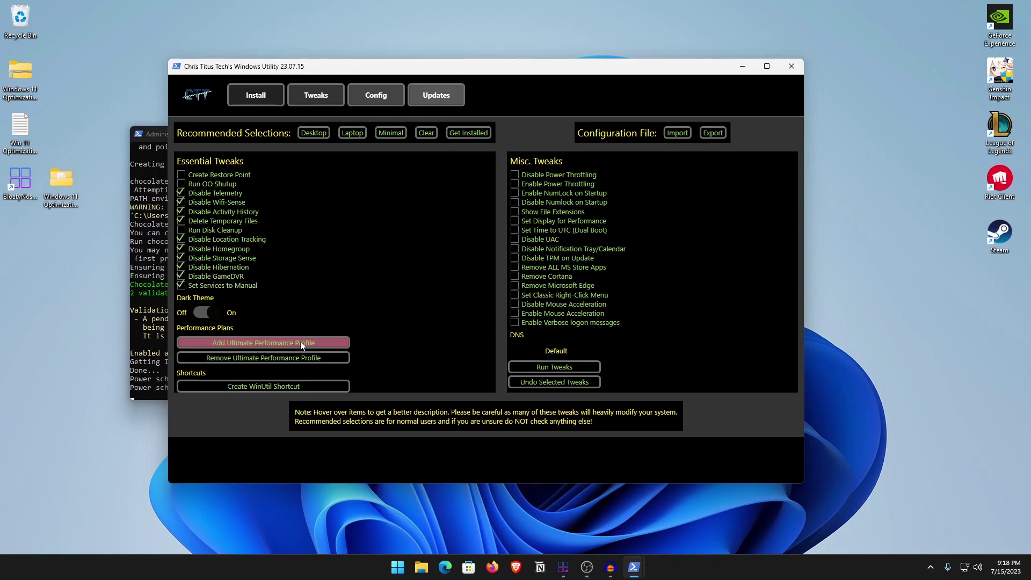
{"action": "left_click", "coordinate": [400, 568]}
{"action": "type", "text": "power op"}
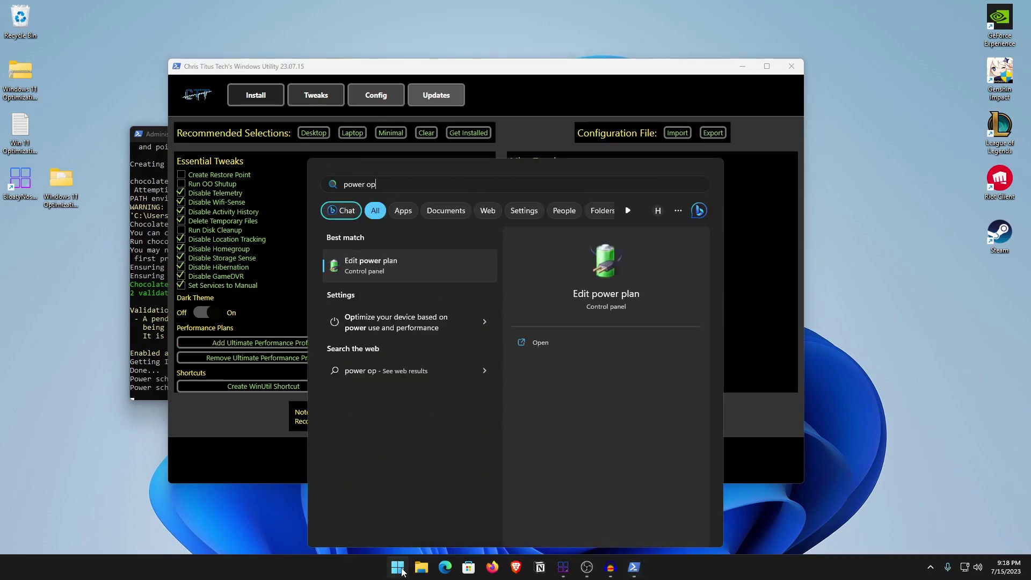
{"action": "key", "text": "Return"}
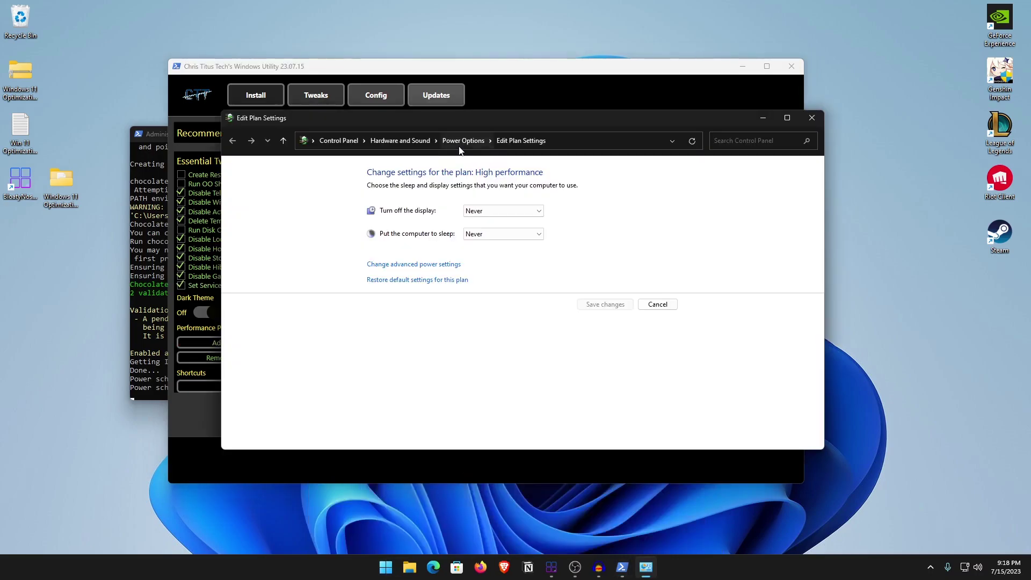
{"action": "left_click", "coordinate": [461, 143]}
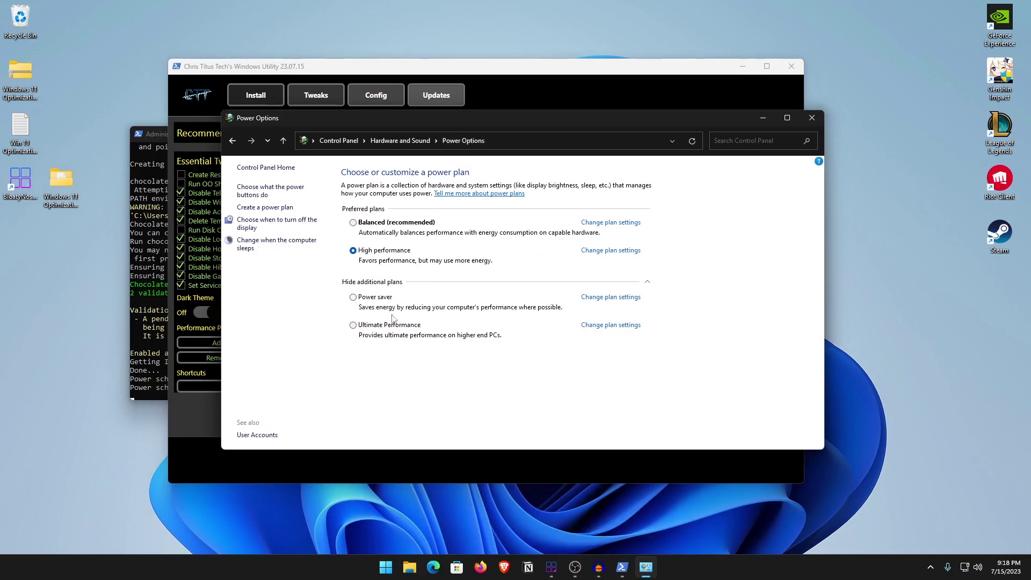
{"action": "left_click", "coordinate": [369, 326]}
{"action": "left_click", "coordinate": [811, 118]}
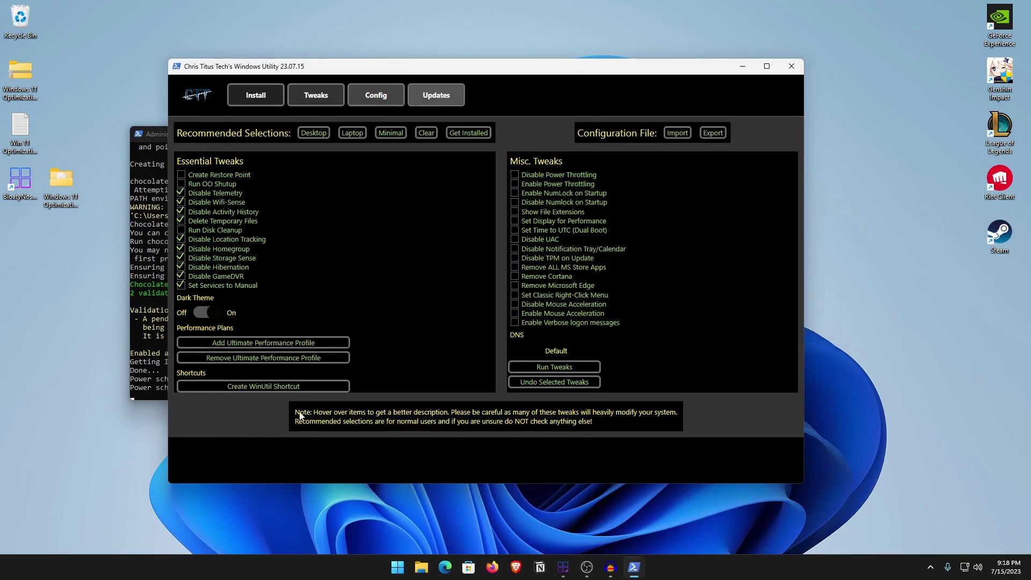
Create a WinUtil shortcut, save it to the desktop as WinUtil.lnk, and return to the utility window.
{"action": "left_click", "coordinate": [262, 389]}
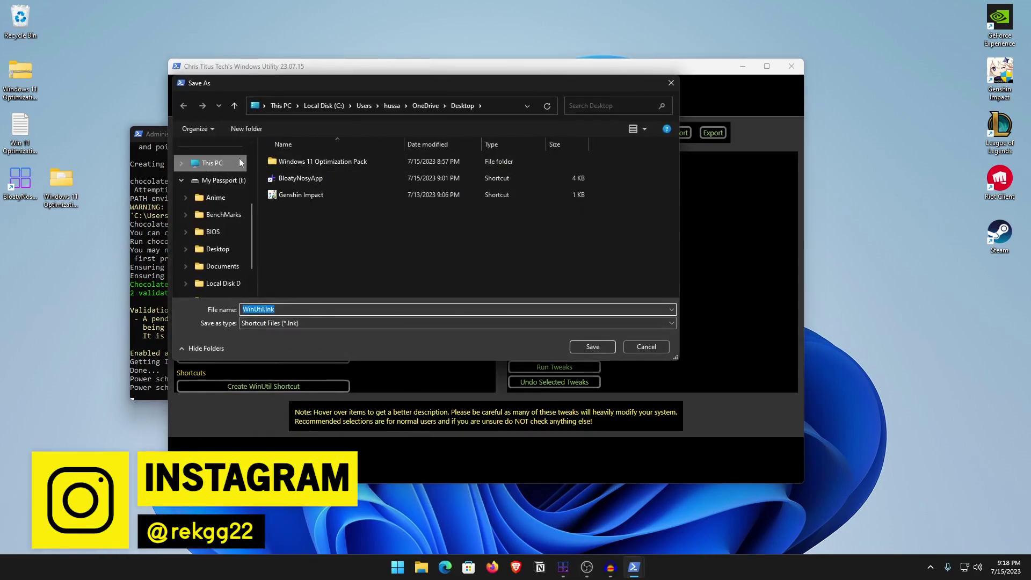
{"action": "left_click", "coordinate": [593, 347]}
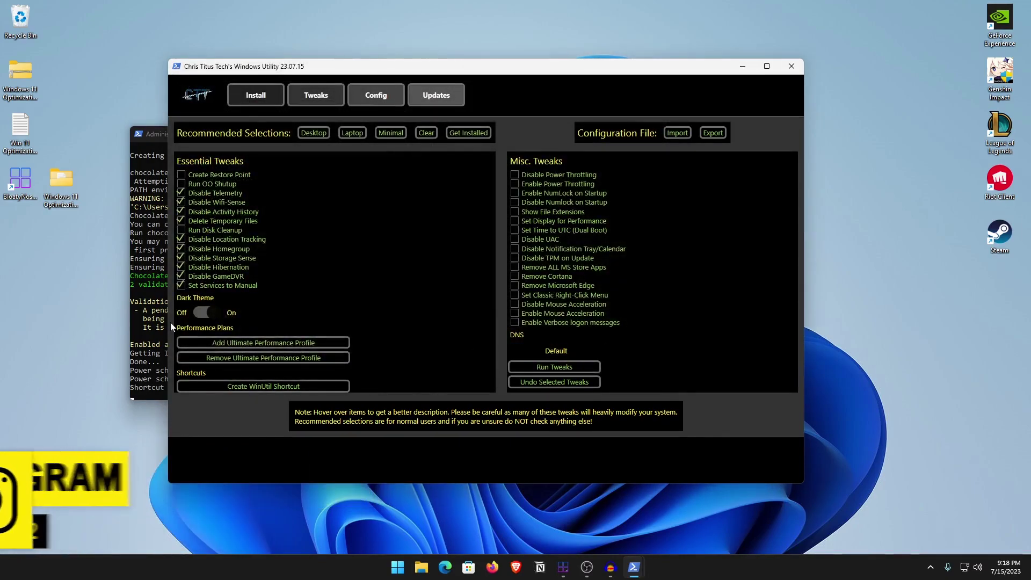
{"action": "left_click", "coordinate": [37, 263]}
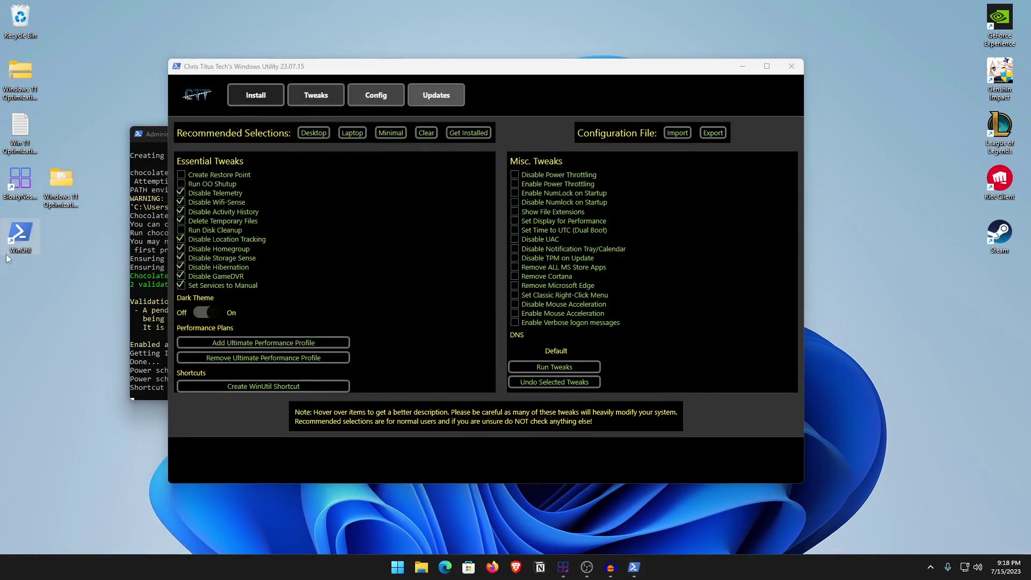
{"action": "left_click", "coordinate": [568, 166]}
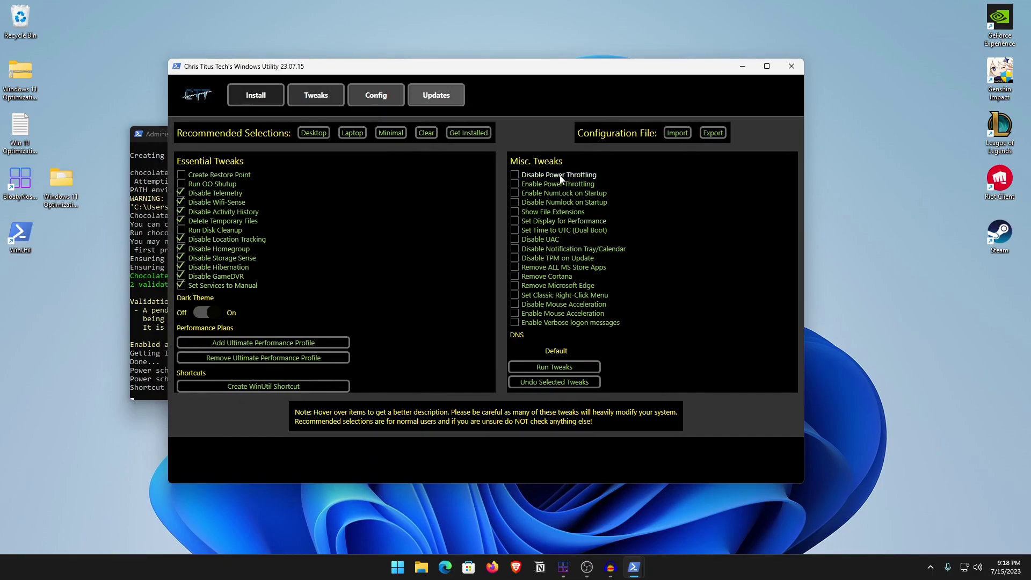
Select the miscellaneous tweaks Disable Power Throttling, Show File Extensions, Set Display for Performance, Disable UAC, Disable Notification Tray/Calendar and Disable TPM on Update.
{"action": "left_click", "coordinate": [561, 177]}
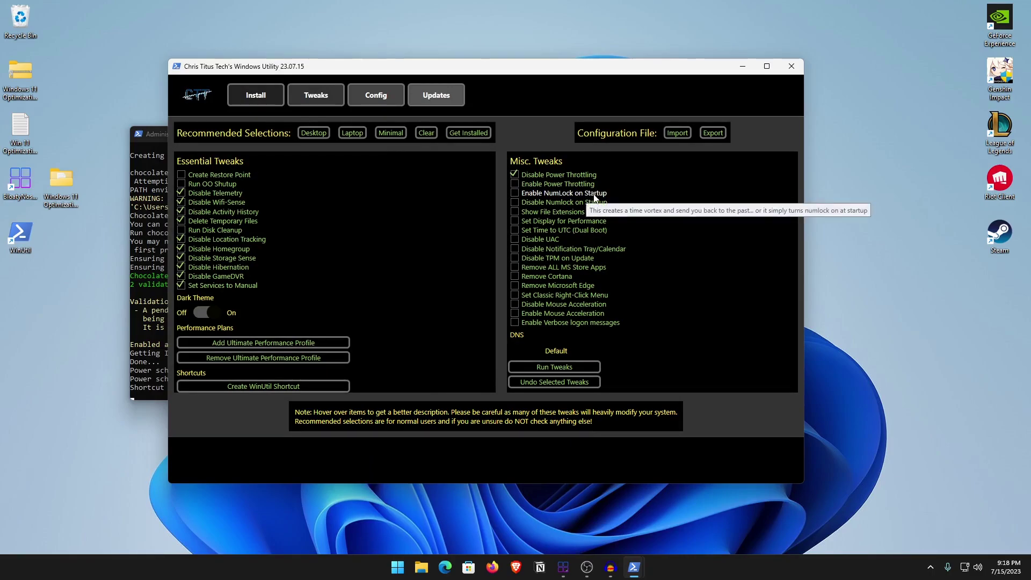
{"action": "mouse_move", "coordinate": [605, 208]}
{"action": "left_click", "coordinate": [577, 213]}
{"action": "mouse_move", "coordinate": [579, 226]}
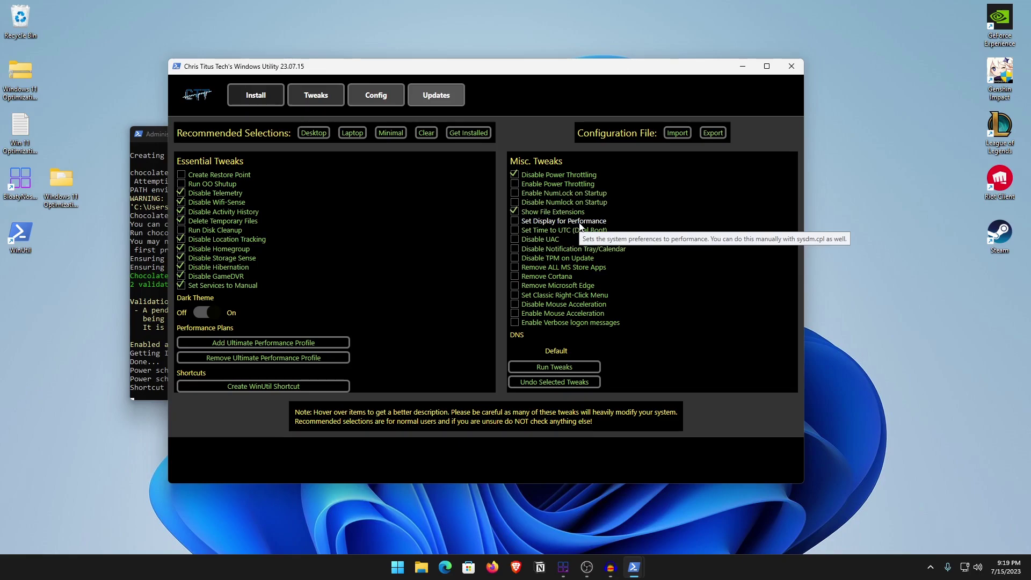
{"action": "left_click", "coordinate": [579, 224]}
{"action": "left_click", "coordinate": [550, 241]}
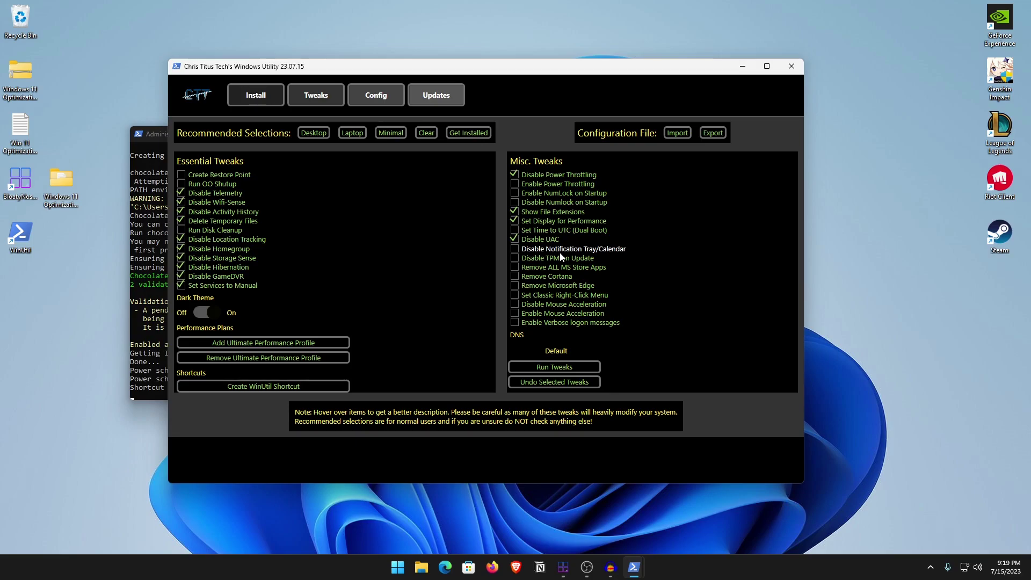
{"action": "left_click", "coordinate": [579, 253]}
{"action": "left_click", "coordinate": [562, 261]}
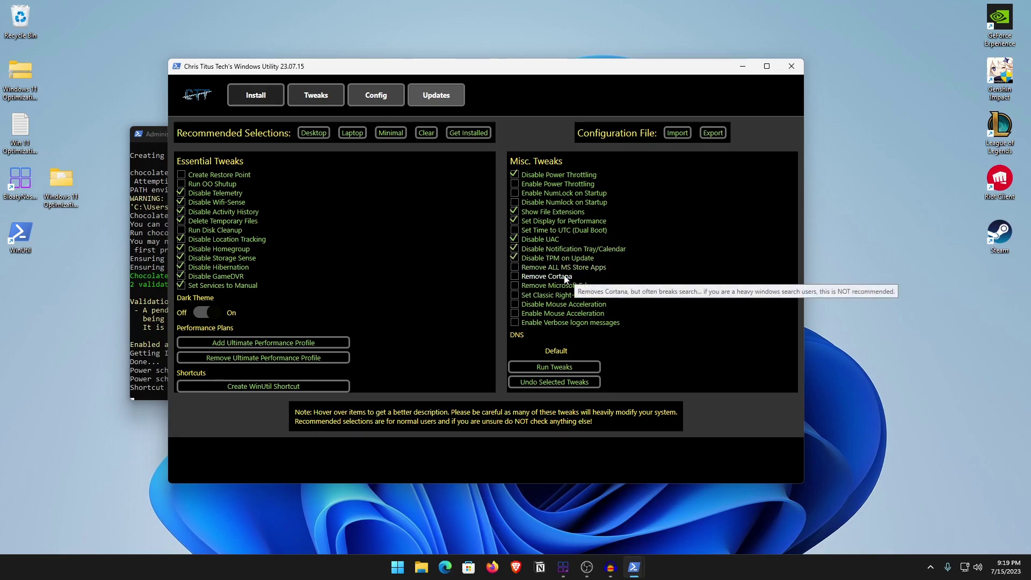
Also select the Remove Cortana, Remove Microsoft Edge, Set Classic Right-Click Menu and Disable Mouse Acceleration tweaks.
{"action": "left_click", "coordinate": [573, 277]}
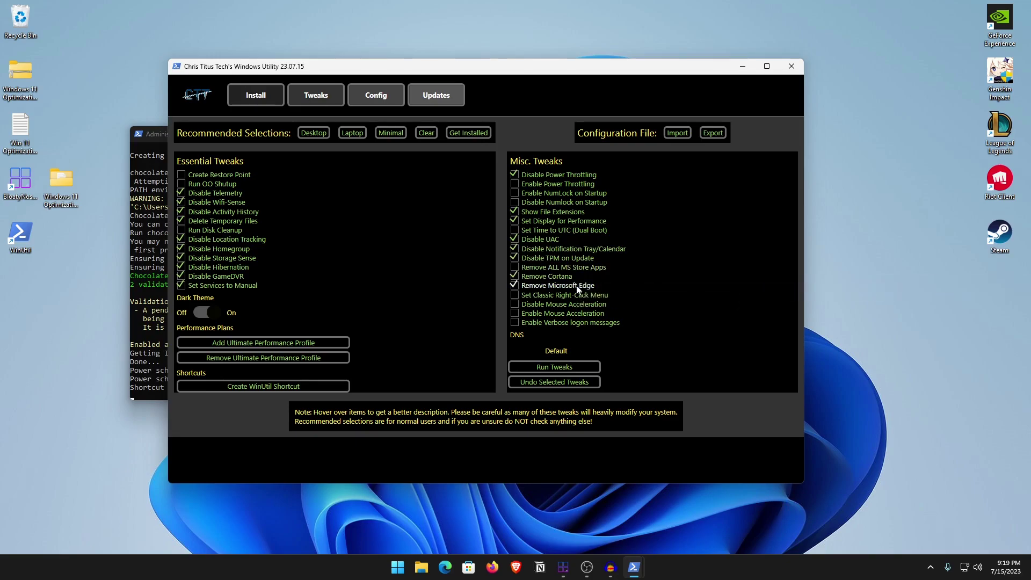
{"action": "left_click", "coordinate": [558, 288]}
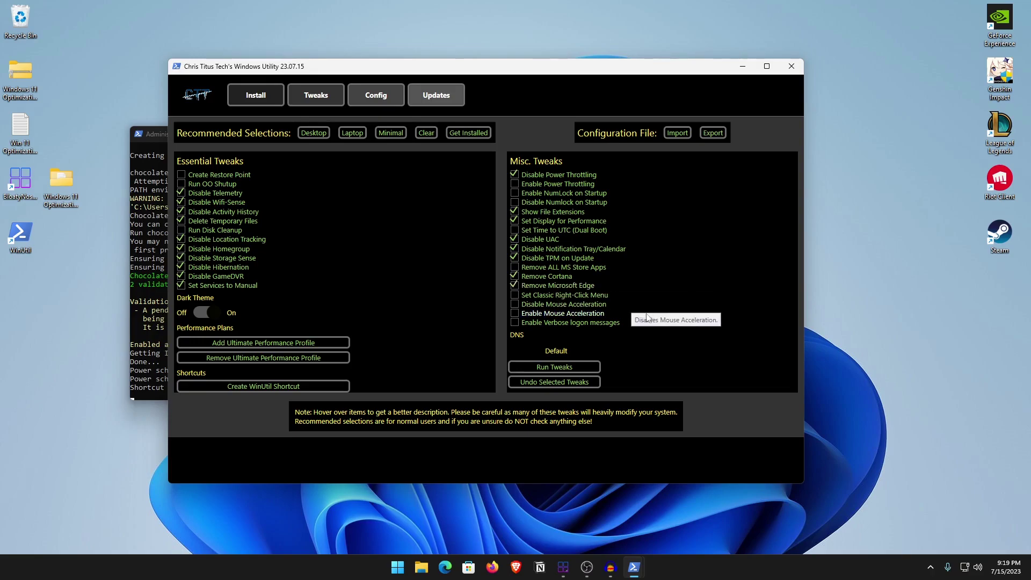
{"action": "left_click", "coordinate": [573, 297]}
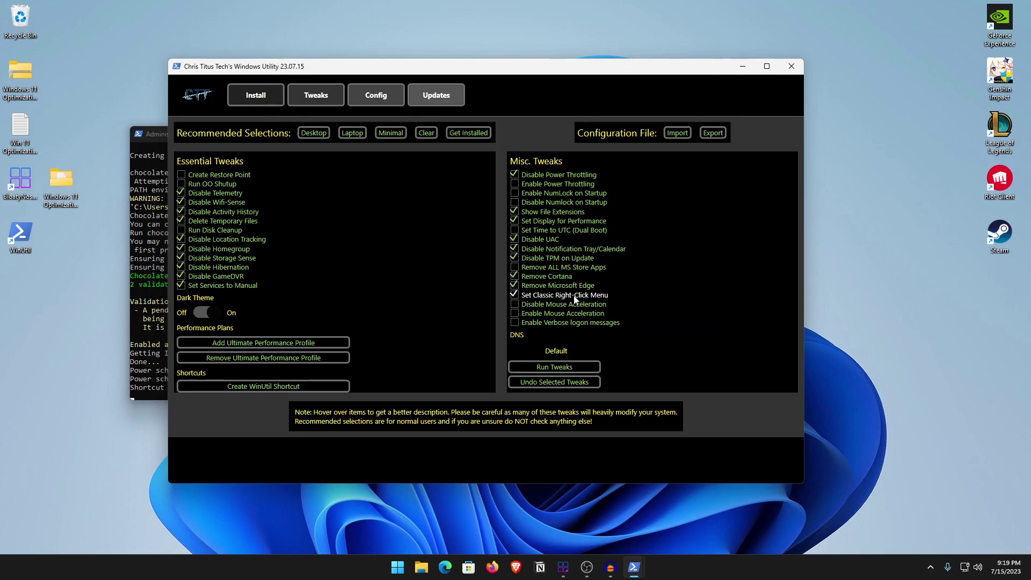
{"action": "left_click", "coordinate": [558, 306]}
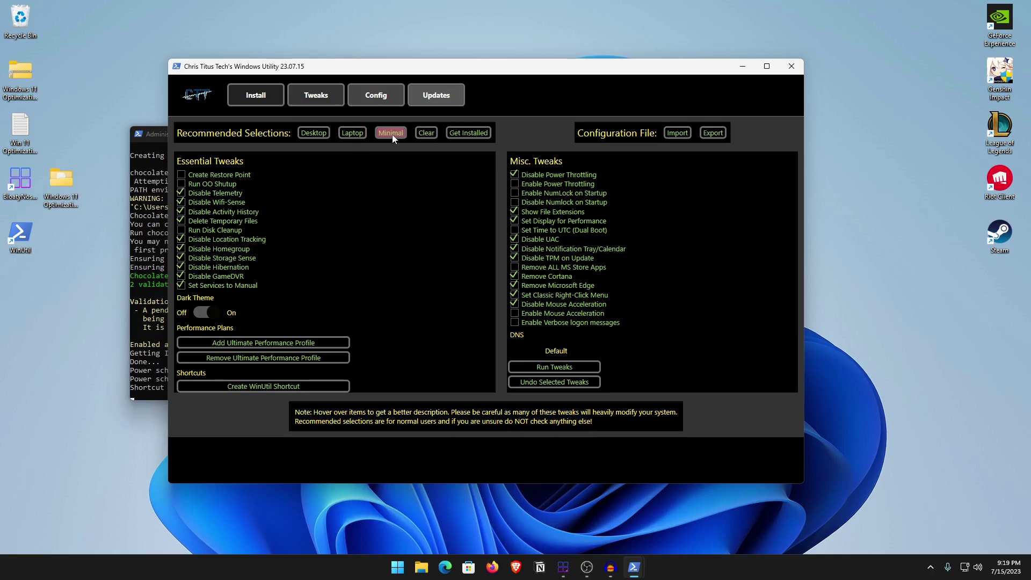
Toggle Disable Power Throttling off and on again, run all selected tweaks and bring the PowerShell window forward.
{"action": "mouse_move", "coordinate": [576, 179]}
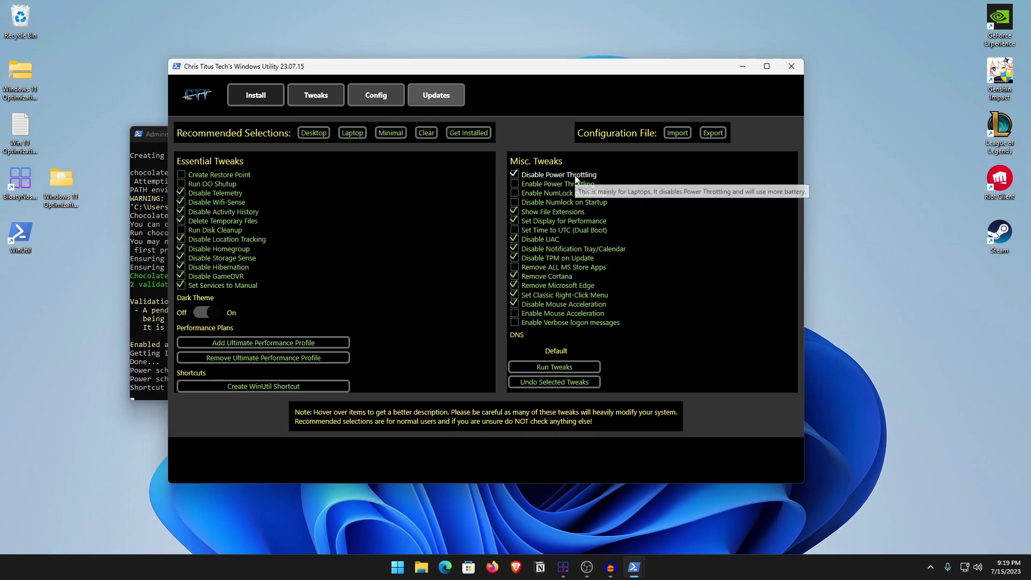
{"action": "left_click", "coordinate": [514, 175]}
{"action": "left_click", "coordinate": [514, 174]}
{"action": "left_click", "coordinate": [540, 372]}
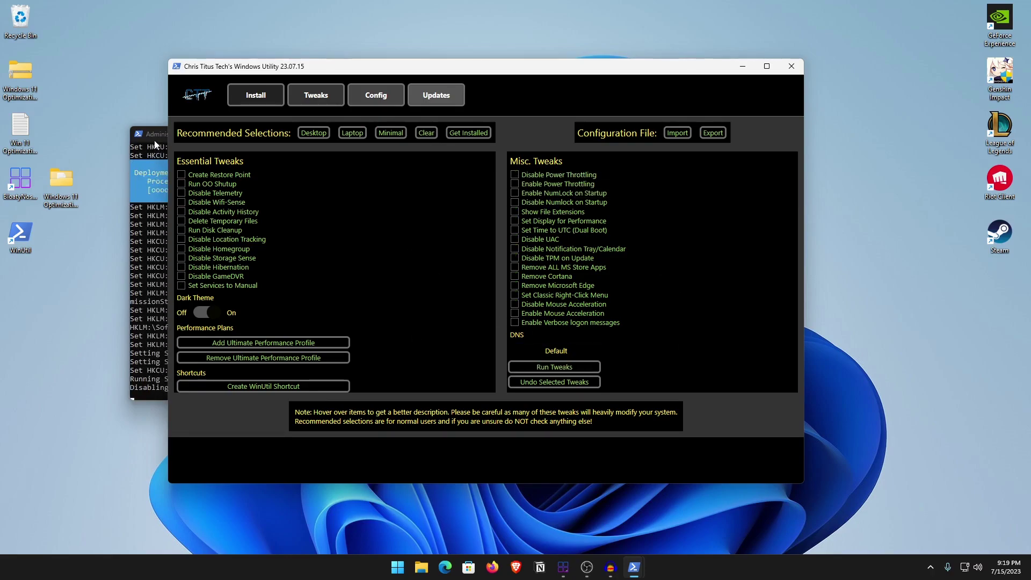
{"action": "left_click", "coordinate": [150, 285]}
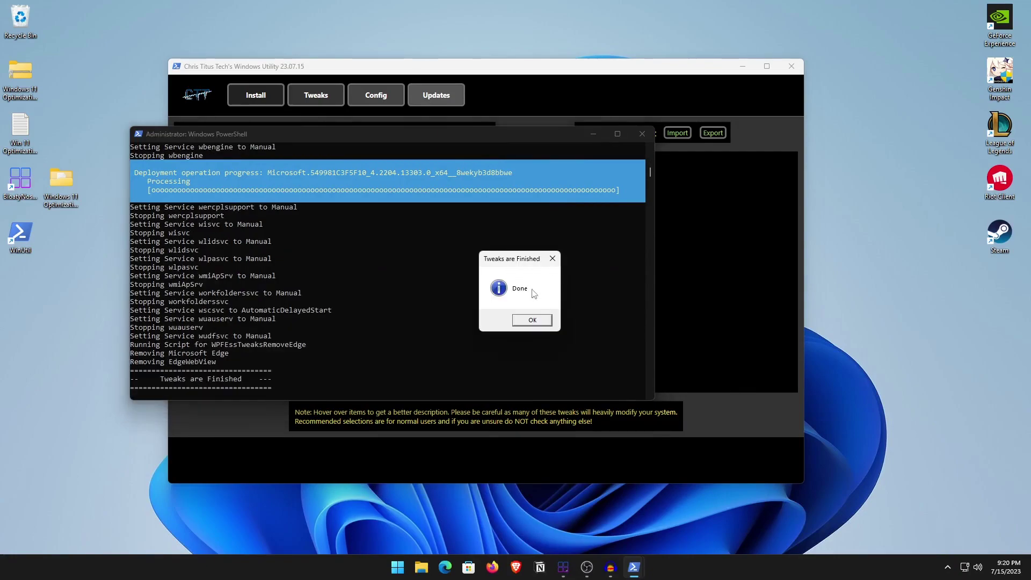
Dismiss the Tweaks are Finished message.
{"action": "left_click", "coordinate": [539, 322]}
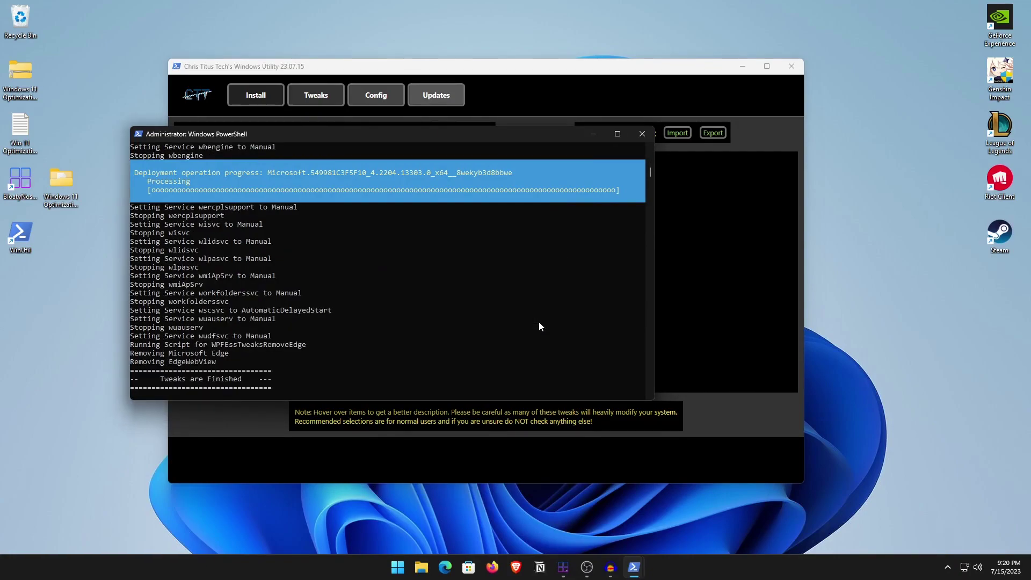
Try twice to open Task Manager, dismissing the message after each attempt.
{"action": "right_click", "coordinate": [734, 568]}
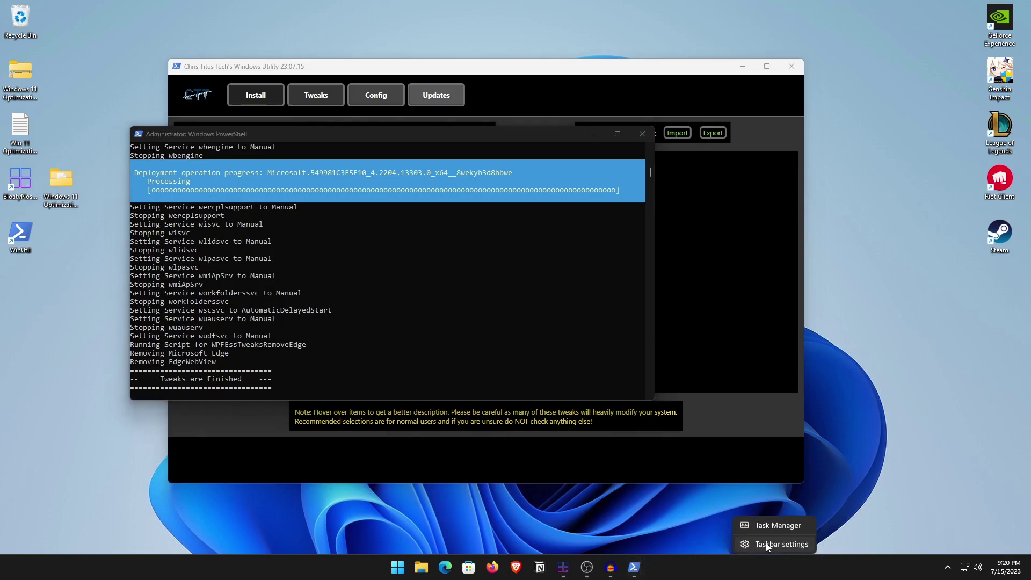
{"action": "left_click", "coordinate": [756, 523]}
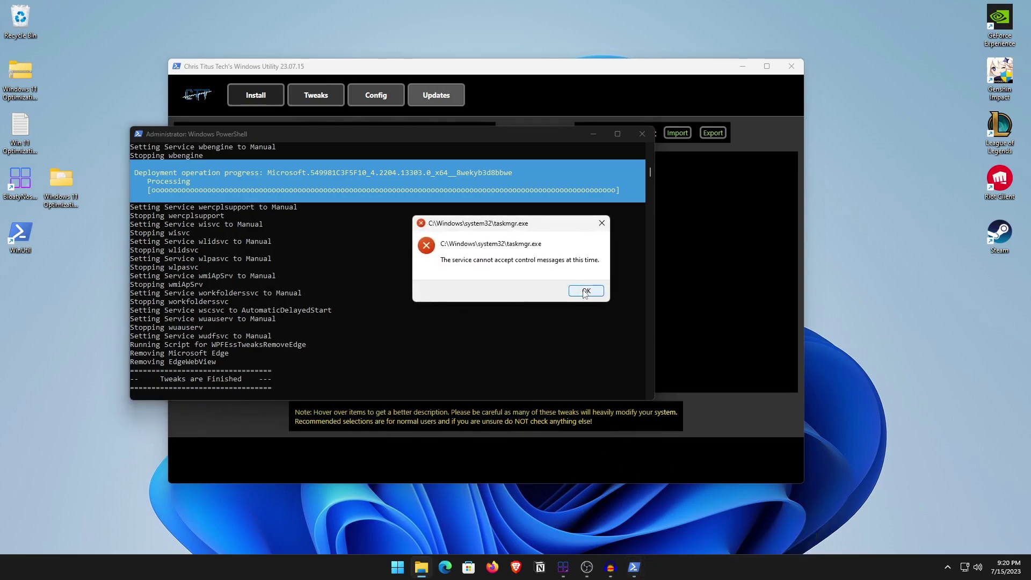
{"action": "left_click", "coordinate": [584, 291]}
{"action": "right_click", "coordinate": [763, 566]}
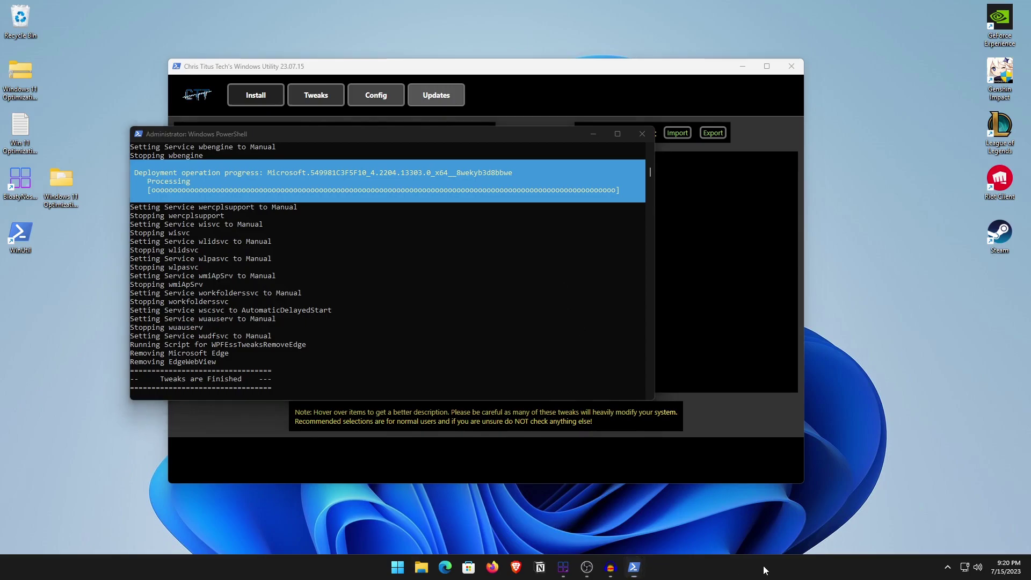
{"action": "left_click", "coordinate": [778, 523]}
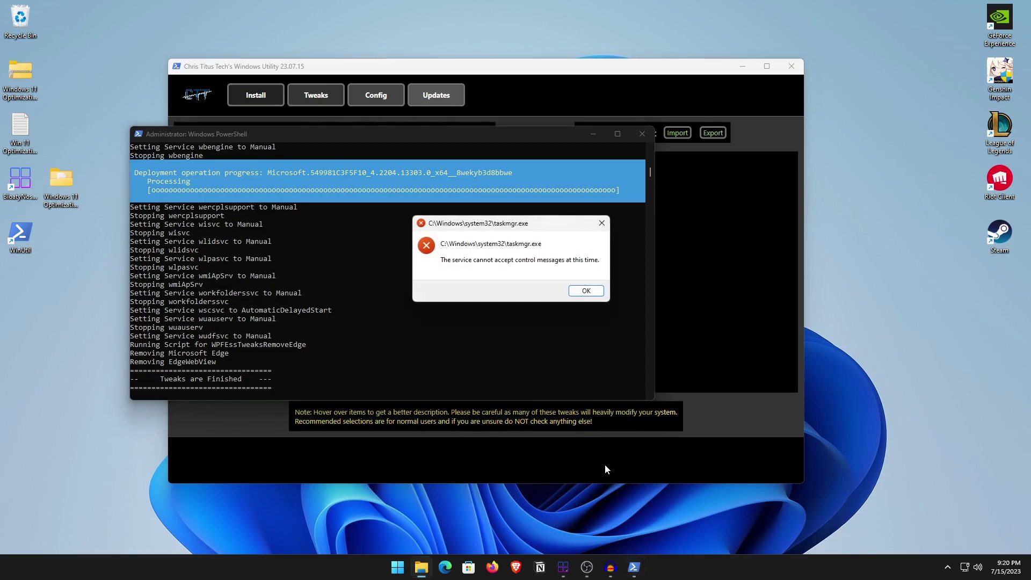
{"action": "left_click", "coordinate": [601, 293]}
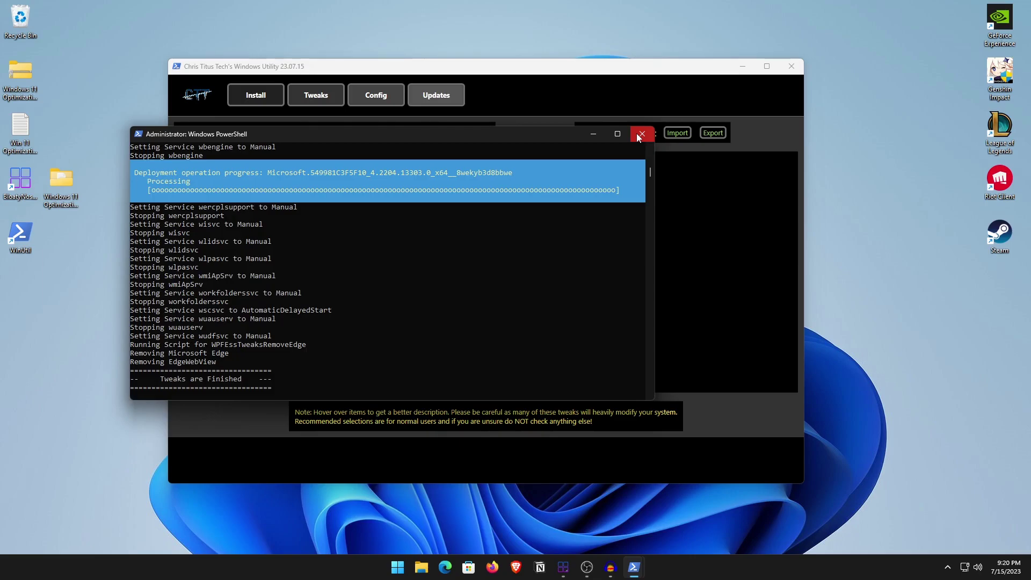
Bring the utility window forward, select the Disable Telemetry tweak and deselect it again.
{"action": "left_click", "coordinate": [665, 172]}
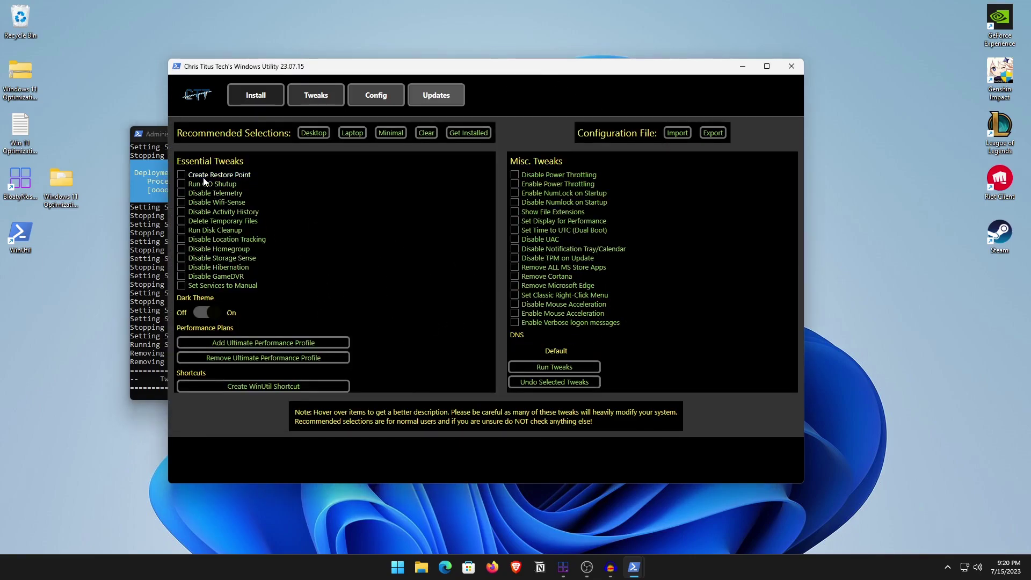
{"action": "left_click", "coordinate": [213, 193]}
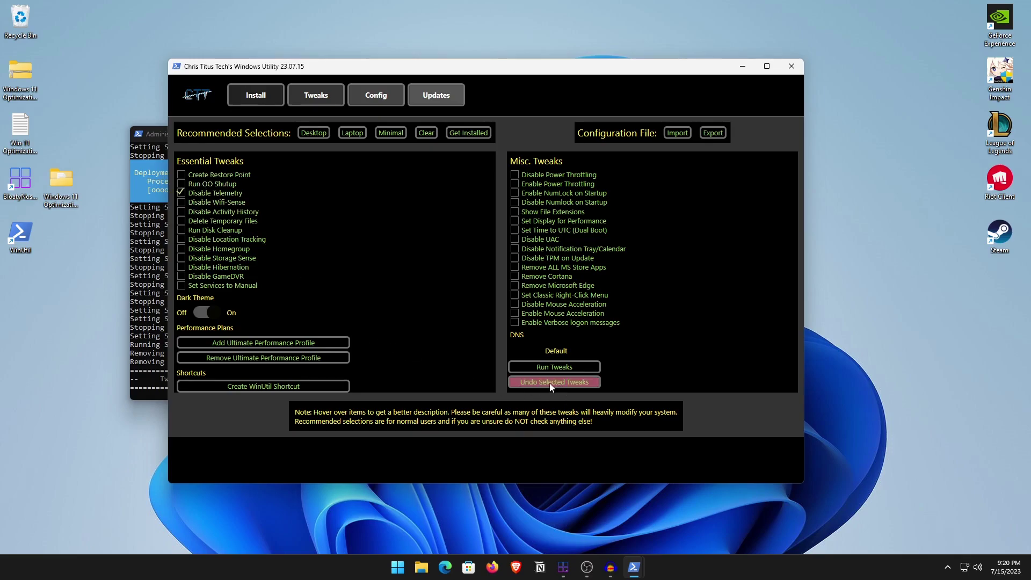
{"action": "left_click", "coordinate": [225, 195]}
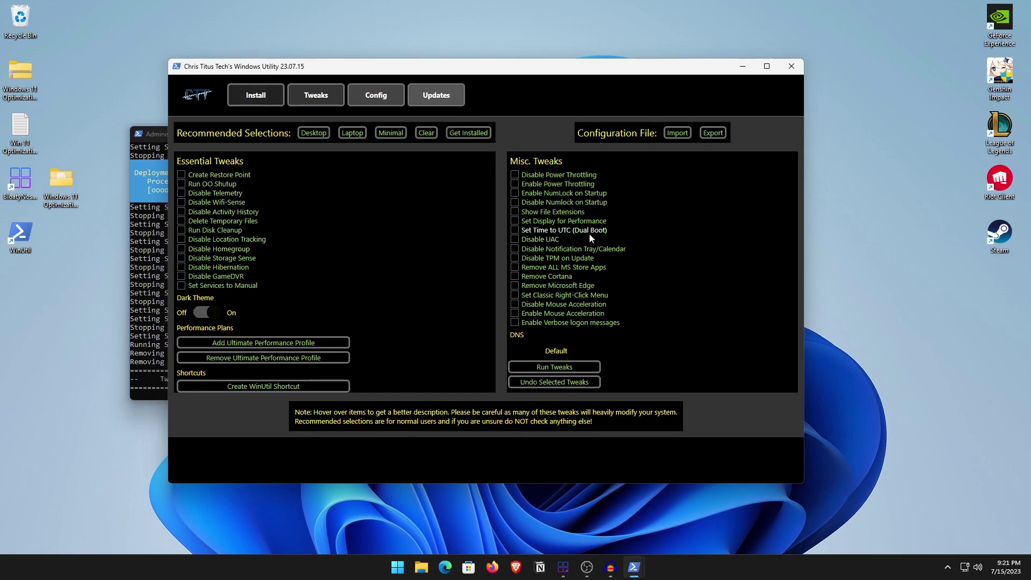
Close the utility and its PowerShell window, and place the WinUtil shortcut beside the Recycle Bin on the desktop.
{"action": "left_click", "coordinate": [794, 66]}
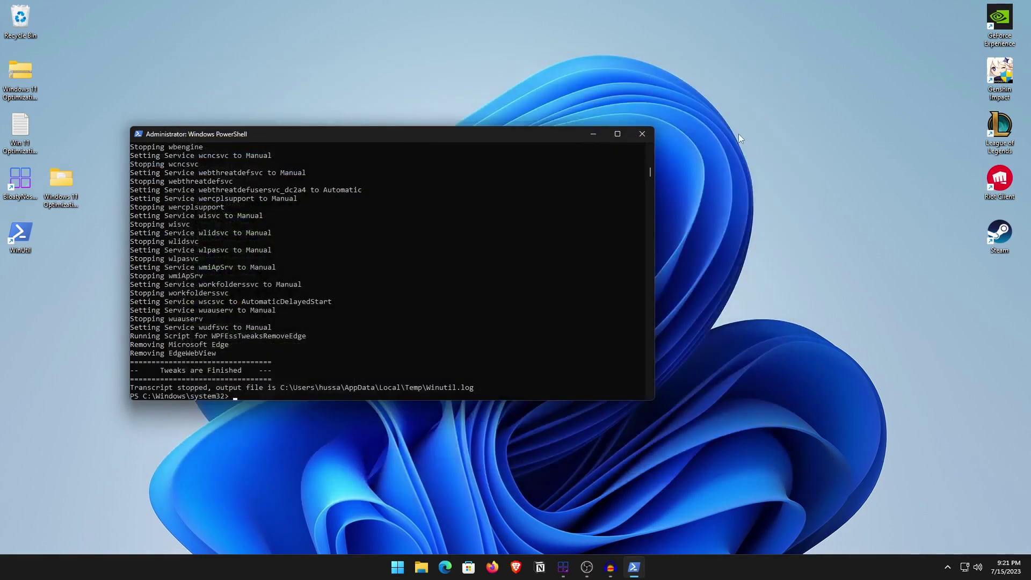
{"action": "left_click", "coordinate": [642, 135]}
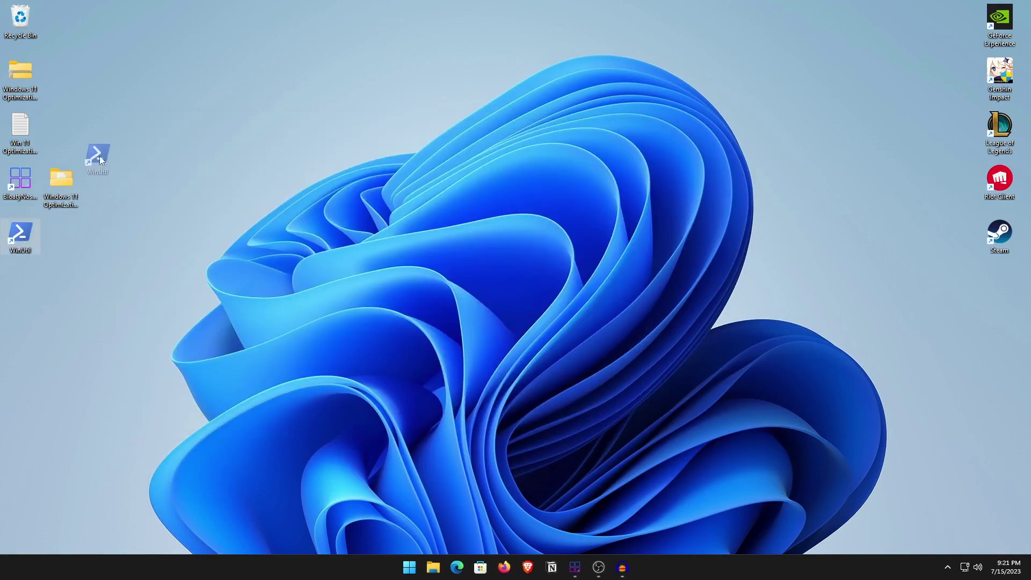
{"action": "left_click_drag", "start_coordinate": [59, 43], "coordinate": [59, 44]}
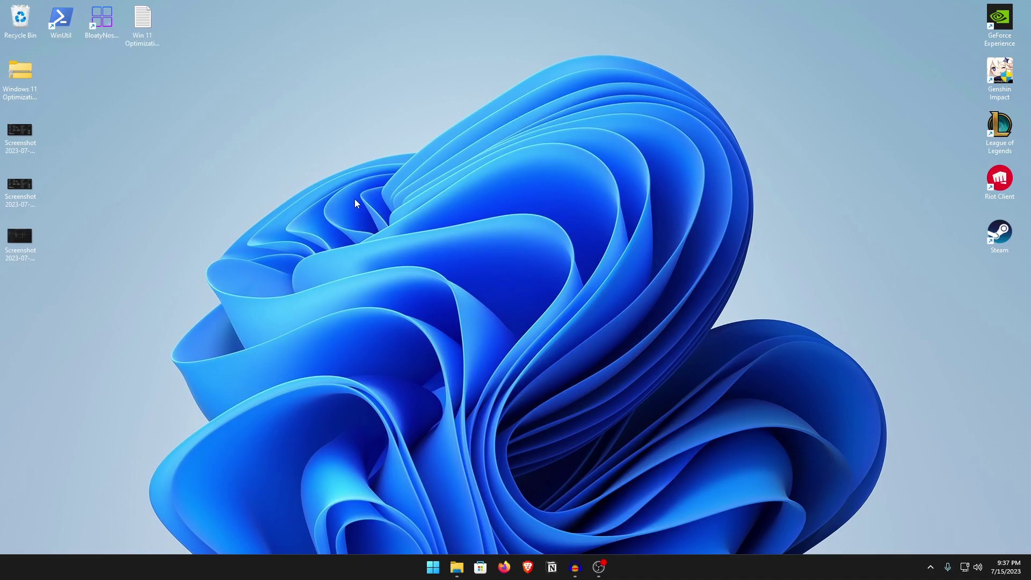
Examine the classic context menu in different empty areas of the desktop and close it again.
{"action": "right_click", "coordinate": [353, 97]}
{"action": "right_click", "coordinate": [356, 50]}
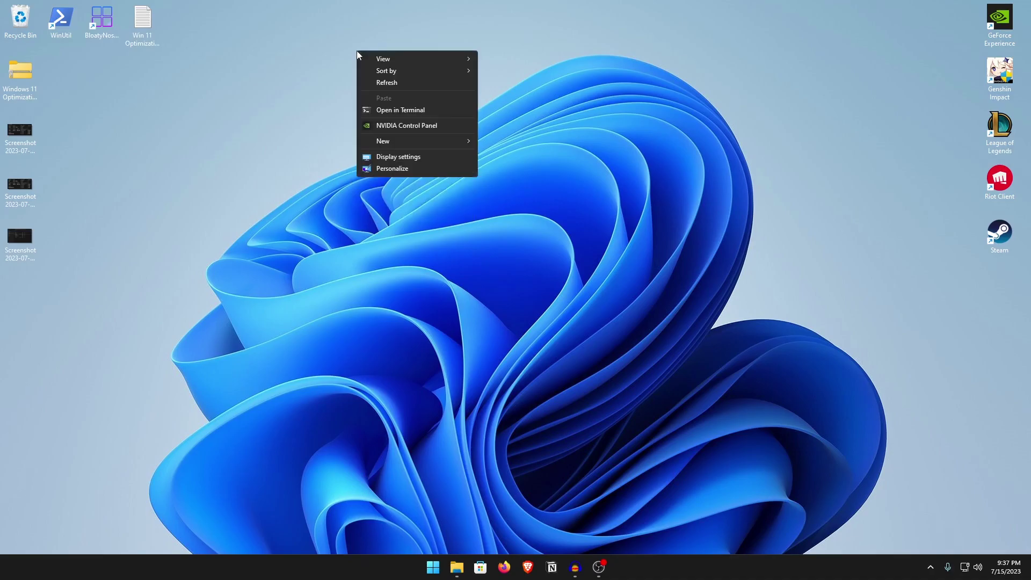
{"action": "left_click", "coordinate": [637, 117]}
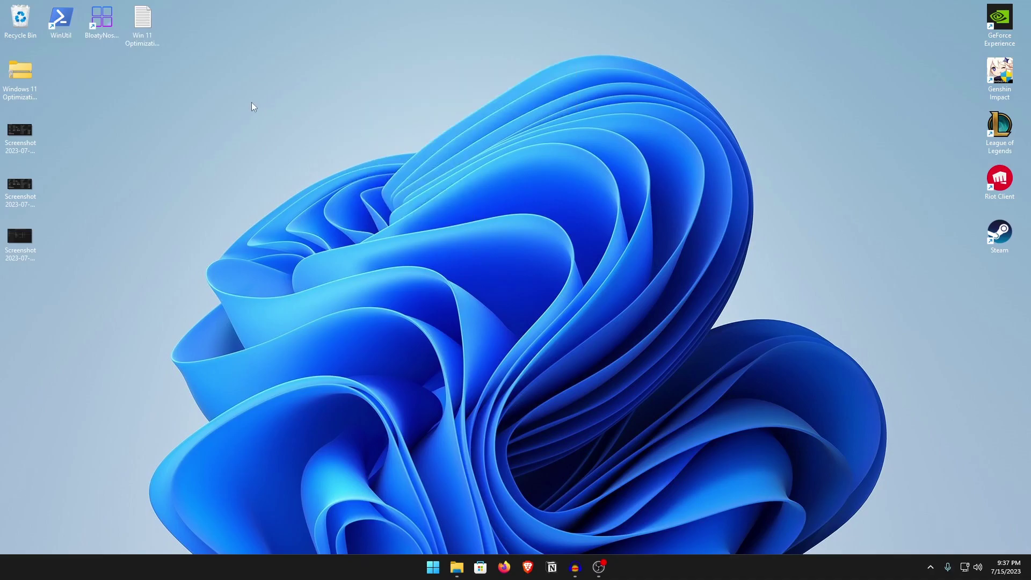
{"action": "right_click", "coordinate": [258, 78]}
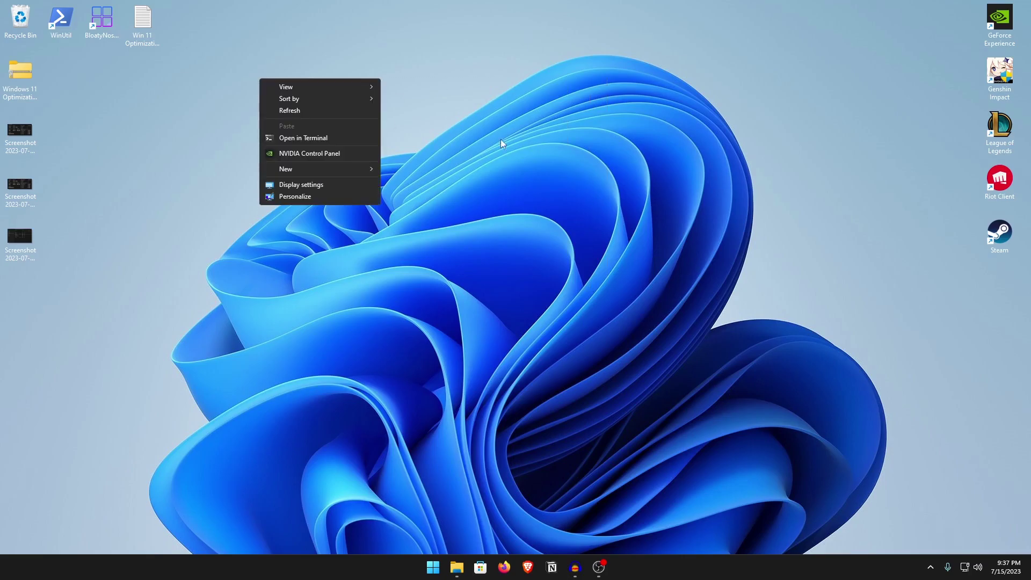
{"action": "left_click", "coordinate": [324, 108]}
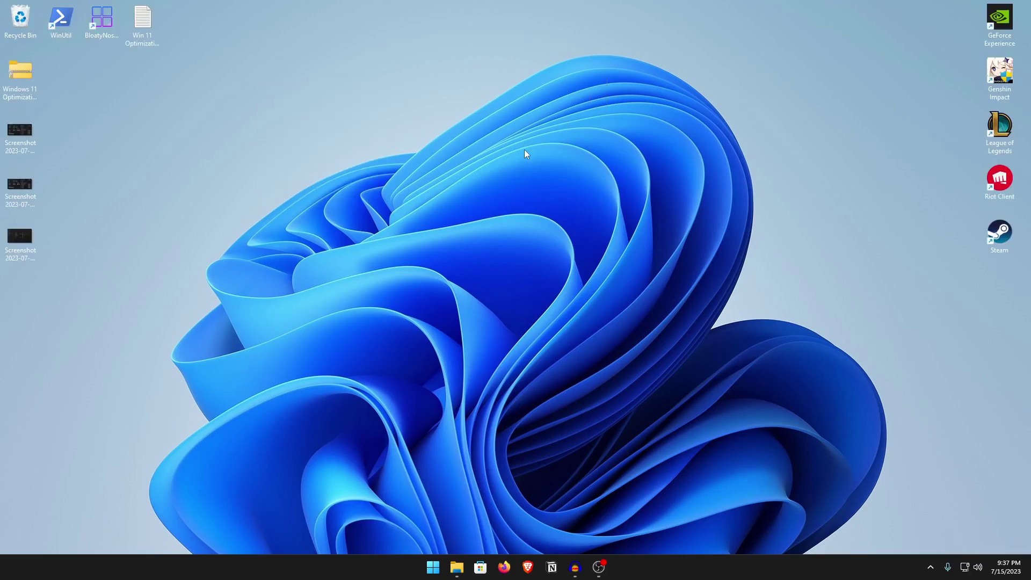
Open Task Manager, examine the running processes and the status of the startup apps, and close it.
{"action": "right_click", "coordinate": [739, 568]}
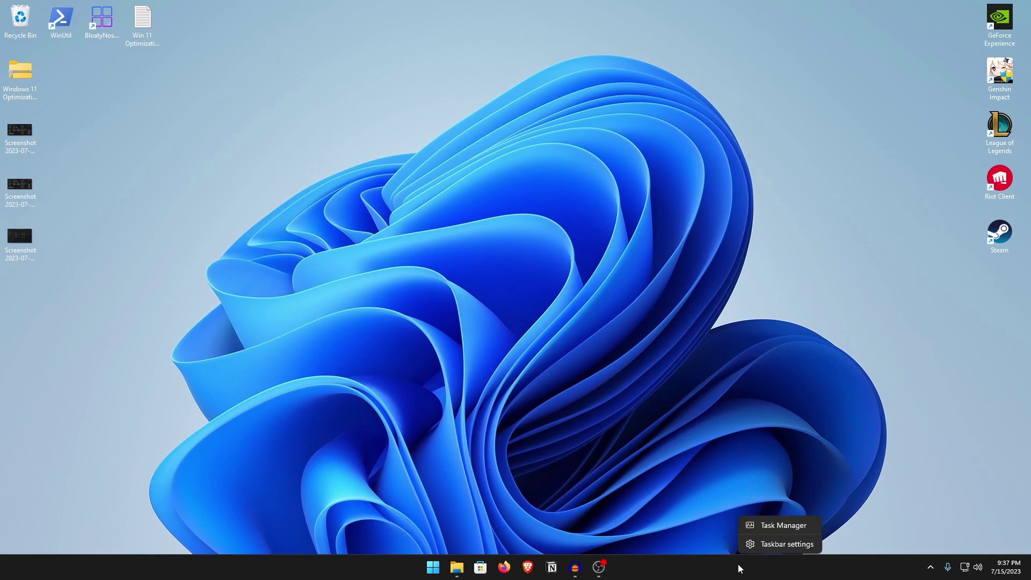
{"action": "left_click", "coordinate": [797, 526]}
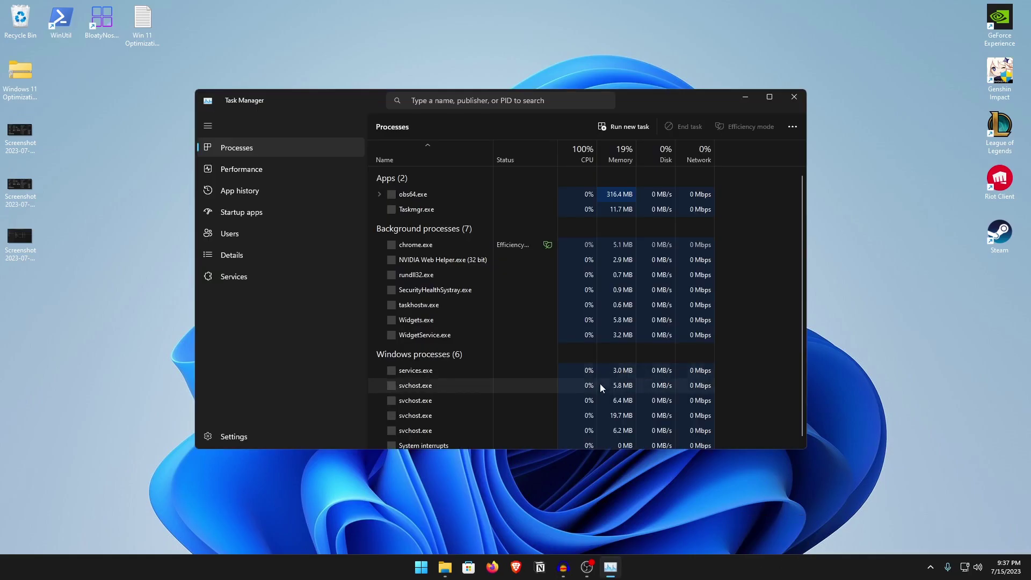
{"action": "left_click", "coordinate": [252, 213]}
{"action": "left_click", "coordinate": [552, 195]}
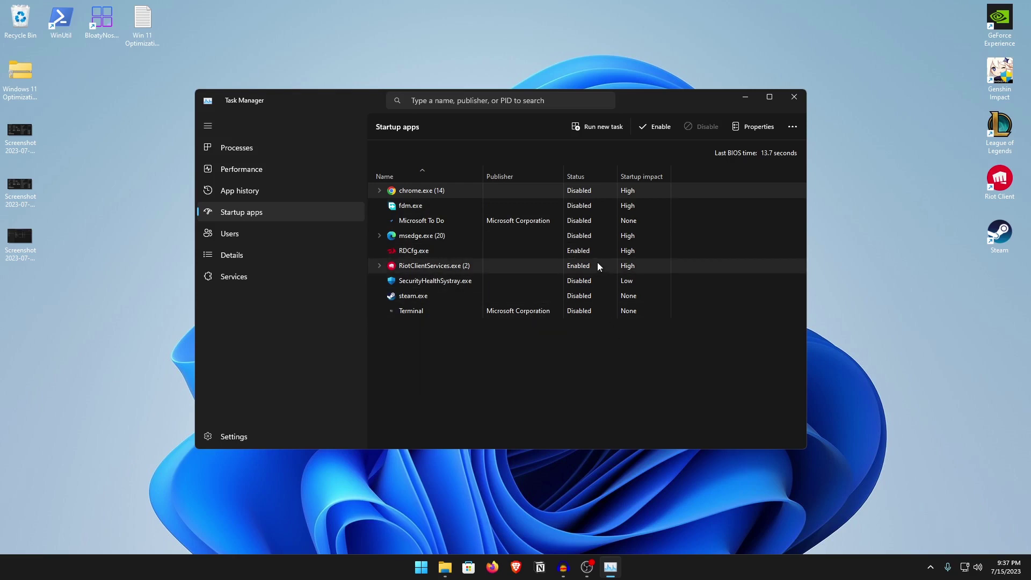
{"action": "left_click", "coordinate": [793, 98]}
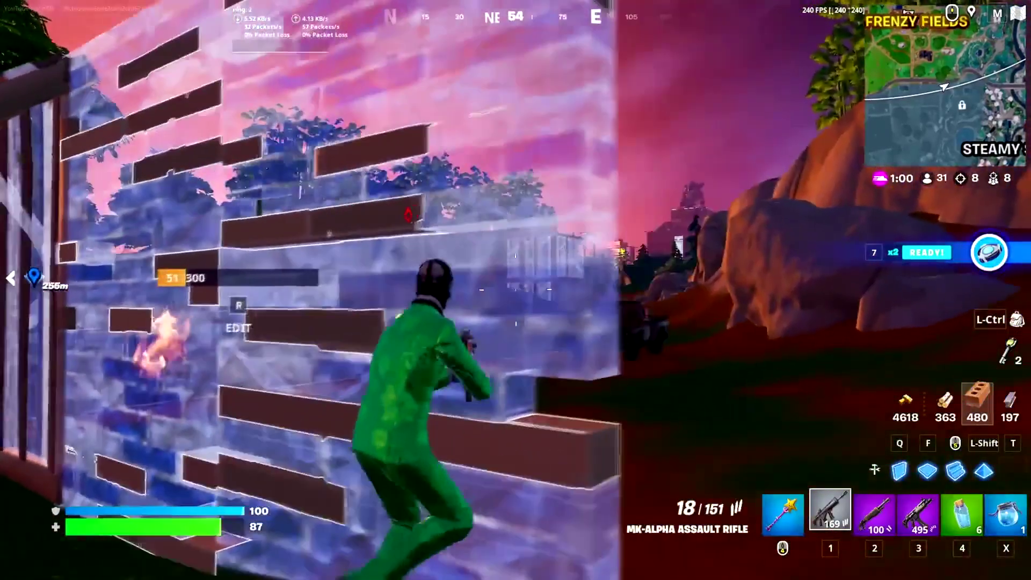